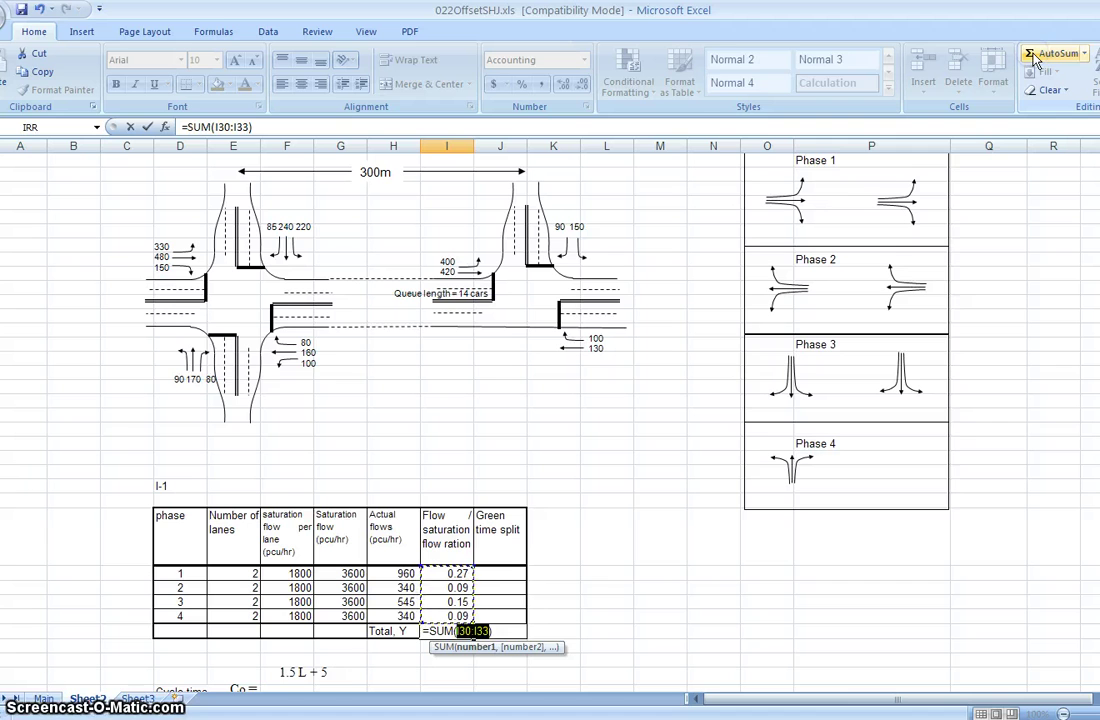
Total the flow ratios in I34 with =SUM(I30:I33) and calculate phase 1's green time split in J30 as =I30/I34.
{"action": "key", "text": "Return"}
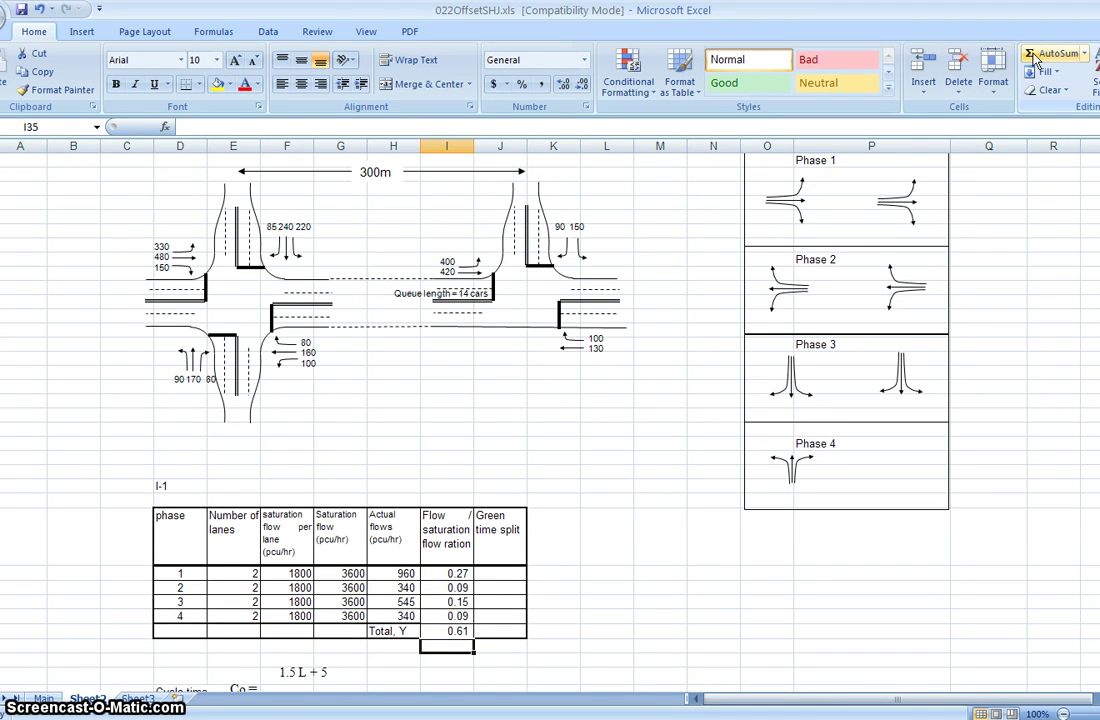
{"action": "key", "text": "Up"}
{"action": "key", "text": "Up"}
{"action": "key", "text": "Up"}
{"action": "key", "text": "Up"}
{"action": "key", "text": "Up"}
{"action": "key", "text": "Right"}
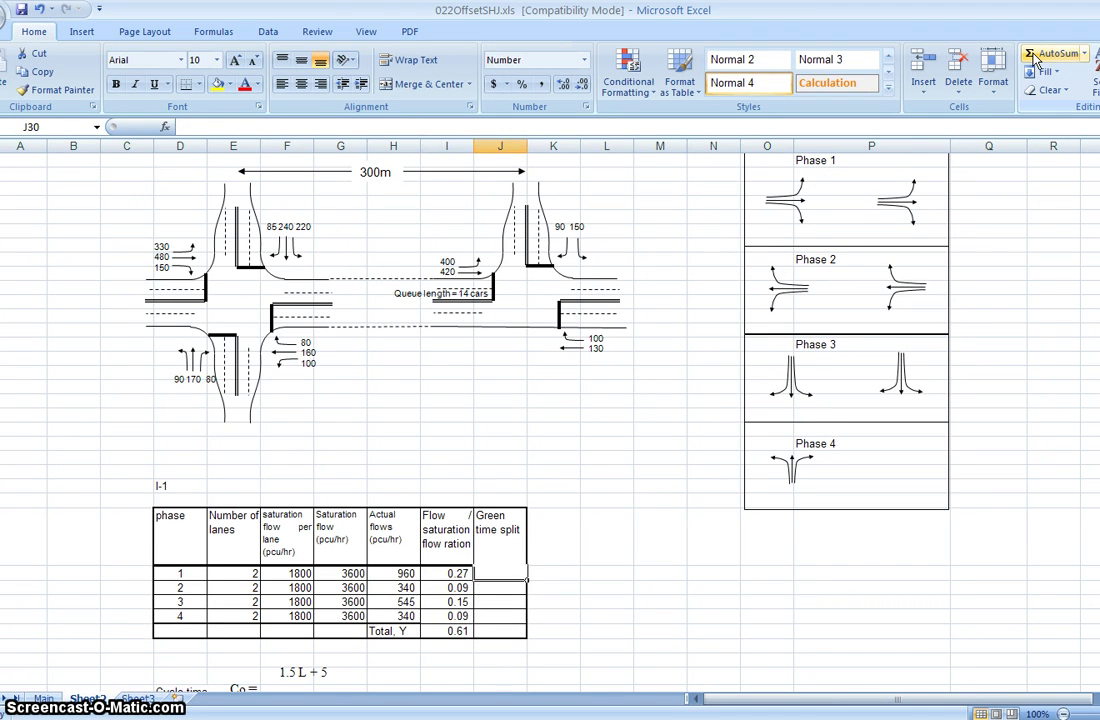
{"action": "type", "text": "="}
{"action": "key", "text": "Left"}
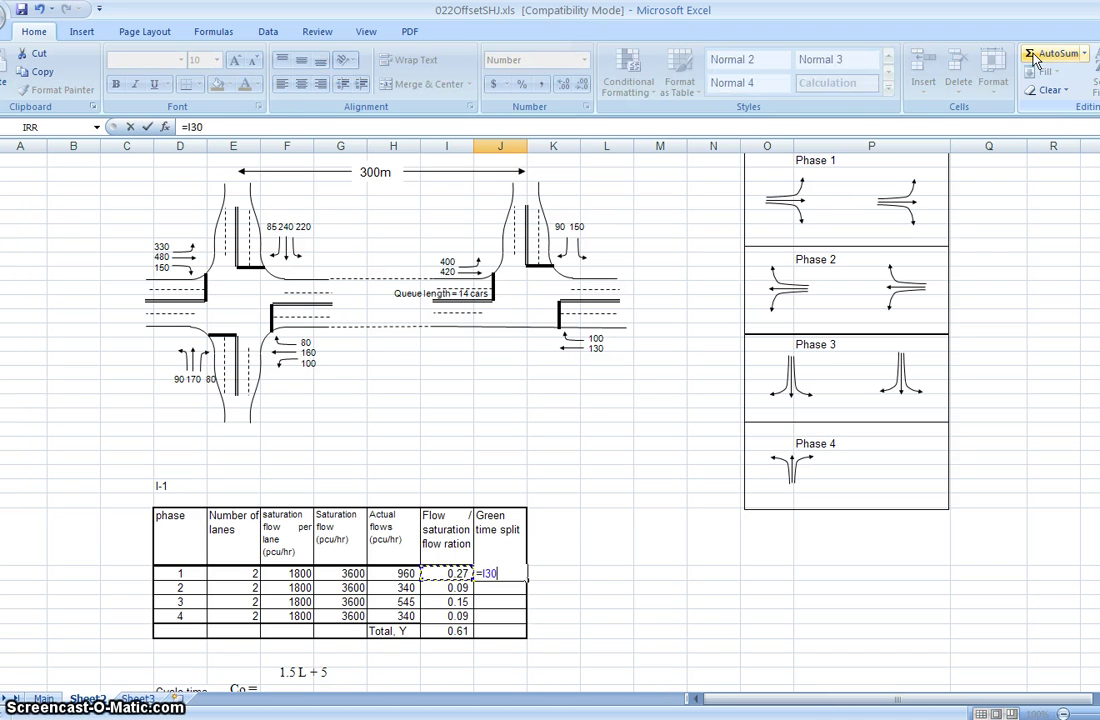
{"action": "type", "text": "/"}
{"action": "key", "text": "Left"}
{"action": "key", "text": "Down"}
{"action": "key", "text": "Down"}
{"action": "key", "text": "Down"}
{"action": "key", "text": "Down"}
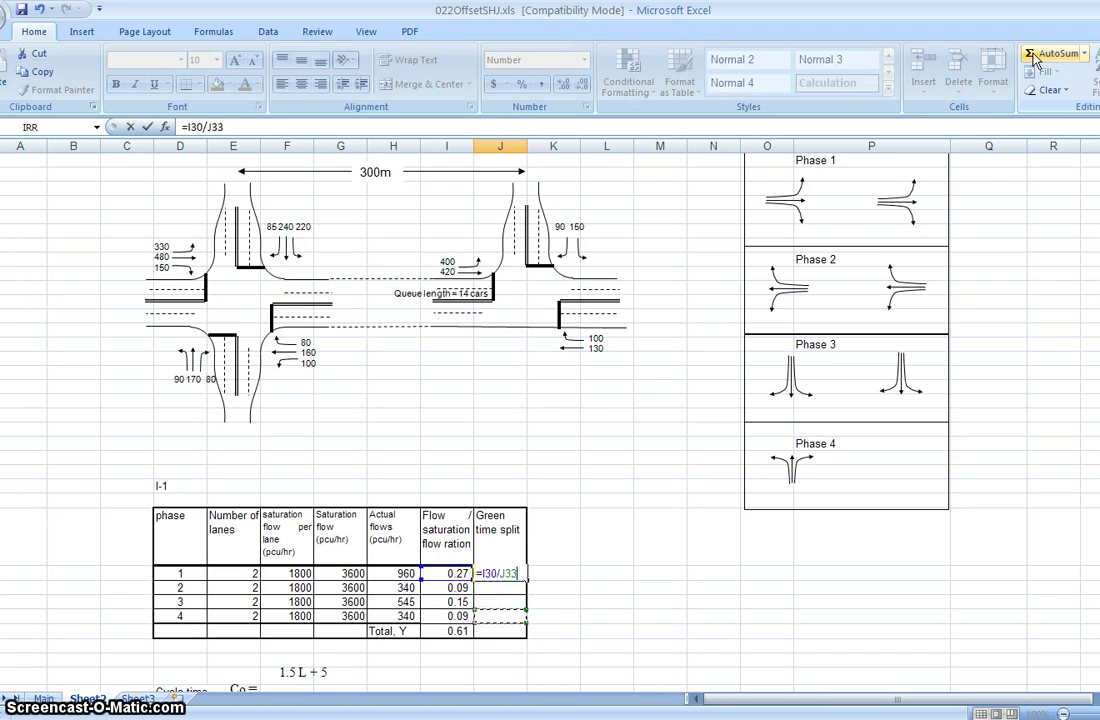
{"action": "key", "text": "ctrl+Return"}
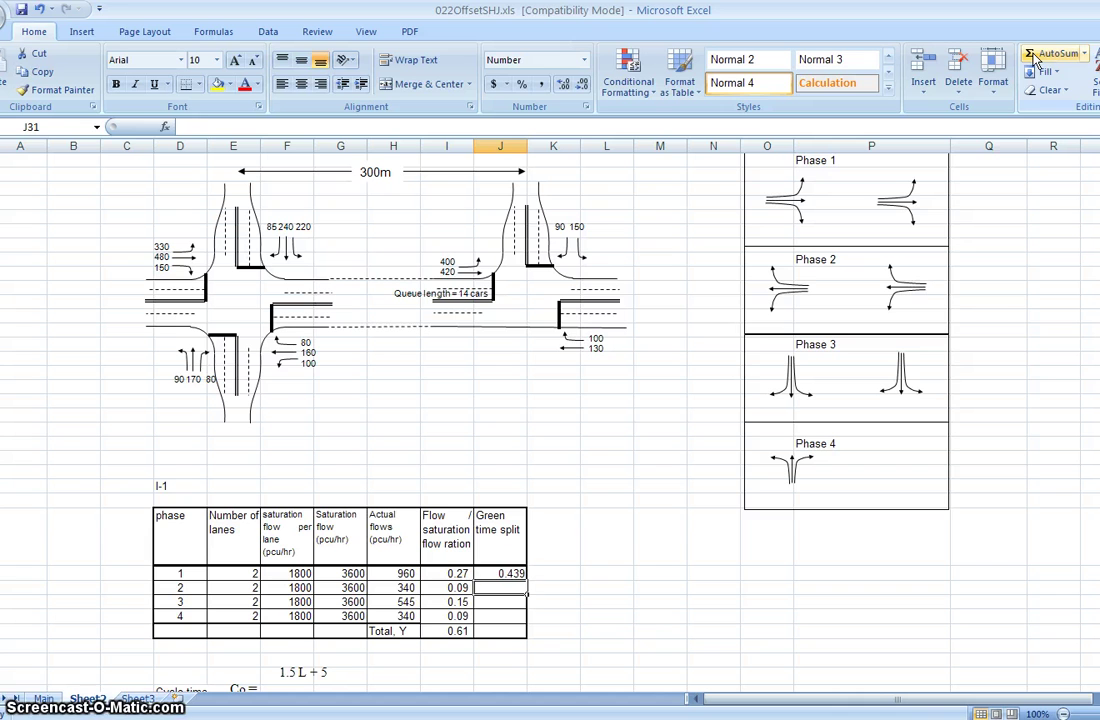
Lock the row of the total in phase 1's green time split formula so J30 reads =I30/I$34.
{"action": "key", "text": "F2"}
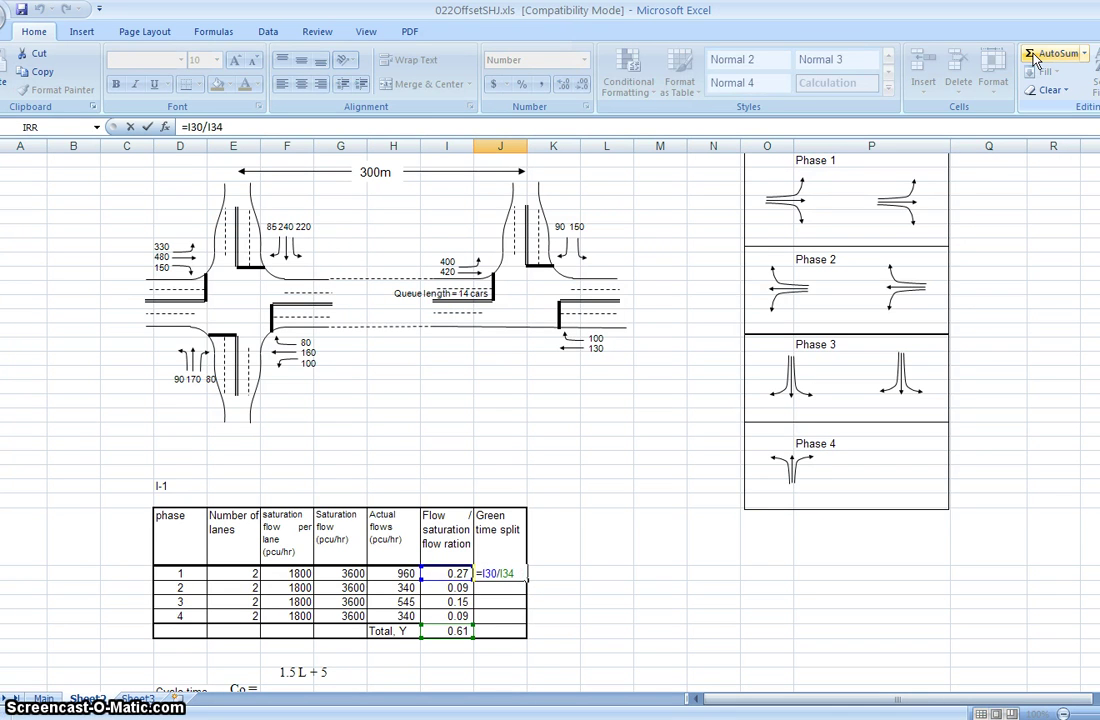
{"action": "type", "text": "$"}
{"action": "key", "text": "ctrl+Return"}
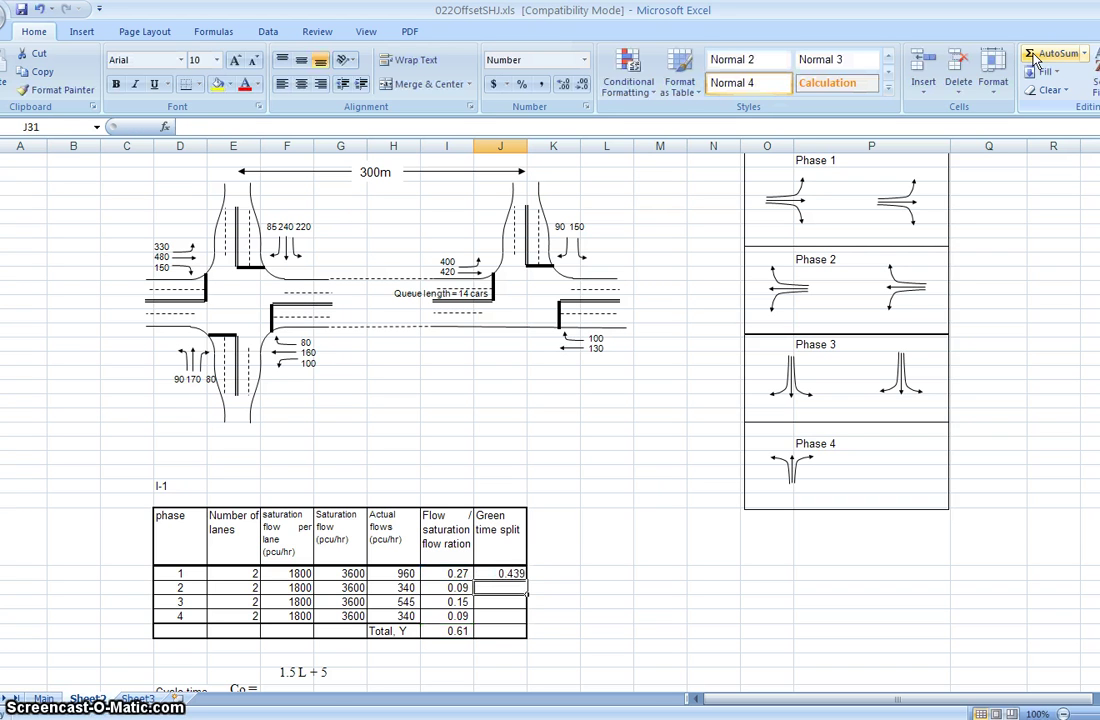
Copy the phase 1 green time split formula to phases 2 to 4 in J31:J33.
{"action": "key", "text": "ctrl+c"}
{"action": "key", "text": "Down"}
{"action": "key", "text": "shift+Down"}
{"action": "key", "text": "shift+Down"}
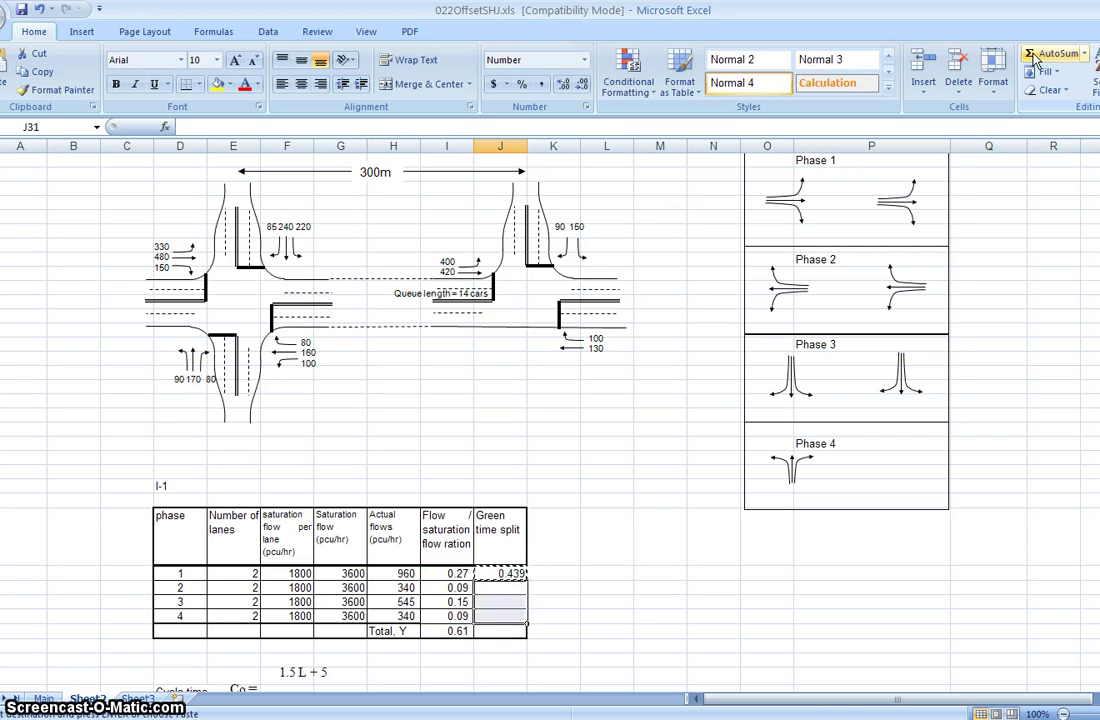
{"action": "key", "text": "ctrl+v"}
Sum the green time splits of the four phases in the total row, cell J34.
{"action": "key", "text": "Down"}
{"action": "key", "text": "Down"}
{"action": "key", "text": "Down"}
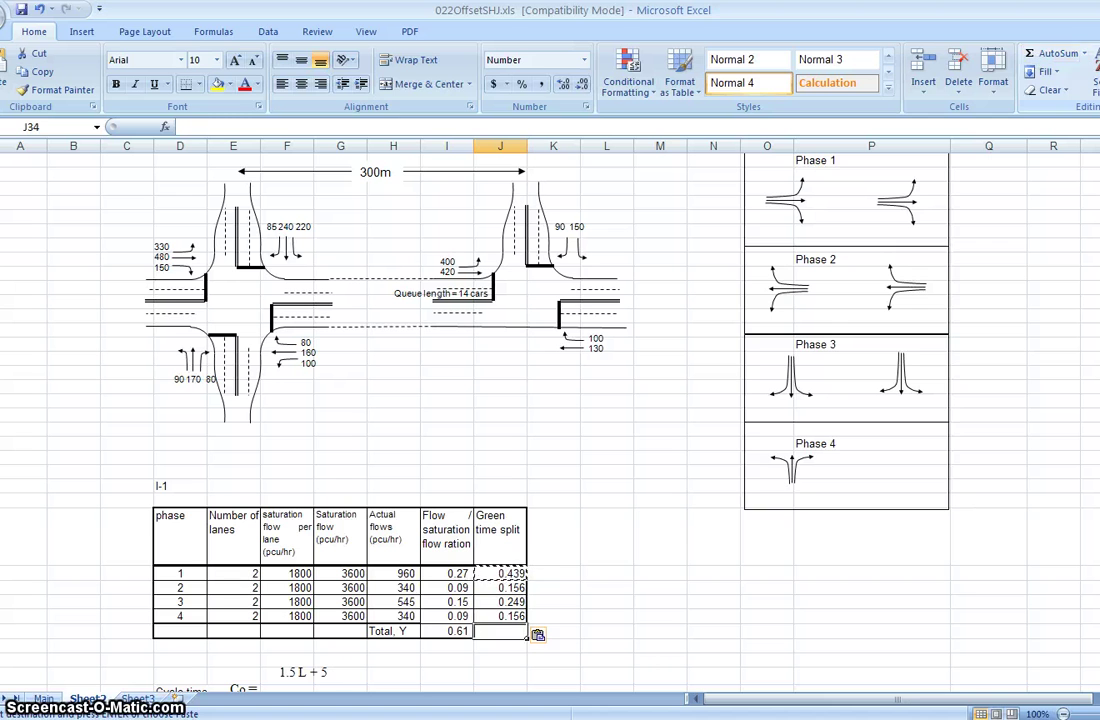
{"action": "left_click", "coordinate": [1050, 55]}
{"action": "key", "text": "Return"}
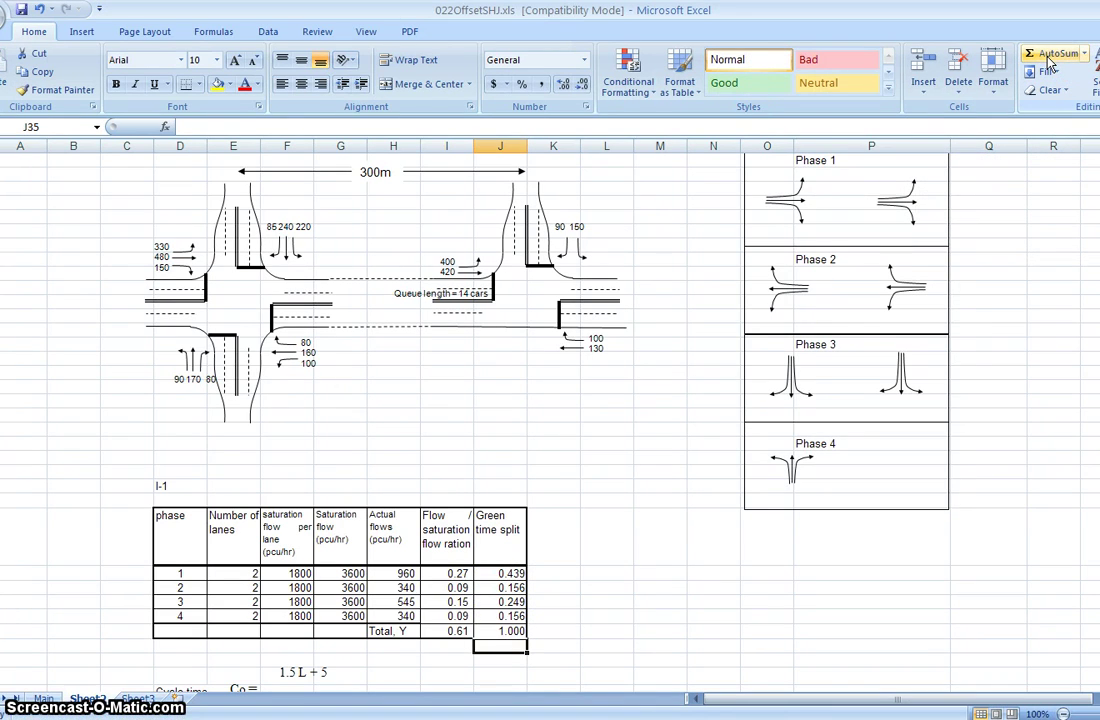
Enter 20 seconds as the total lost time L in cell F41 of the cycle time section.
{"action": "key", "text": "Down"}
{"action": "key", "text": "Down"}
{"action": "key", "text": "Down"}
{"action": "key", "text": "Down"}
{"action": "key", "text": "Down"}
{"action": "key", "text": "Down"}
{"action": "key", "text": "Down"}
{"action": "key", "text": "Down"}
{"action": "key", "text": "Down"}
{"action": "key", "text": "Down"}
{"action": "key", "text": "Down"}
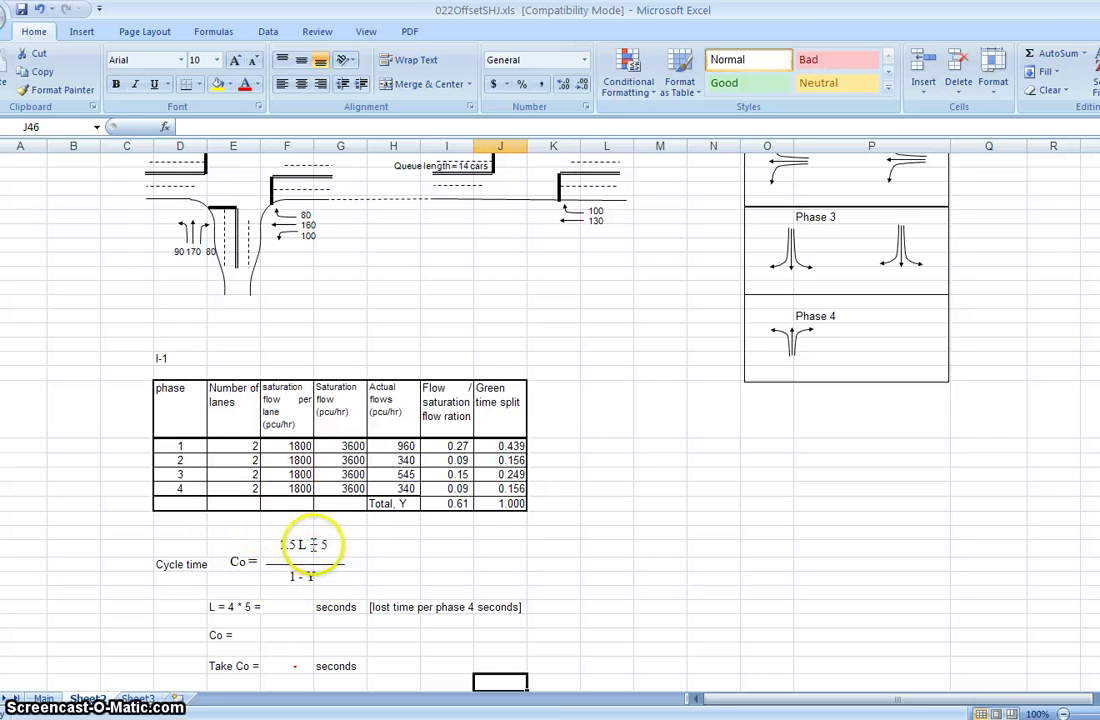
{"action": "left_click", "coordinate": [236, 606]}
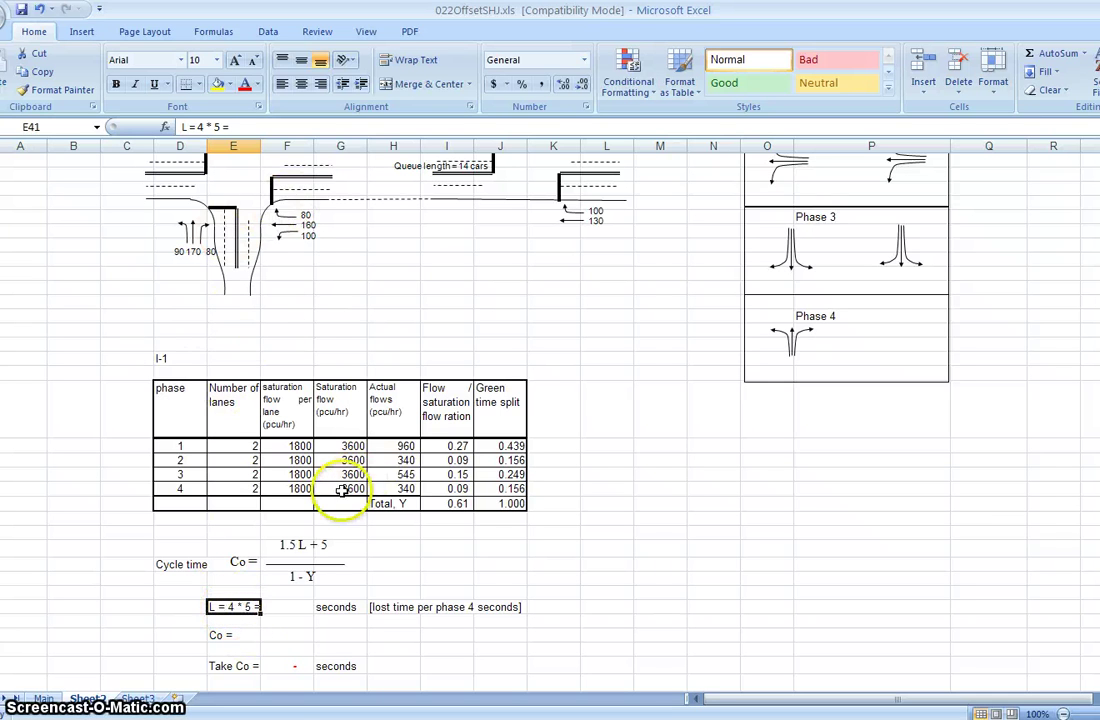
{"action": "left_click", "coordinate": [295, 606]}
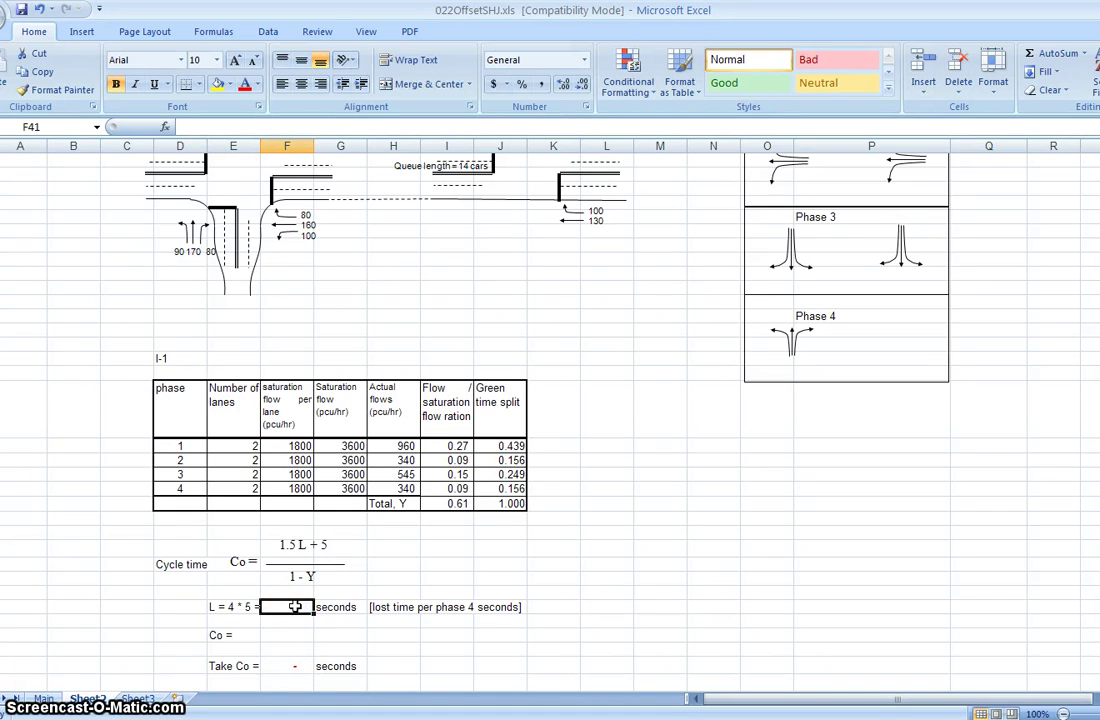
{"action": "type", "text": "20"}
{"action": "key", "text": "Return"}
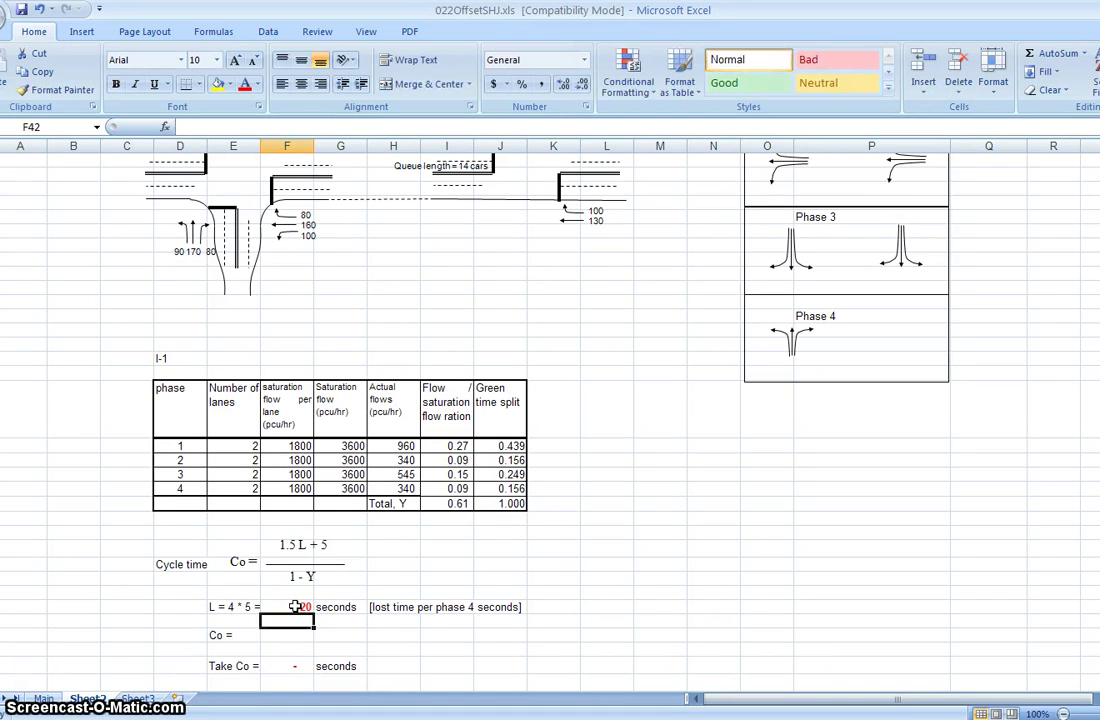
Calculate the cycle time Co in cell F43 with the formula =1.5*F41/(1-I34).
{"action": "key", "text": "Return"}
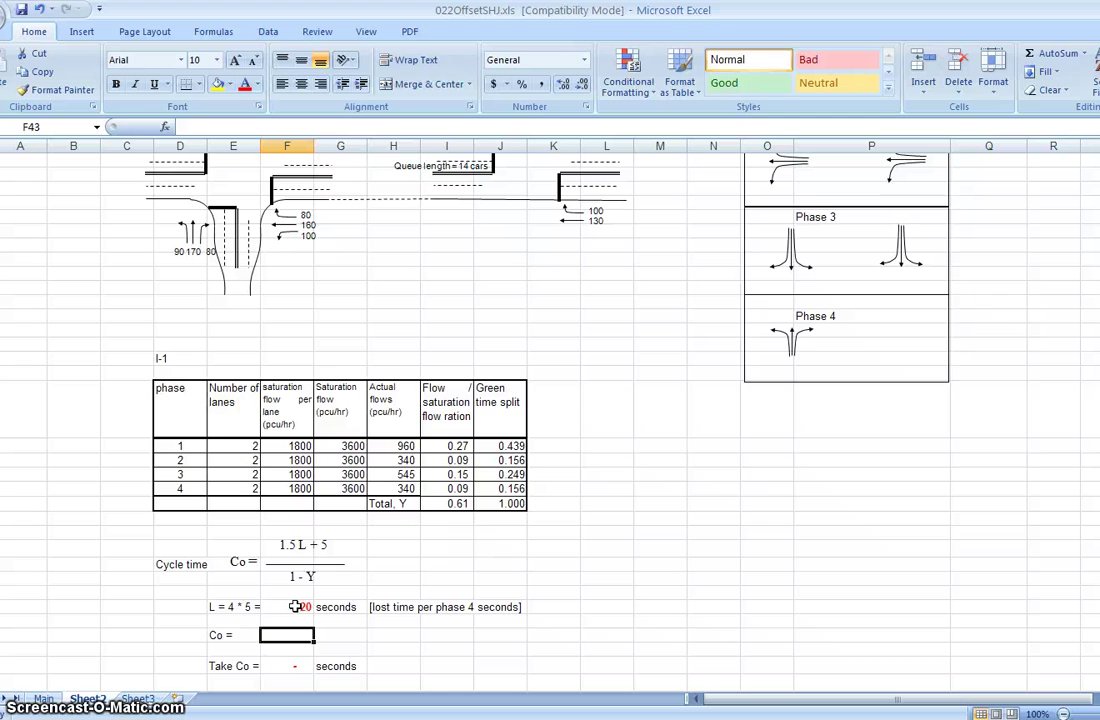
{"action": "type", "text": "="}
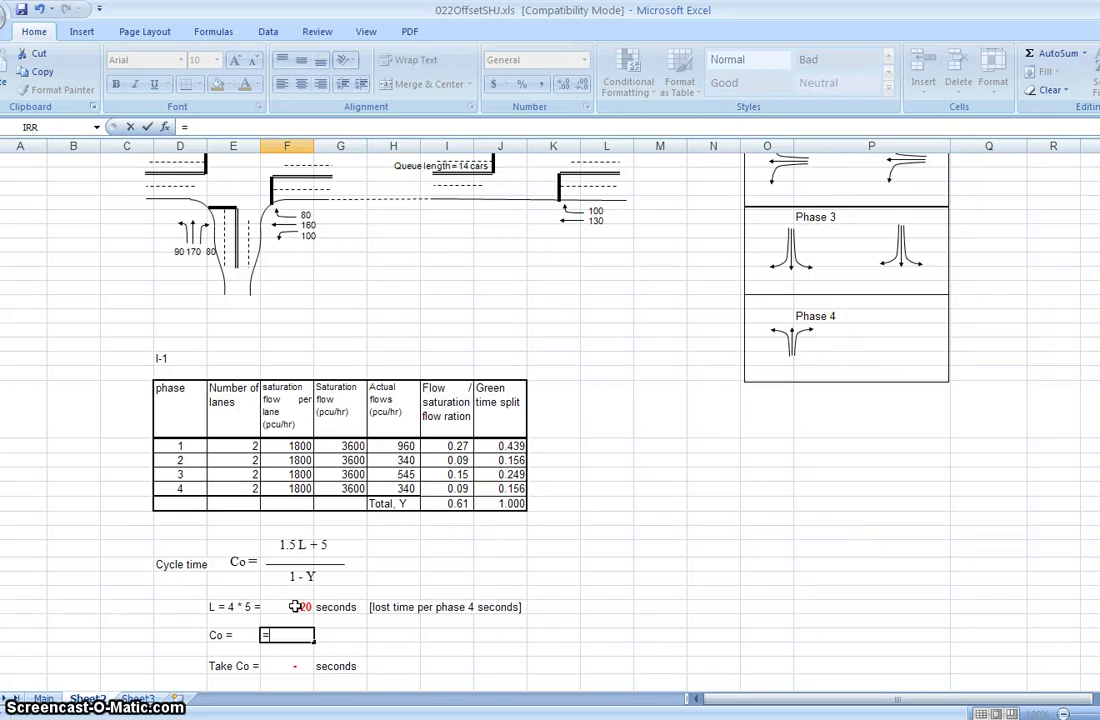
{"action": "type", "text": "1."}
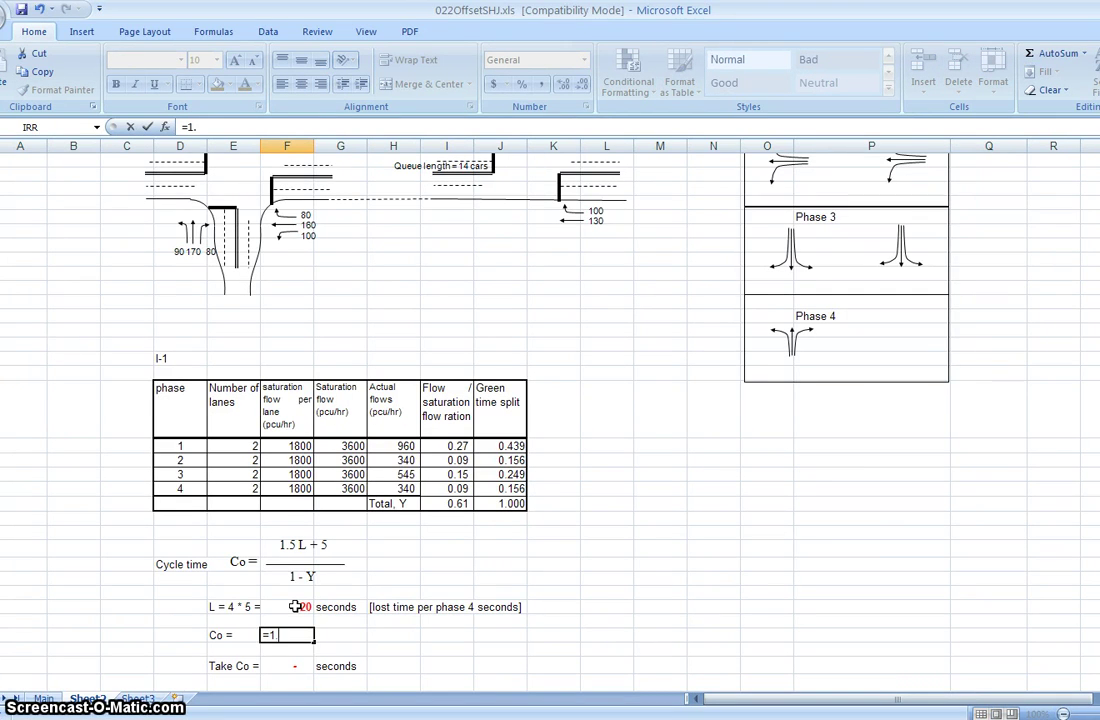
{"action": "type", "text": "5"}
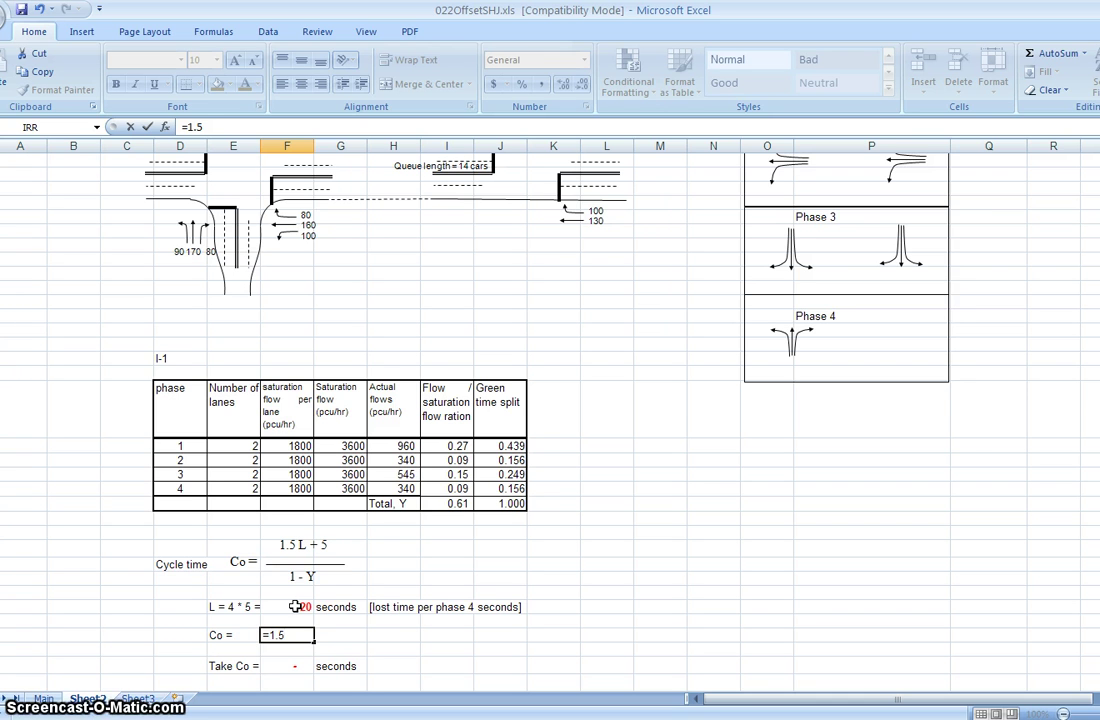
{"action": "type", "text": "*"}
{"action": "left_click", "coordinate": [295, 606]}
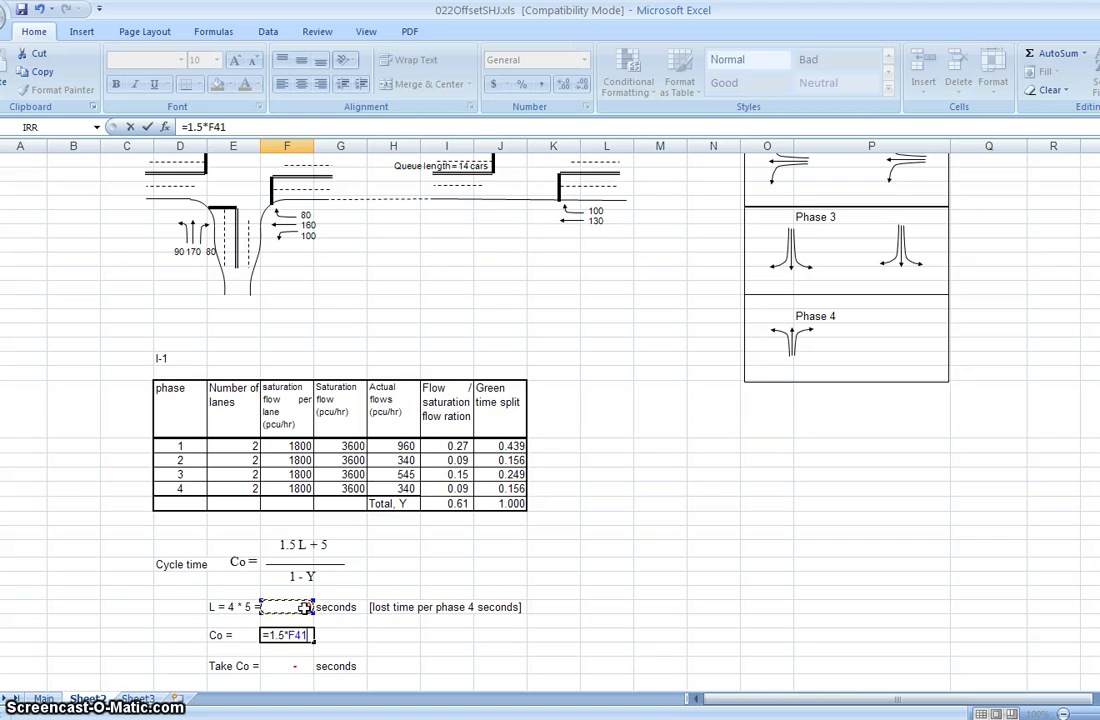
{"action": "type", "text": "/"}
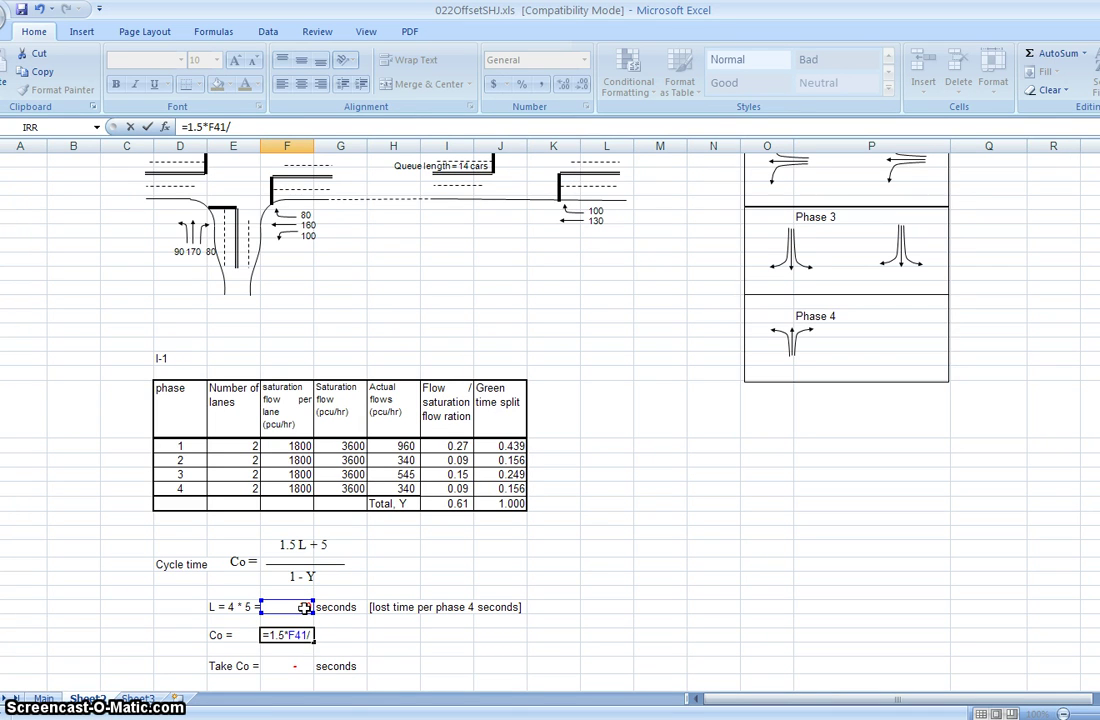
{"action": "type", "text": "(1-"}
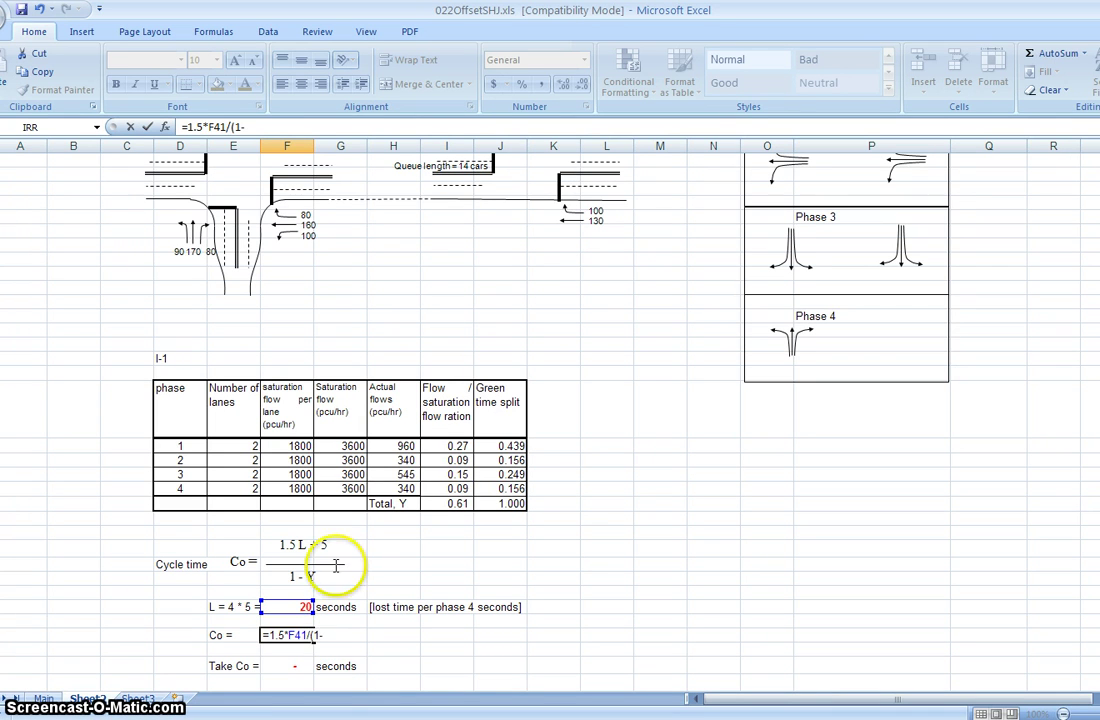
{"action": "left_click", "coordinate": [447, 503]}
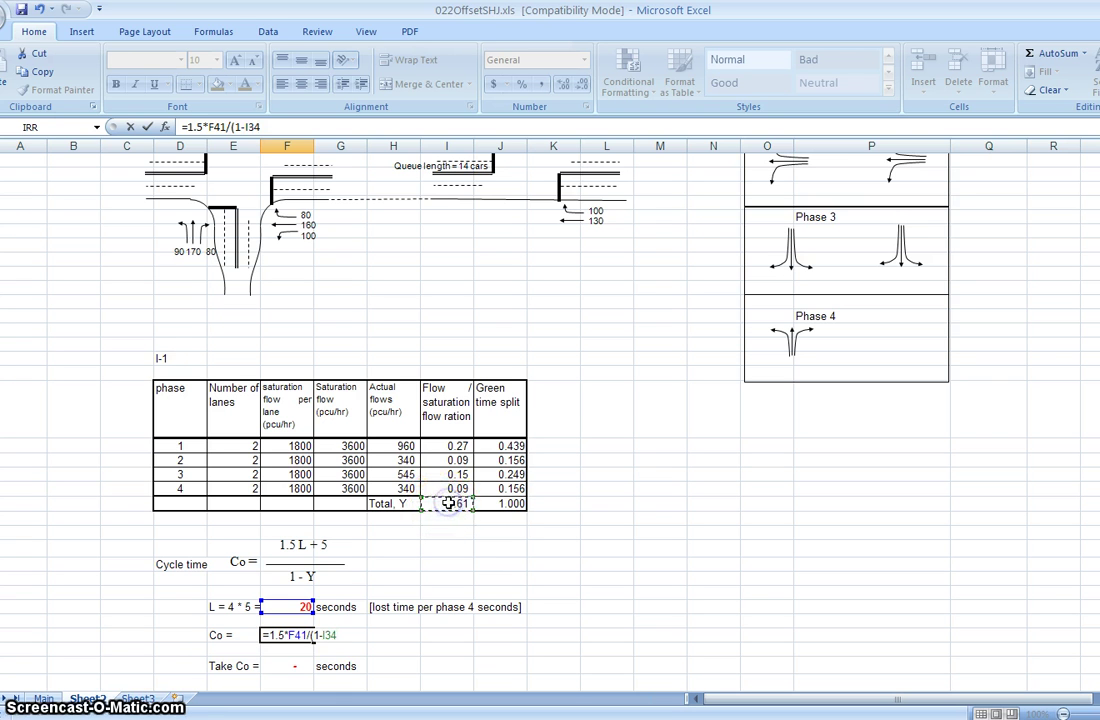
{"action": "type", "text": ")"}
{"action": "key", "text": "Return"}
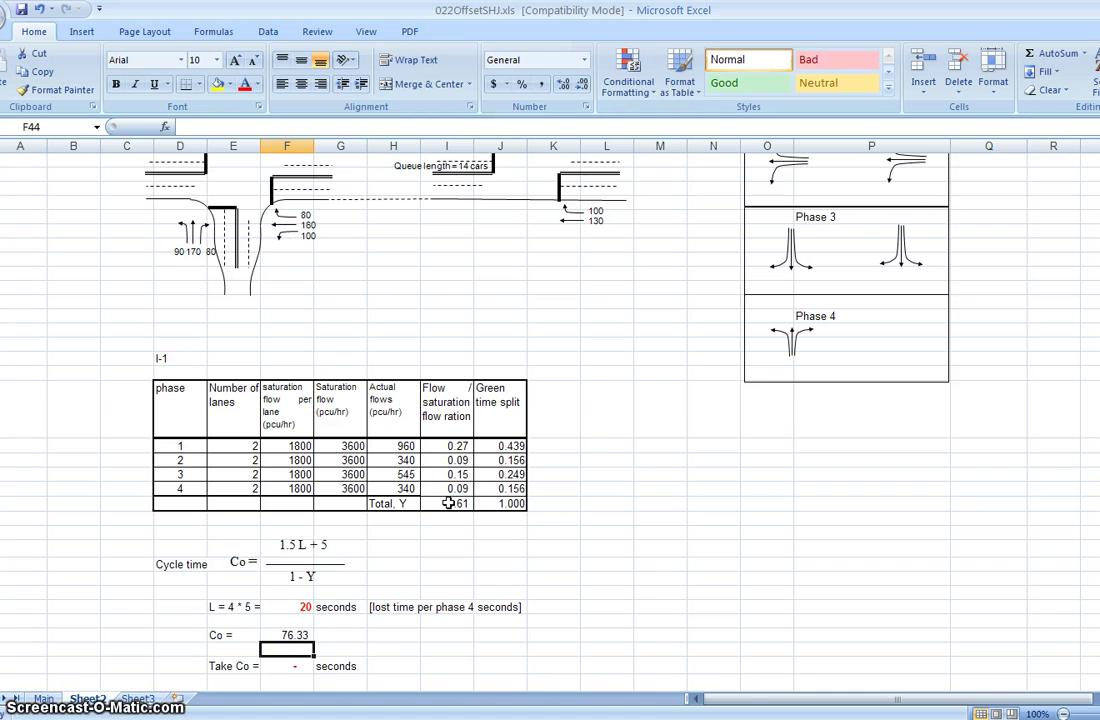
Set the adopted cycle time, Take Co, in cell F45 to 77 seconds.
{"action": "key", "text": "Down"}
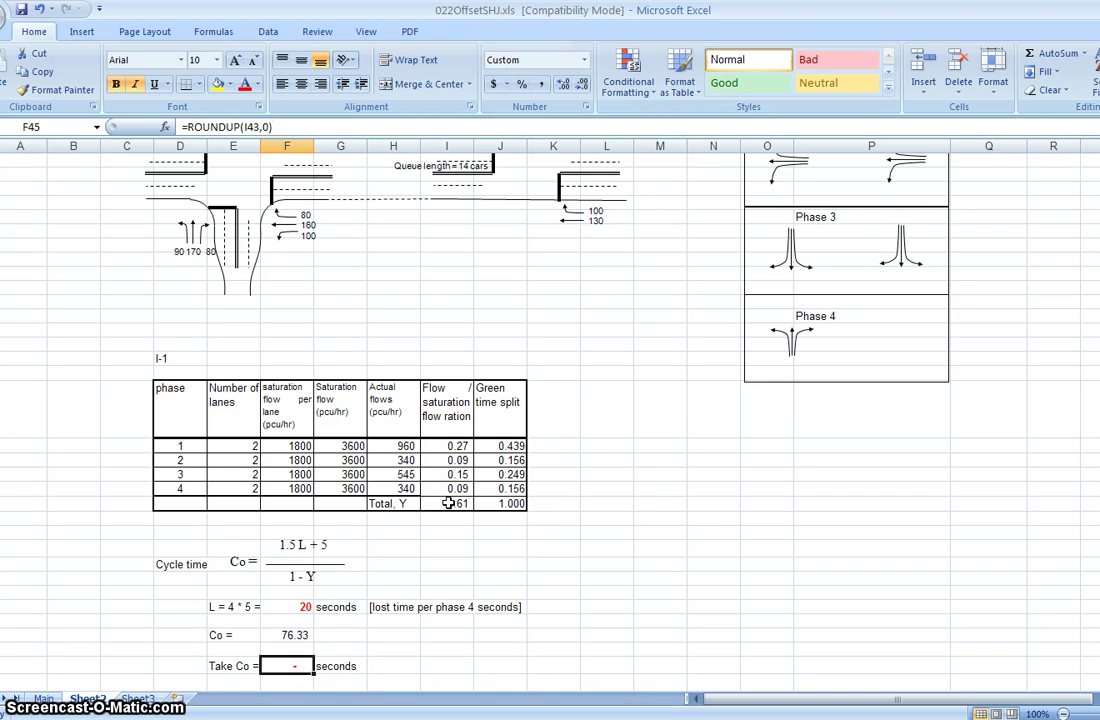
{"action": "type", "text": "77"}
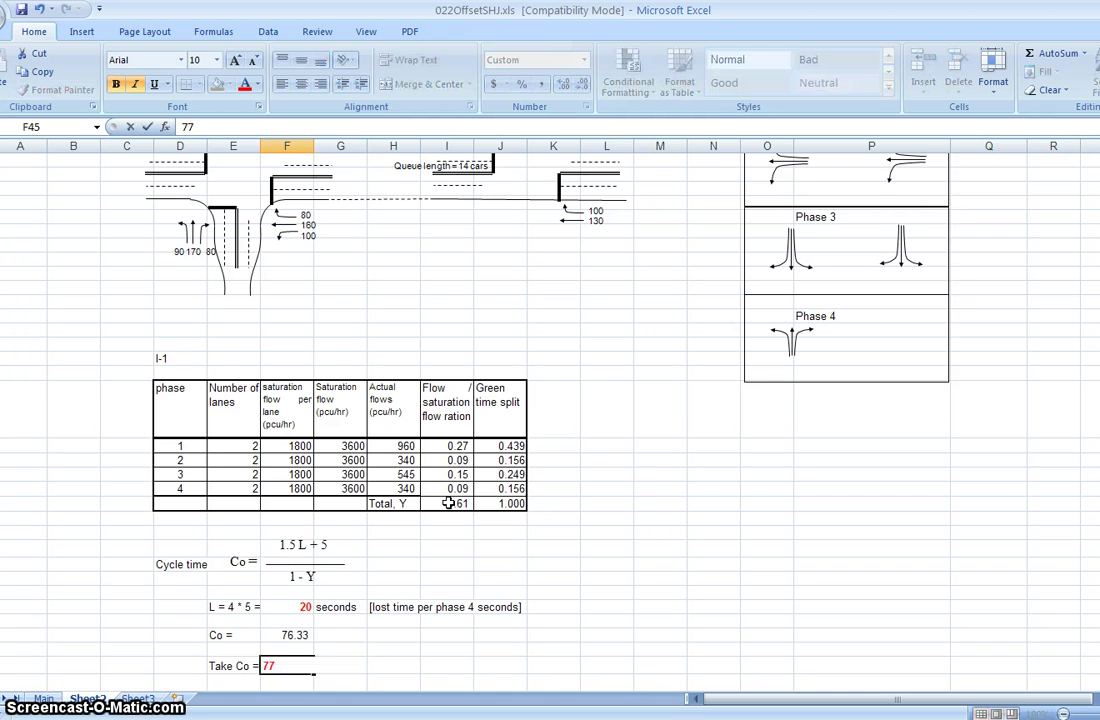
{"action": "key", "text": "Return"}
Examine the green time section and check how the effective green time is derived from the adopted cycle time and L.
{"action": "key", "text": "Down"}
{"action": "key", "text": "Down"}
{"action": "key", "text": "Down"}
{"action": "key", "text": "Down"}
{"action": "key", "text": "Down"}
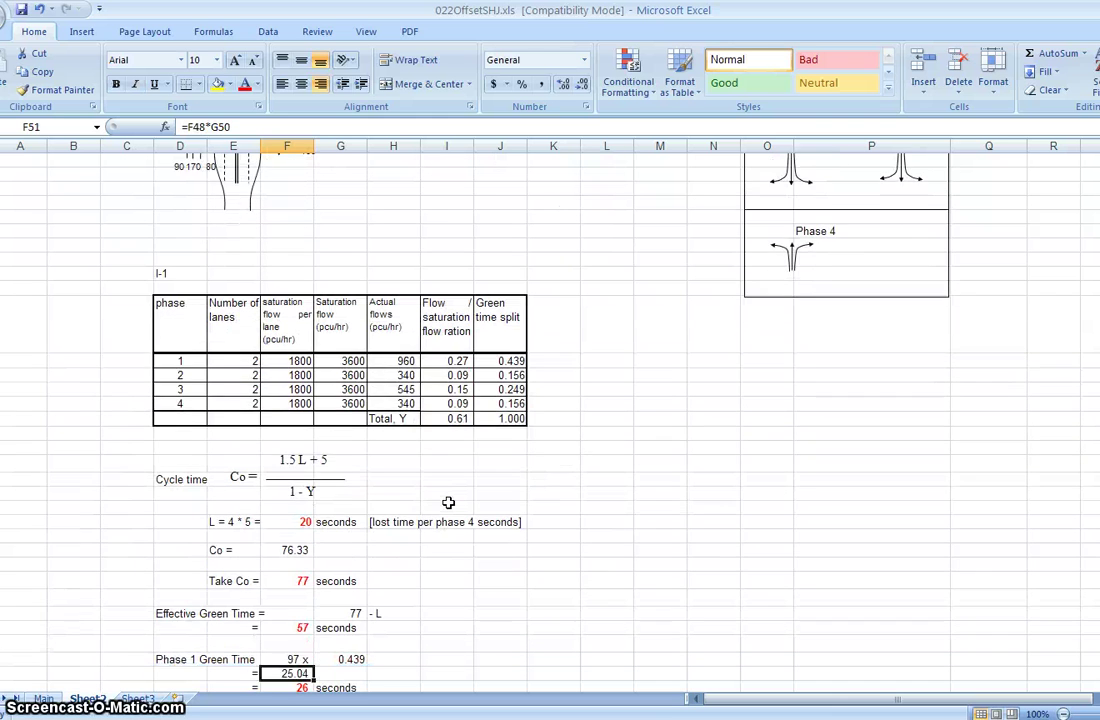
{"action": "key", "text": "Down"}
{"action": "key", "text": "Down"}
{"action": "key", "text": "Down"}
{"action": "key", "text": "Up"}
{"action": "key", "text": "Up"}
{"action": "key", "text": "Up"}
{"action": "key", "text": "Up"}
{"action": "key", "text": "Up"}
{"action": "key", "text": "Up"}
{"action": "key", "text": "Up"}
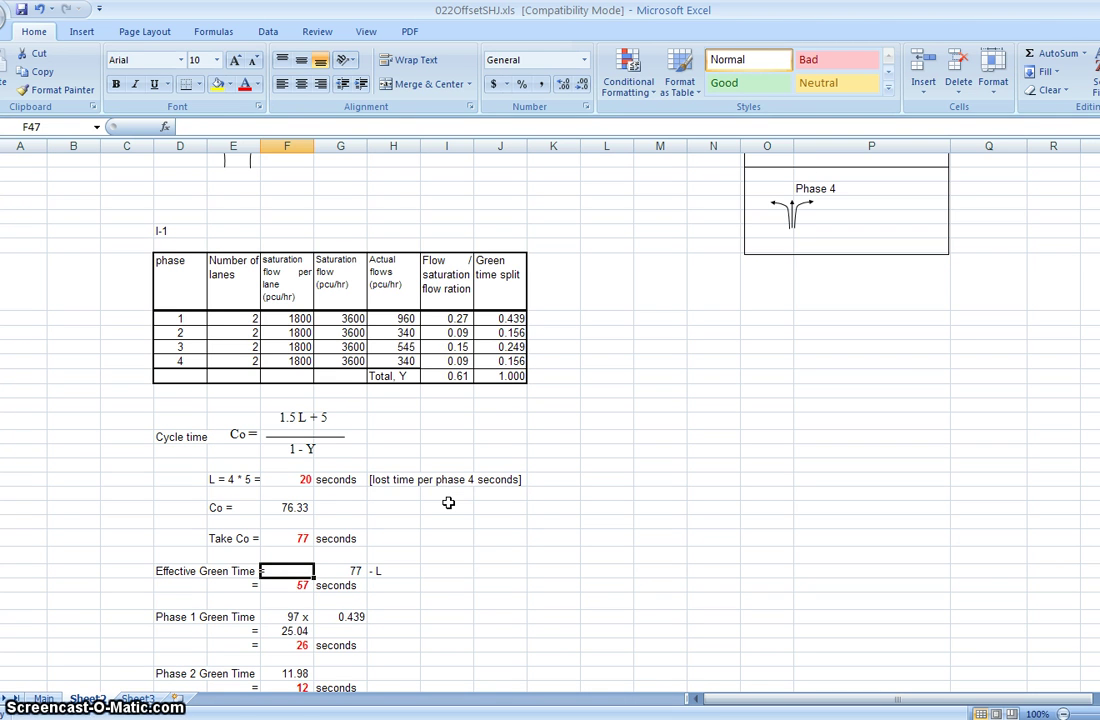
{"action": "key", "text": "Right"}
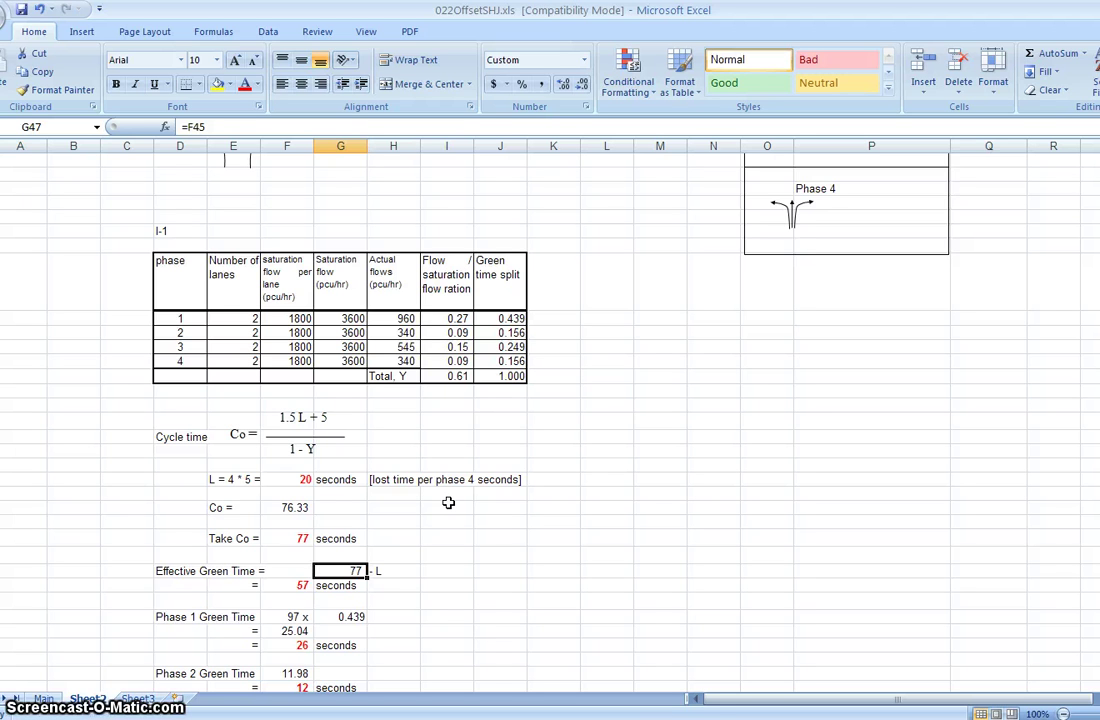
{"action": "key", "text": "Right"}
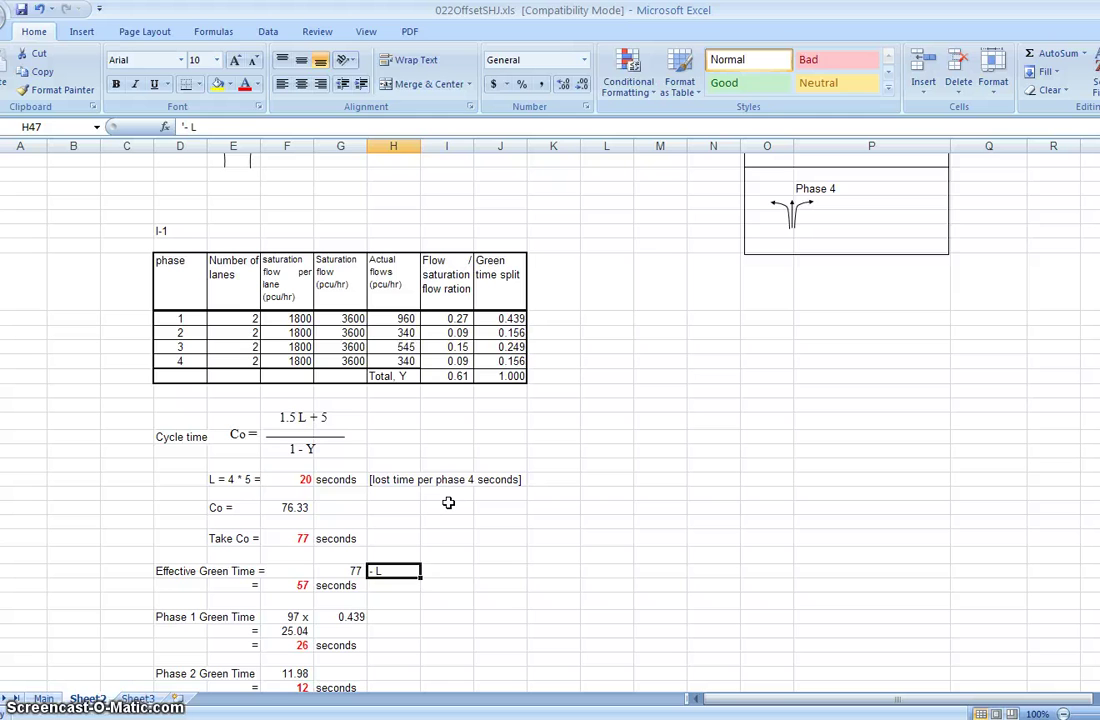
{"action": "key", "text": "Left"}
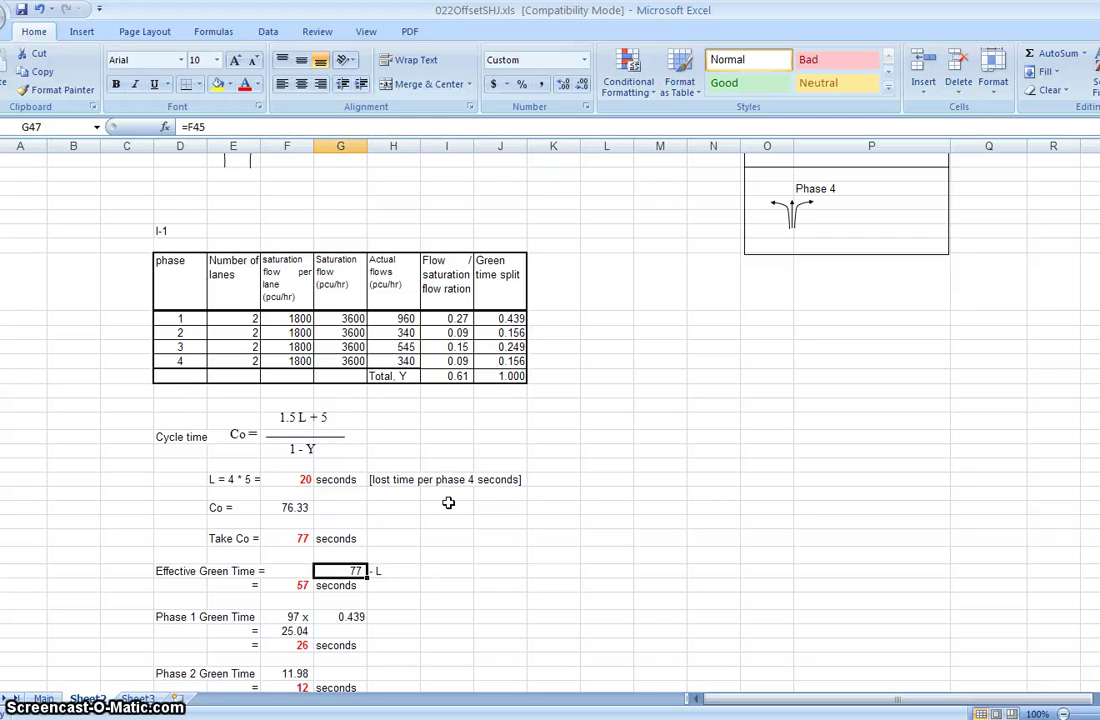
{"action": "key", "text": "Down"}
{"action": "key", "text": "Left"}
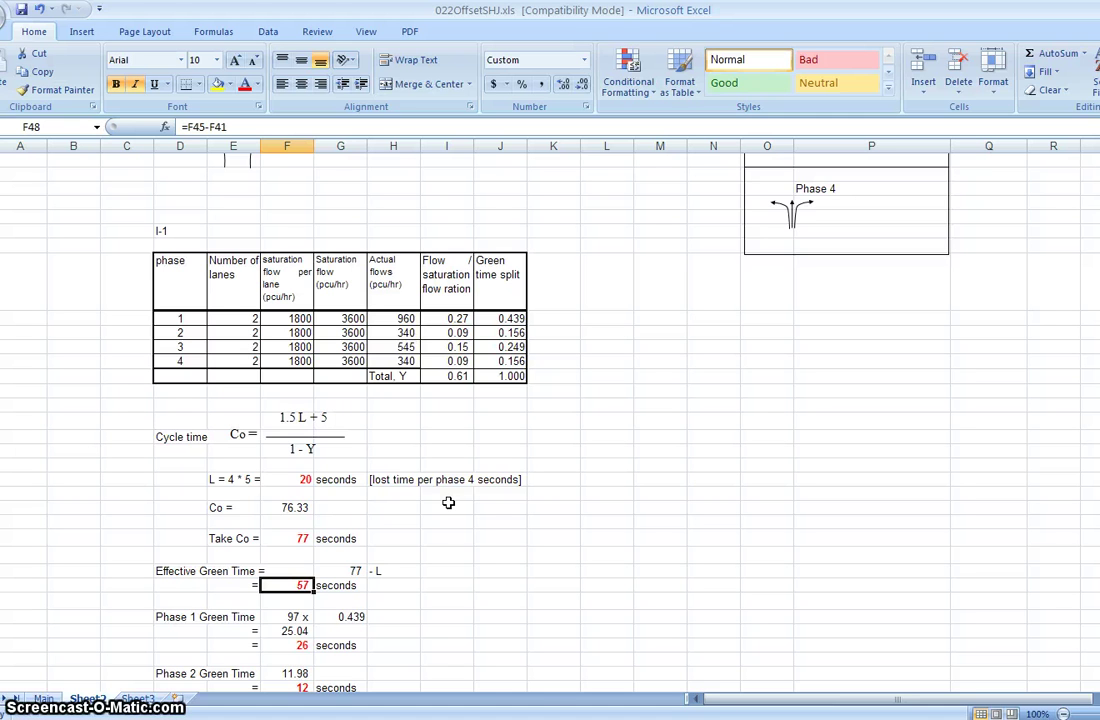
Set the multiplier in the Phase 1 Green Time line, cell F50, to 77.
{"action": "key", "text": "Down"}
{"action": "key", "text": "Down"}
{"action": "key", "text": "Delete"}
{"action": "type", "text": "77"}
{"action": "key", "text": "Return"}
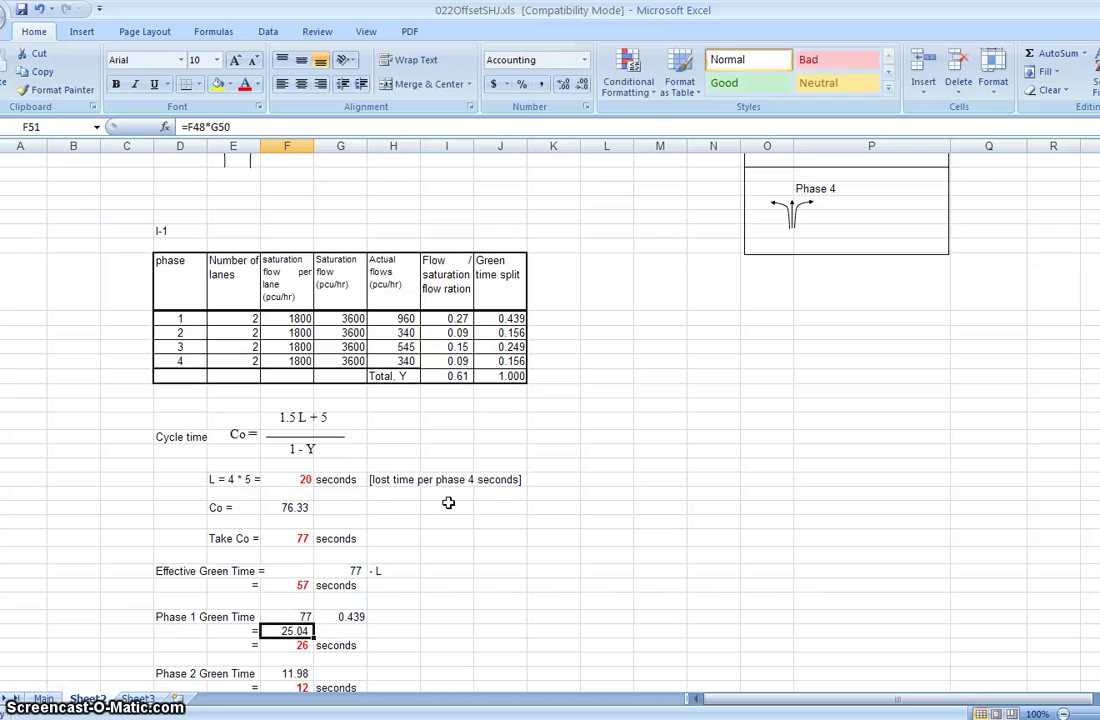
Check the phase 1 split reference in G50 against its source in the table's green time split column, J30.
{"action": "key", "text": "Up"}
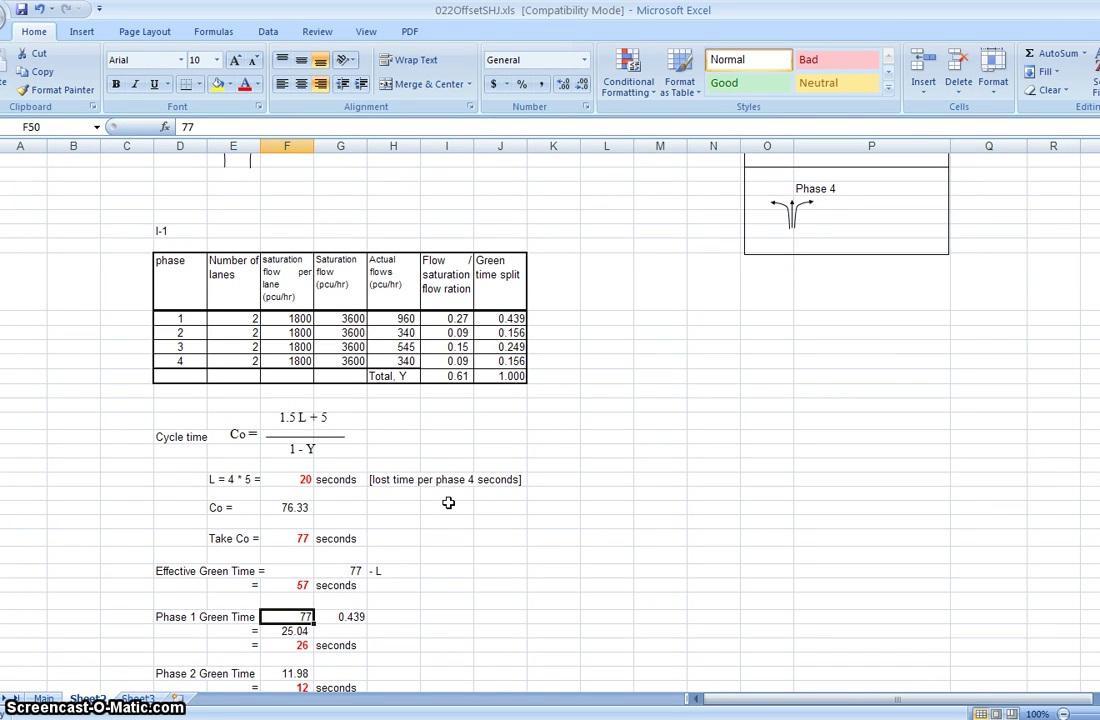
{"action": "key", "text": "Right"}
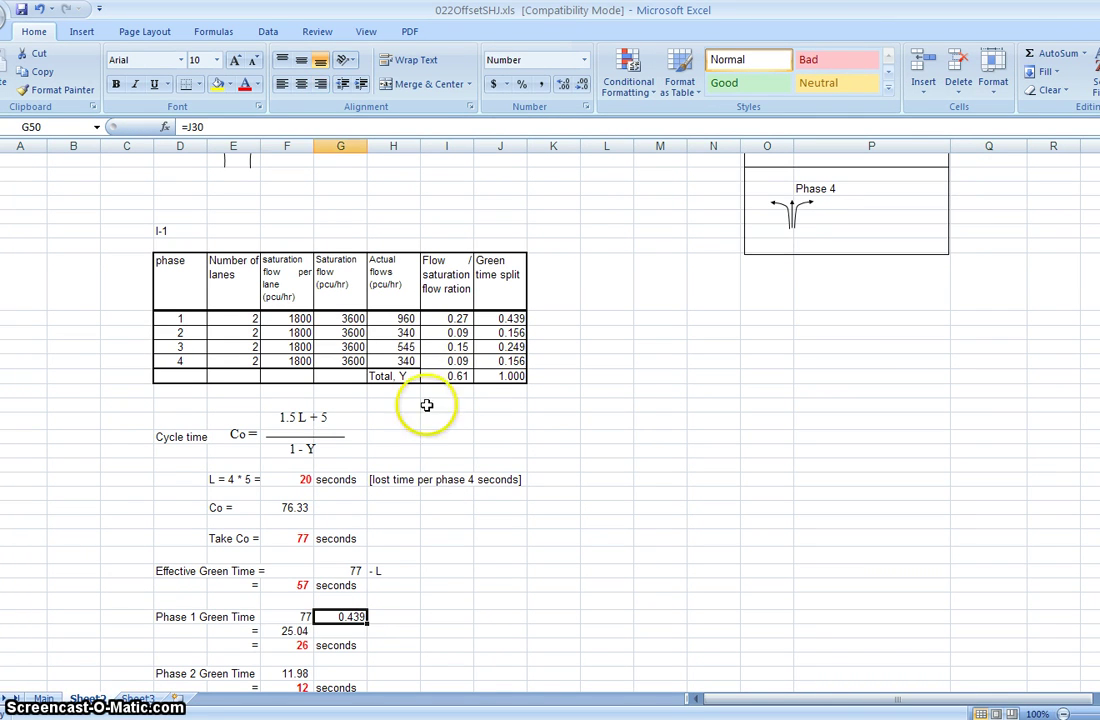
{"action": "left_click", "coordinate": [506, 318]}
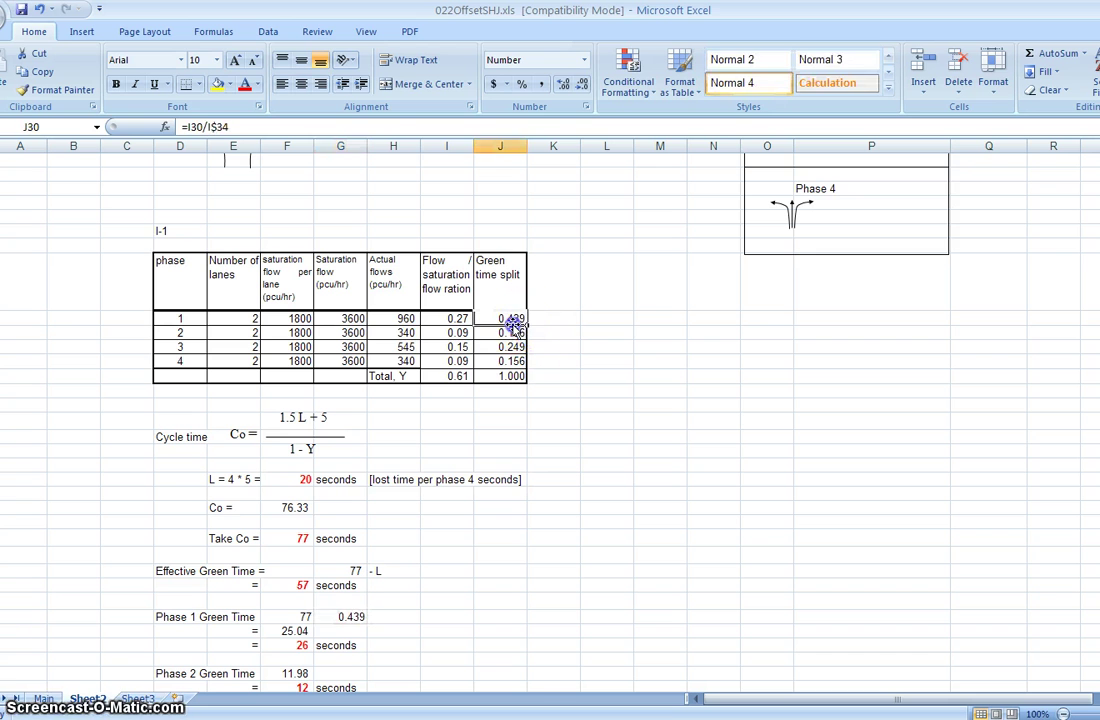
Check the Phase 1 split reference in G50 and the formulas behind its green time in F51 and rounded value in F52.
{"action": "left_click", "coordinate": [345, 617]}
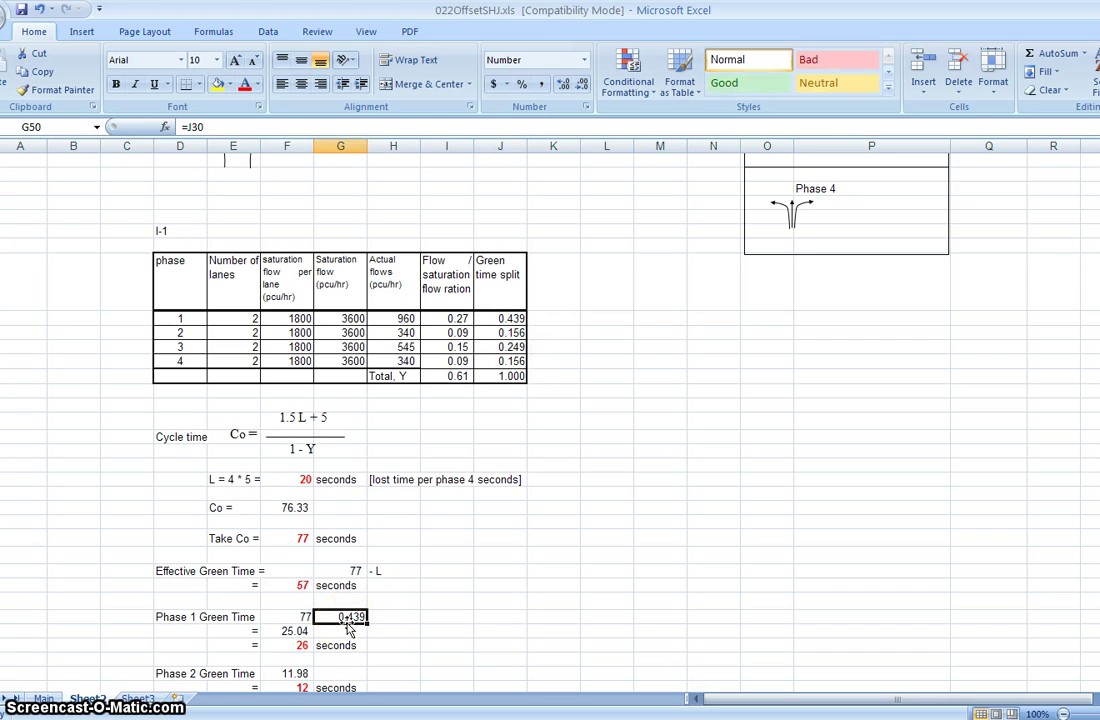
{"action": "key", "text": "Down"}
{"action": "key", "text": "Left"}
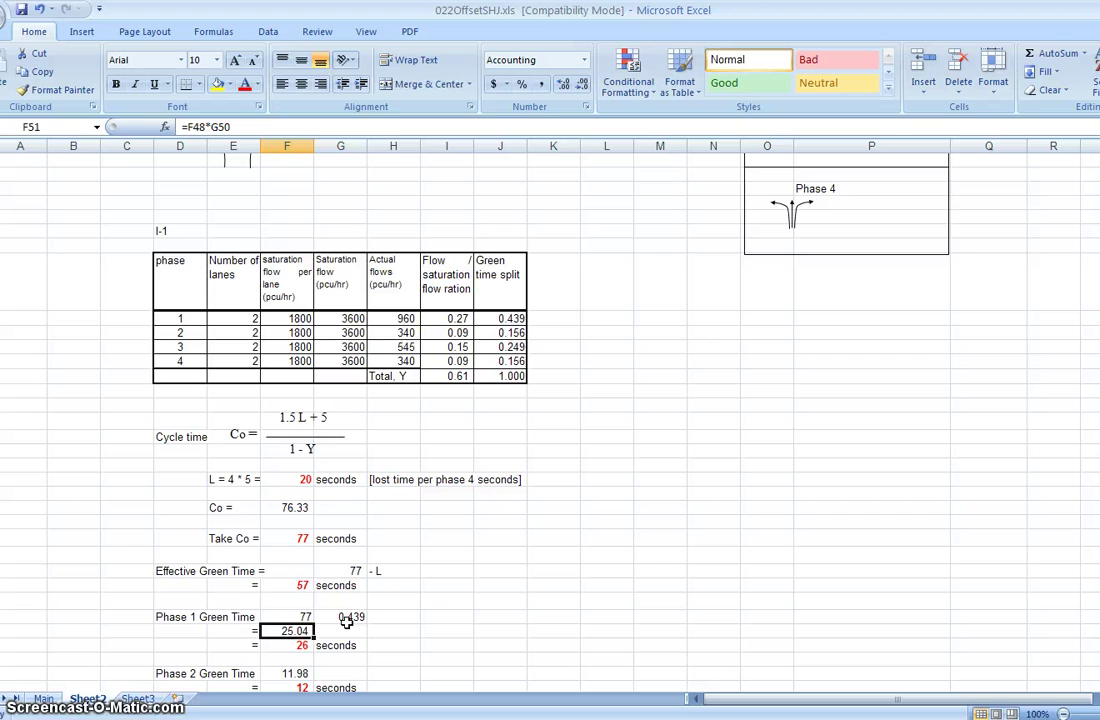
{"action": "key", "text": "Down"}
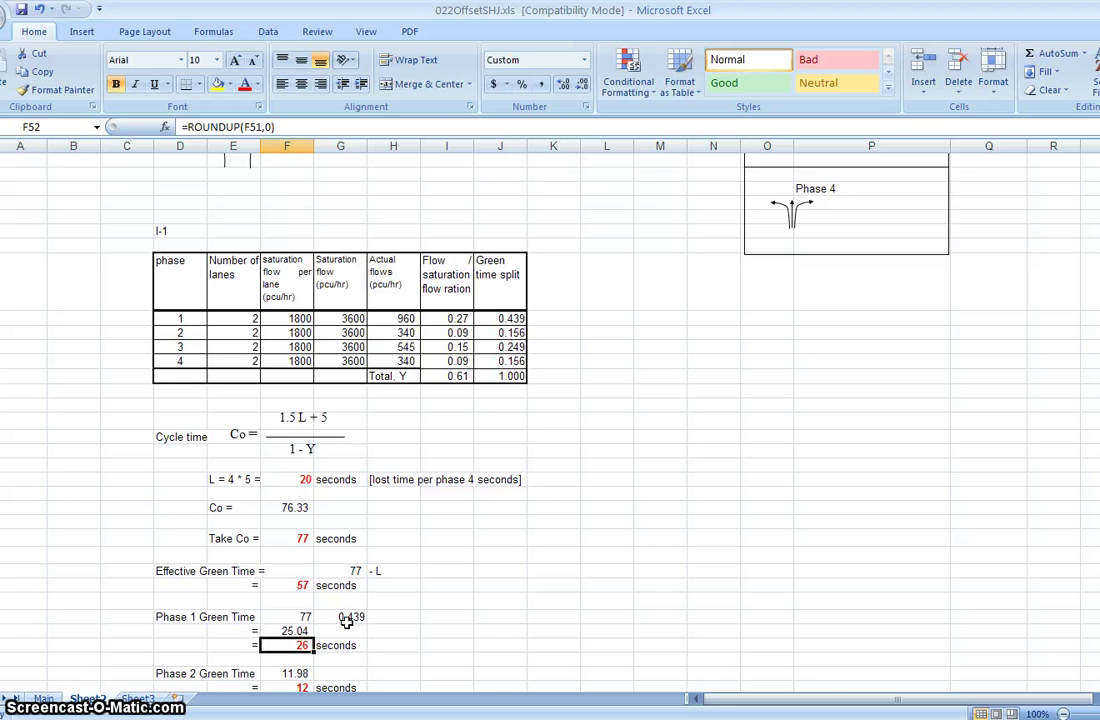
Calculate the Phase 2 Green Time in F54 as effective green time times the phase 2 split, =F48*J31.
{"action": "key", "text": "Down"}
{"action": "key", "text": "Down"}
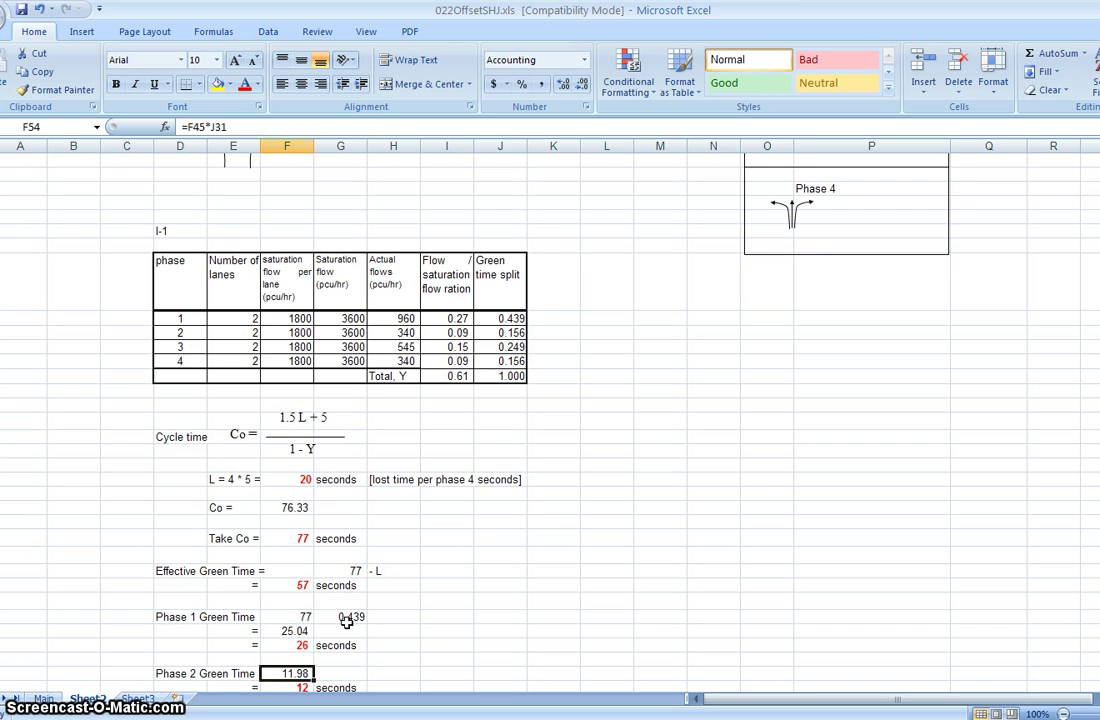
{"action": "type", "text": "="}
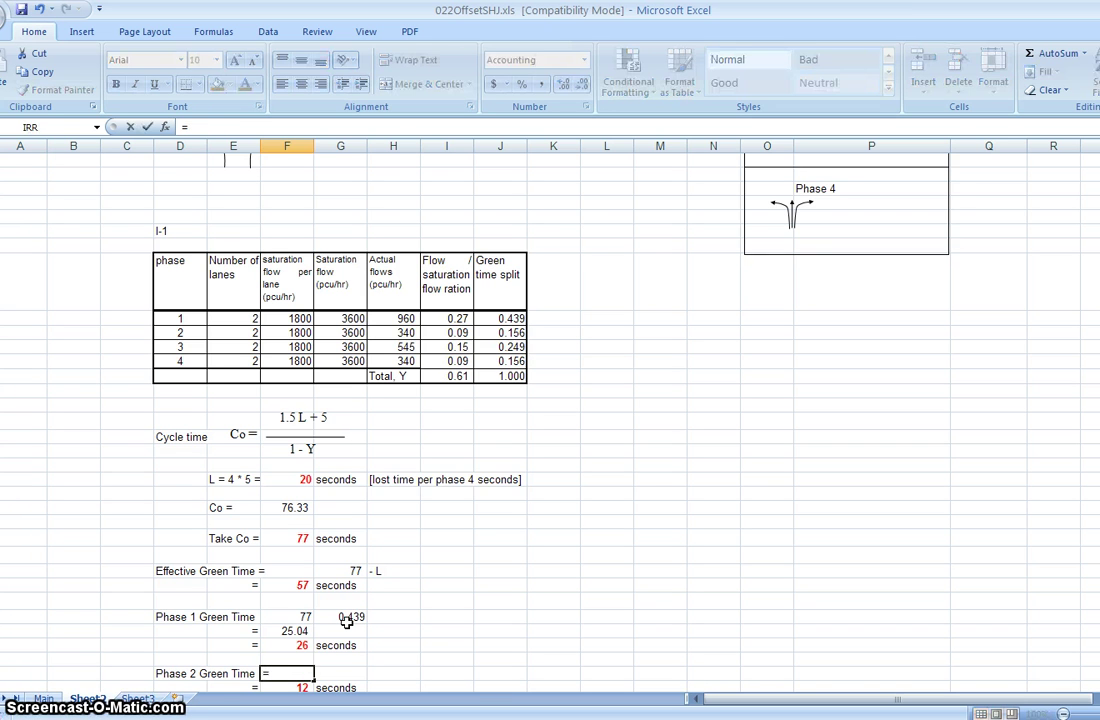
{"action": "left_click", "coordinate": [304, 585]}
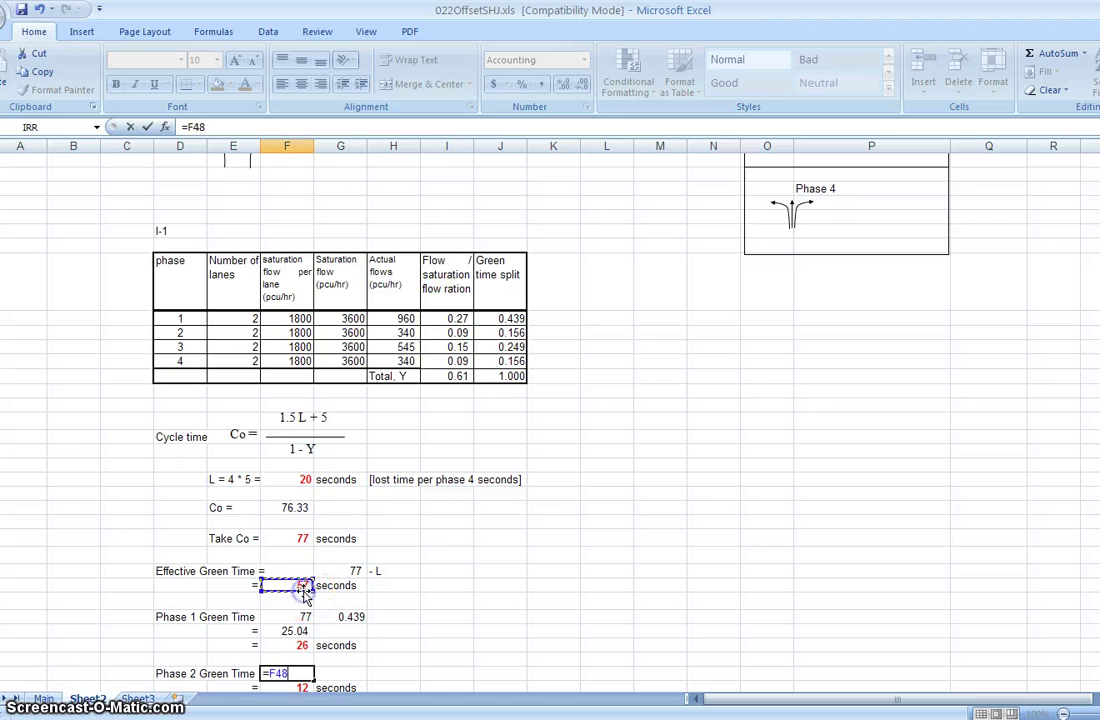
{"action": "type", "text": "*"}
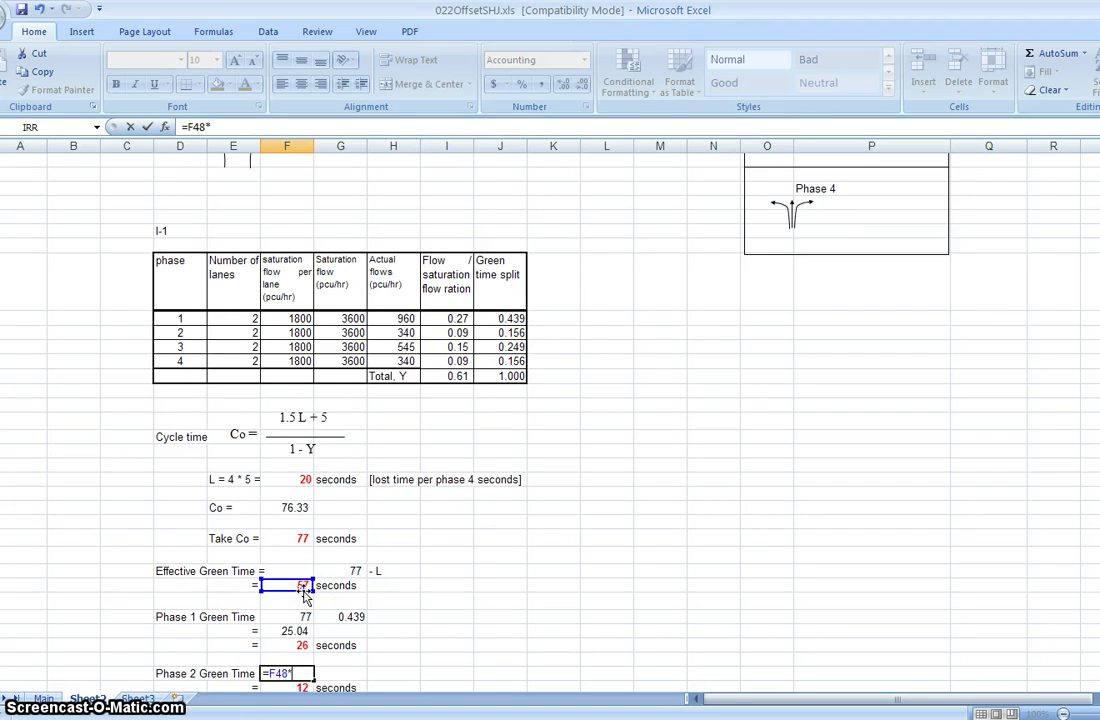
{"action": "left_click", "coordinate": [498, 332]}
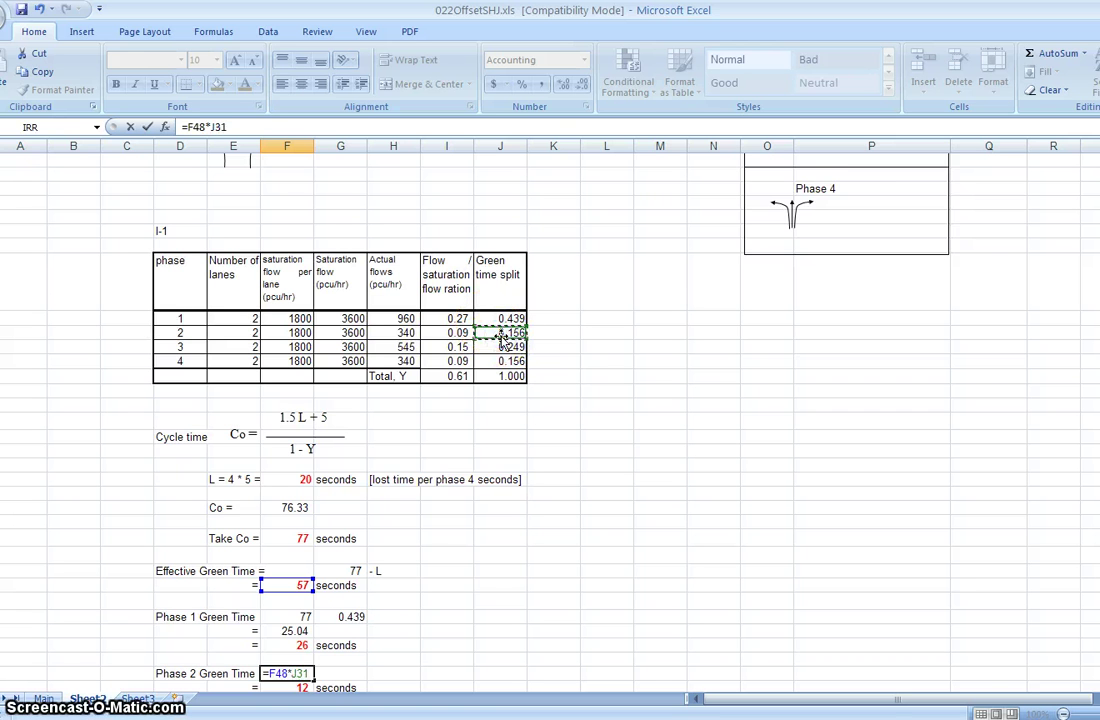
{"action": "key", "text": "Return"}
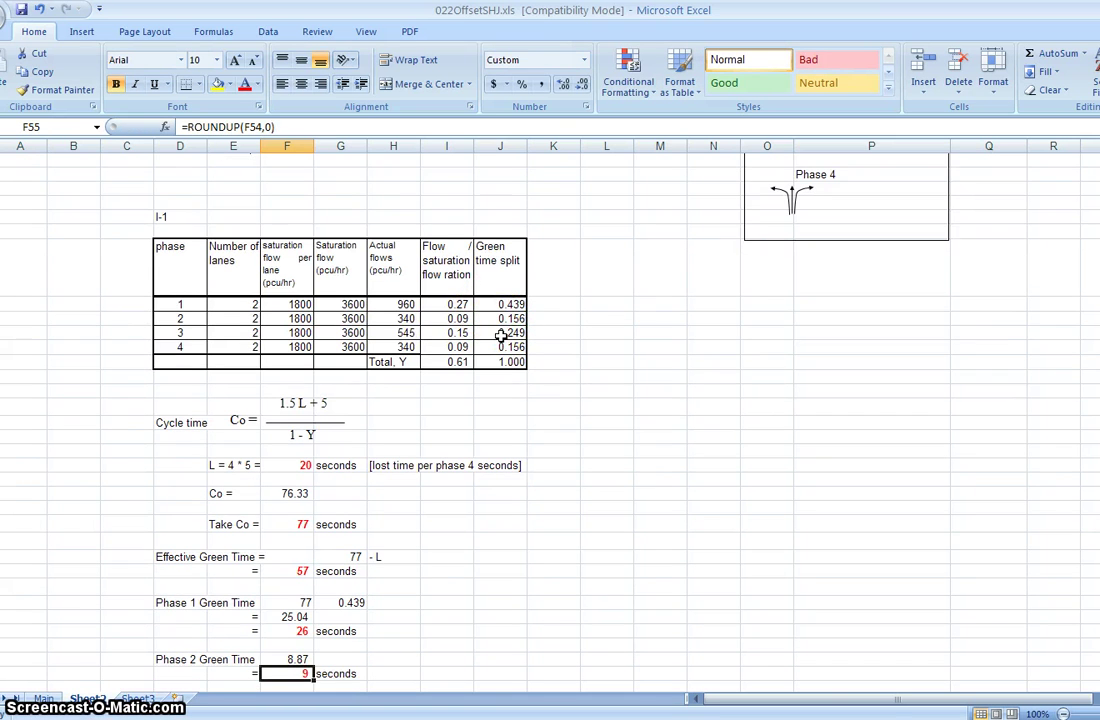
{"action": "key", "text": "Down"}
{"action": "key", "text": "Down"}
{"action": "key", "text": "Up"}
{"action": "key", "text": "Up"}
{"action": "key", "text": "Up"}
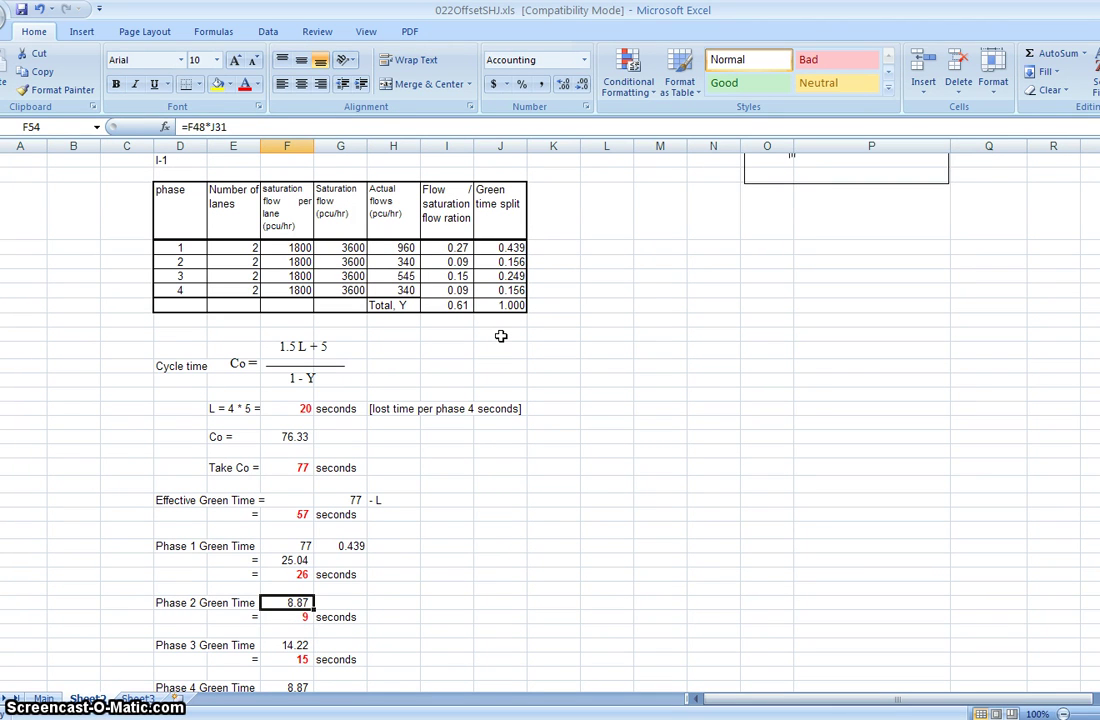
Try the formula =F50=57 in the Phase 3 Green Time cell, F57.
{"action": "key", "text": "Down"}
{"action": "key", "text": "Down"}
{"action": "key", "text": "Down"}
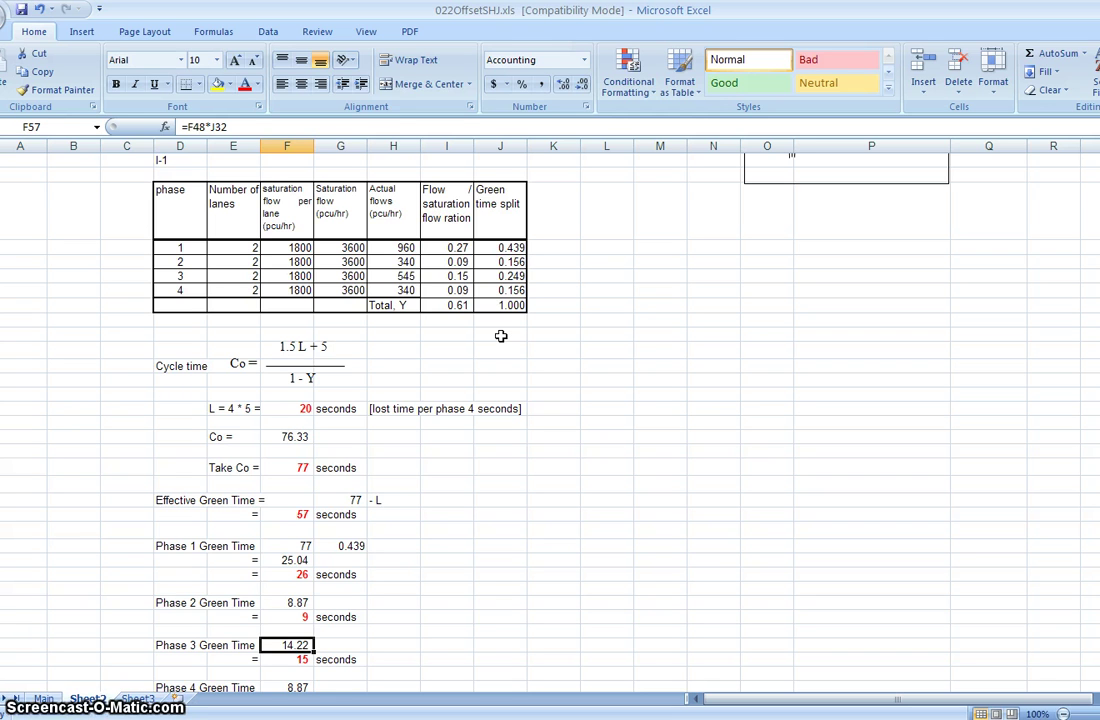
{"action": "type", "text": "="}
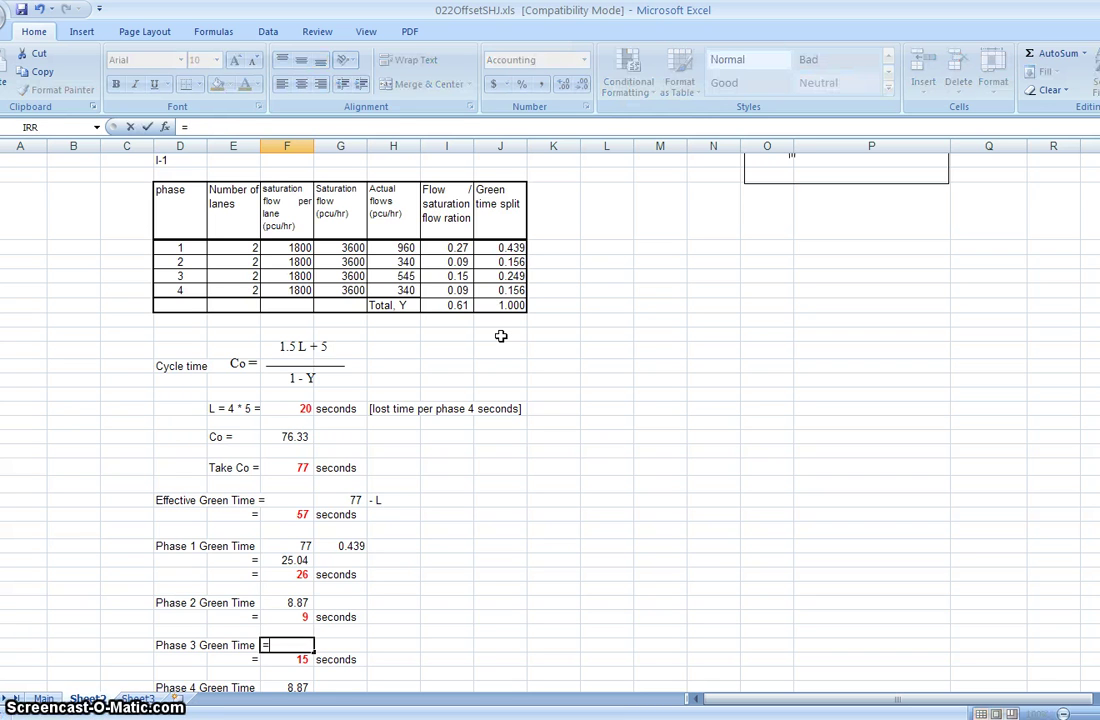
{"action": "left_click", "coordinate": [298, 546]}
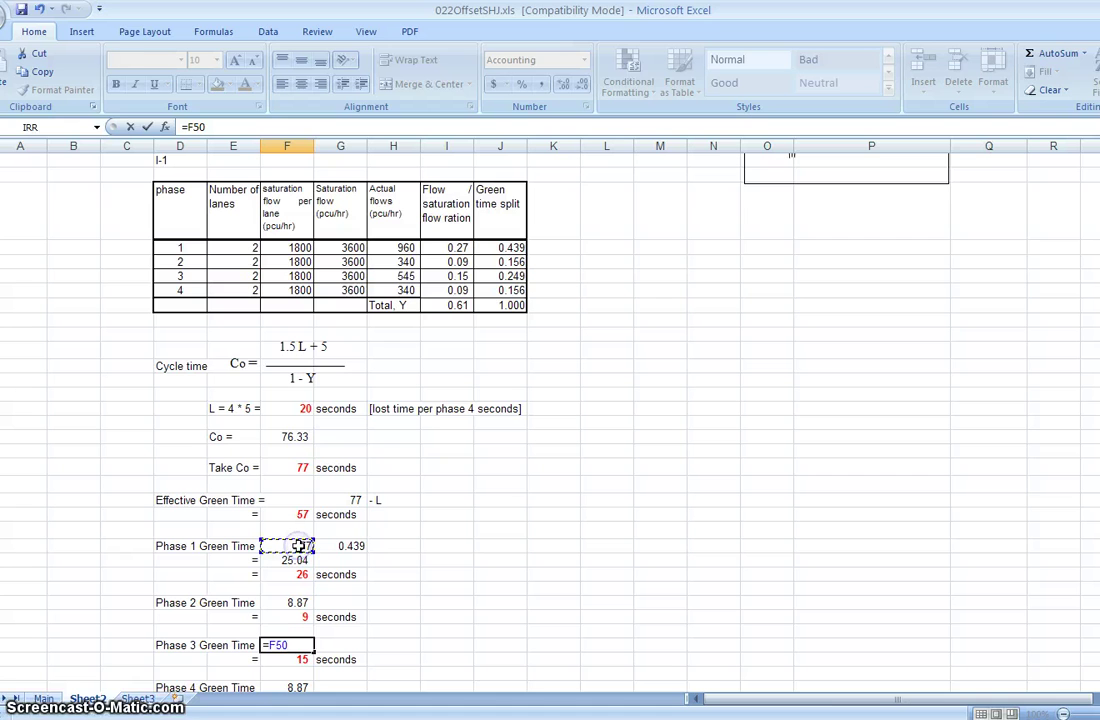
{"action": "type", "text": "="}
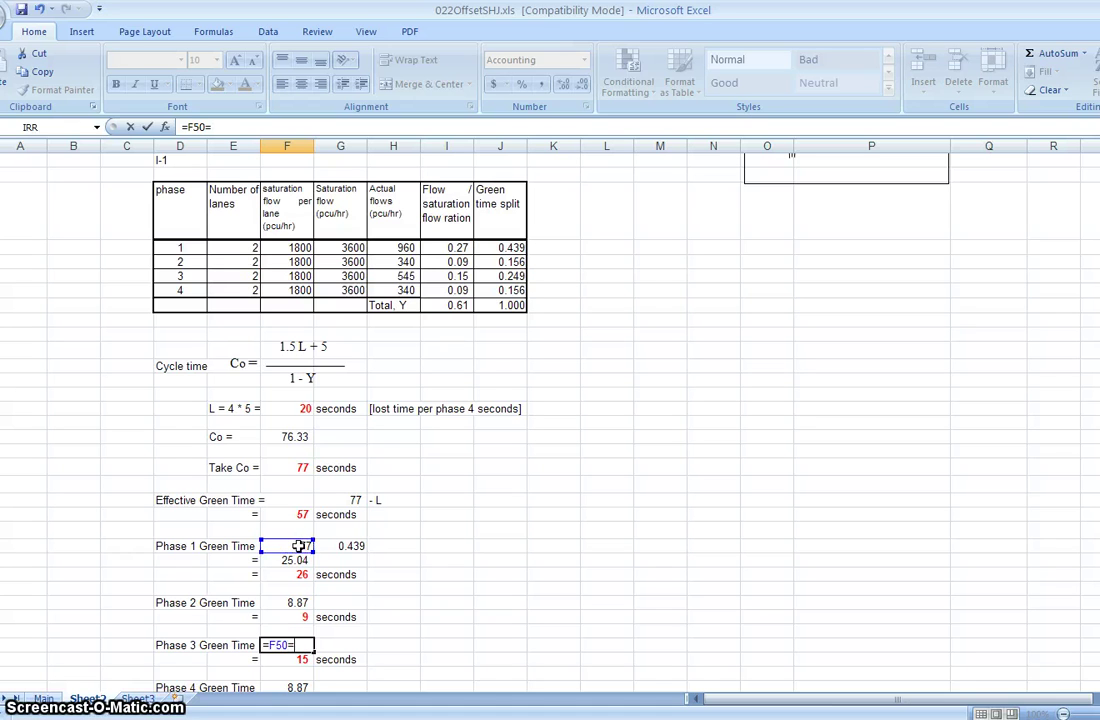
{"action": "type", "text": "57"}
{"action": "key", "text": "Return"}
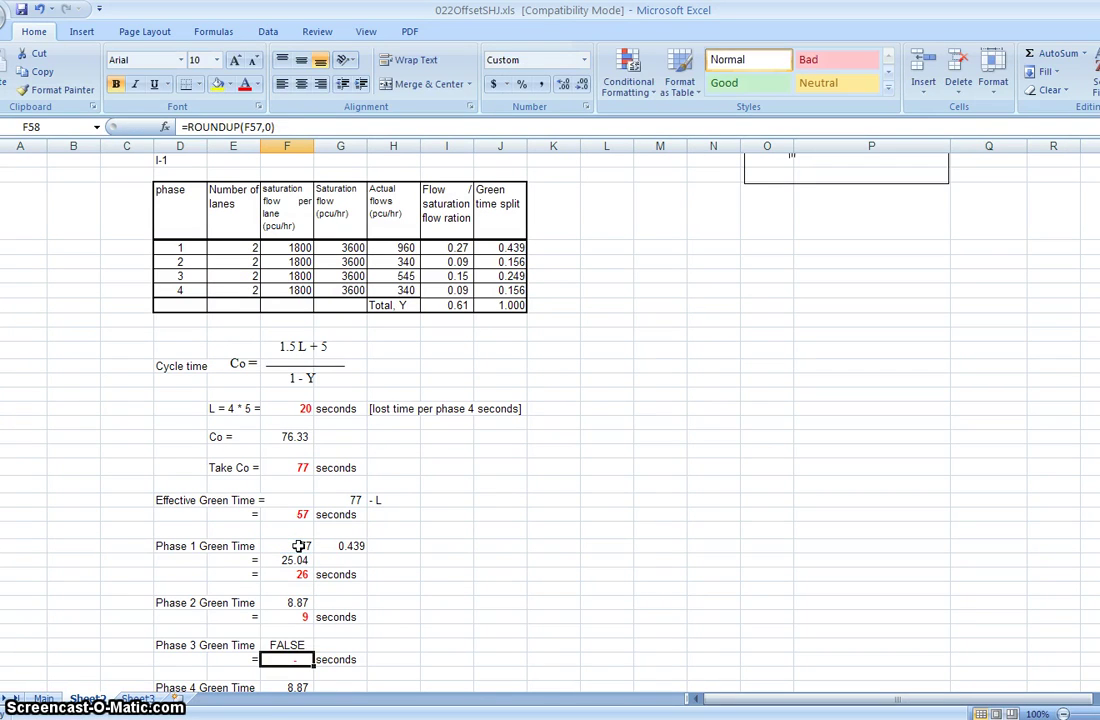
Link the multiplier in the Phase 1 Green Time line, F50, to the effective green time with =F48.
{"action": "key", "text": "Up"}
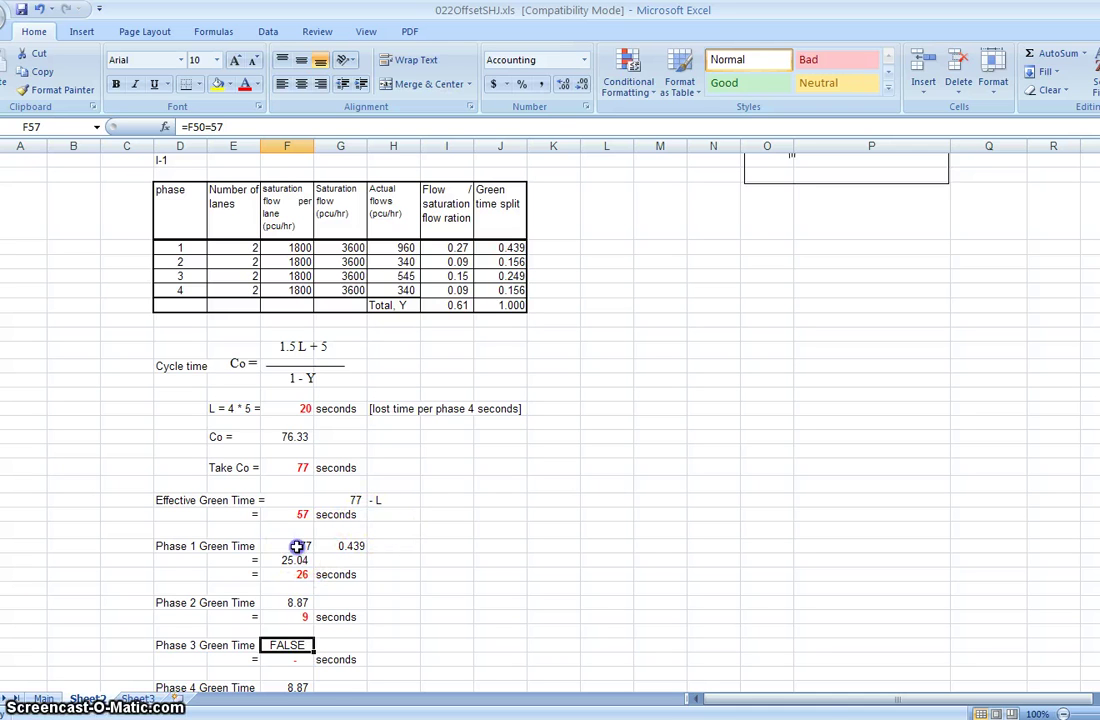
{"action": "left_click", "coordinate": [297, 546]}
{"action": "type", "text": "=F48"}
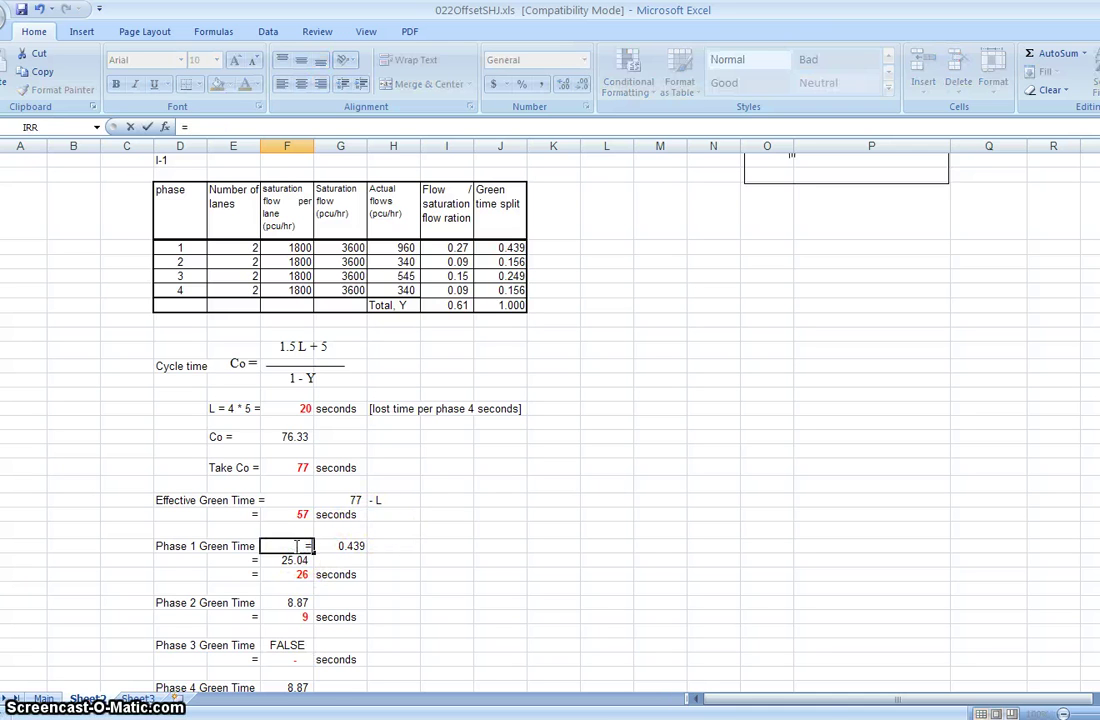
{"action": "key", "text": "Return"}
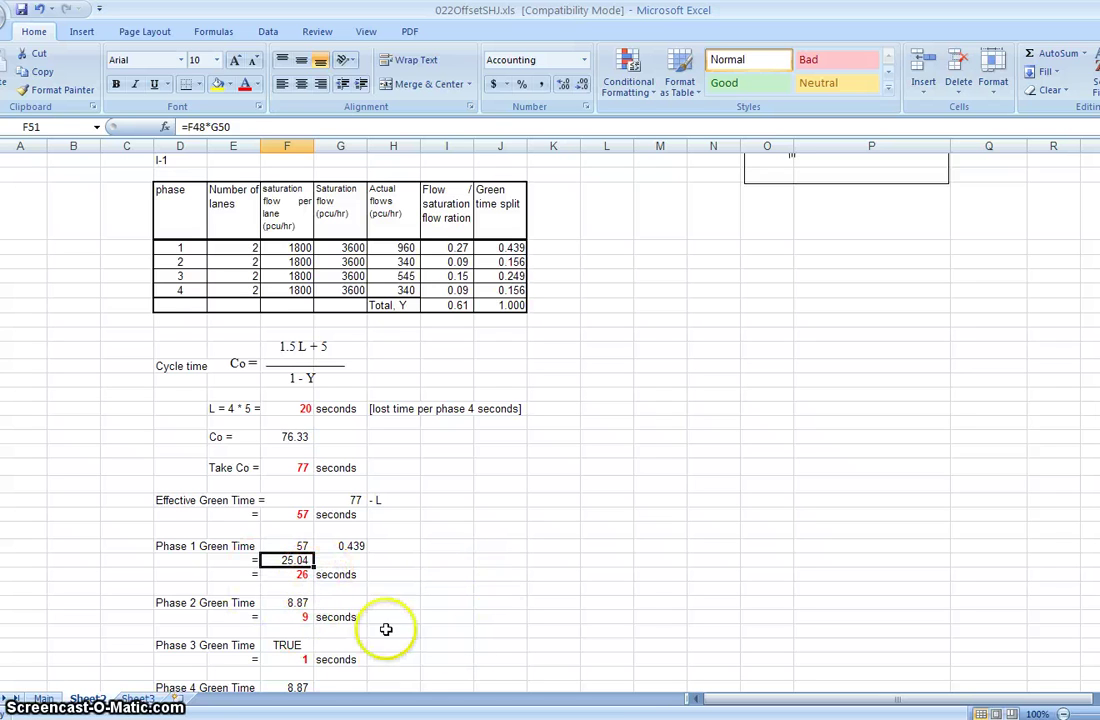
Re-enter the Phase 2 Green Time formula in F54 as =F48*J31, using the effective green time and phase 2 split.
{"action": "left_click", "coordinate": [296, 605]}
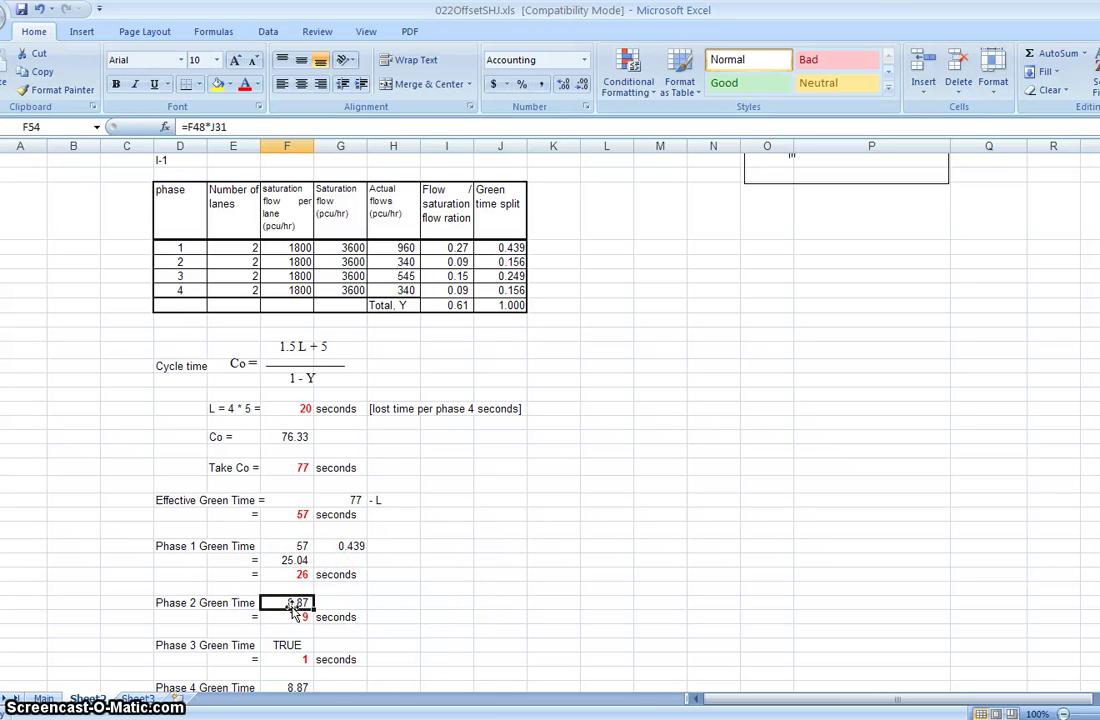
{"action": "type", "text": "="}
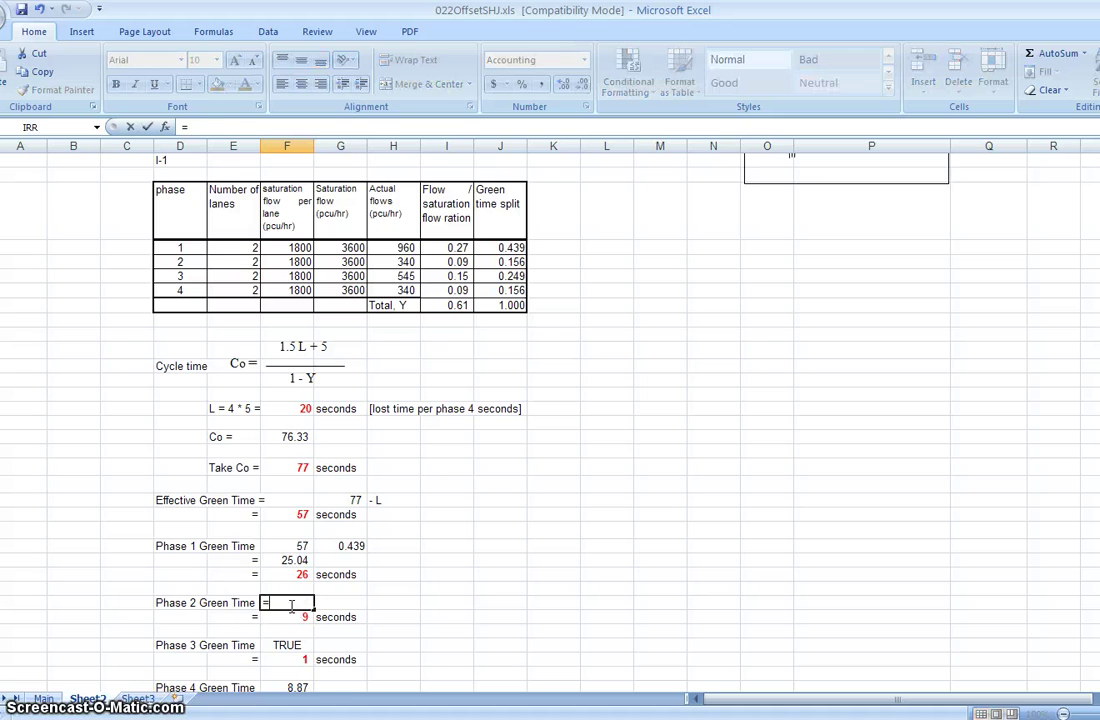
{"action": "left_click", "coordinate": [303, 513]}
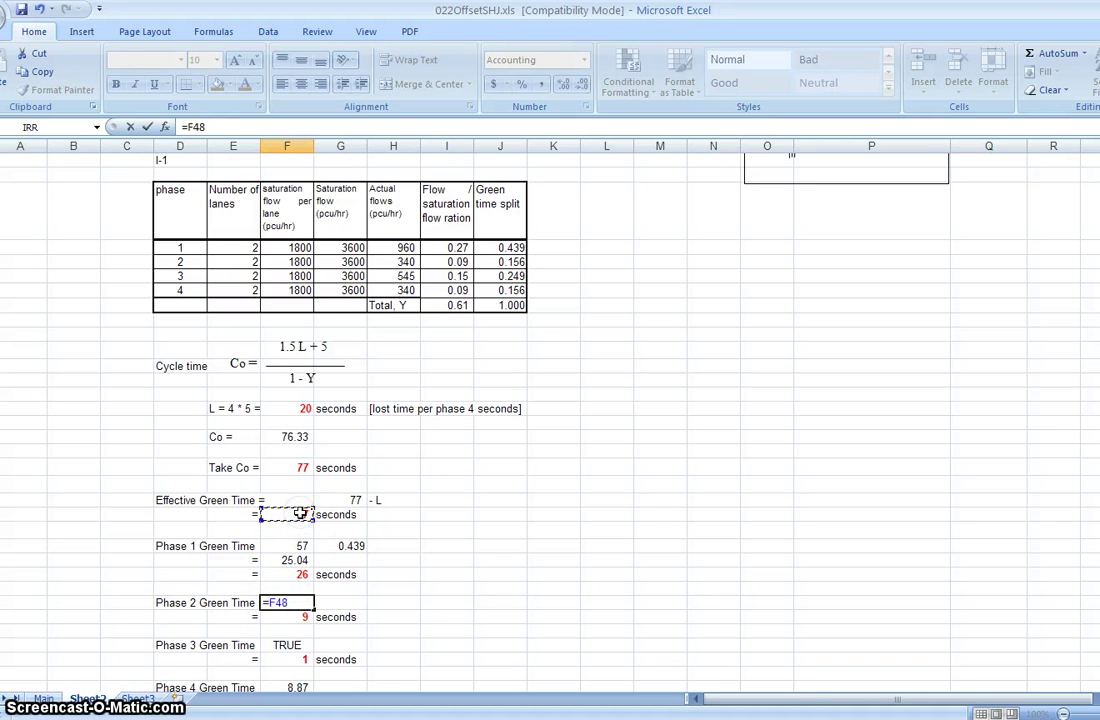
{"action": "key", "text": "Return"}
{"action": "key", "text": "Up"}
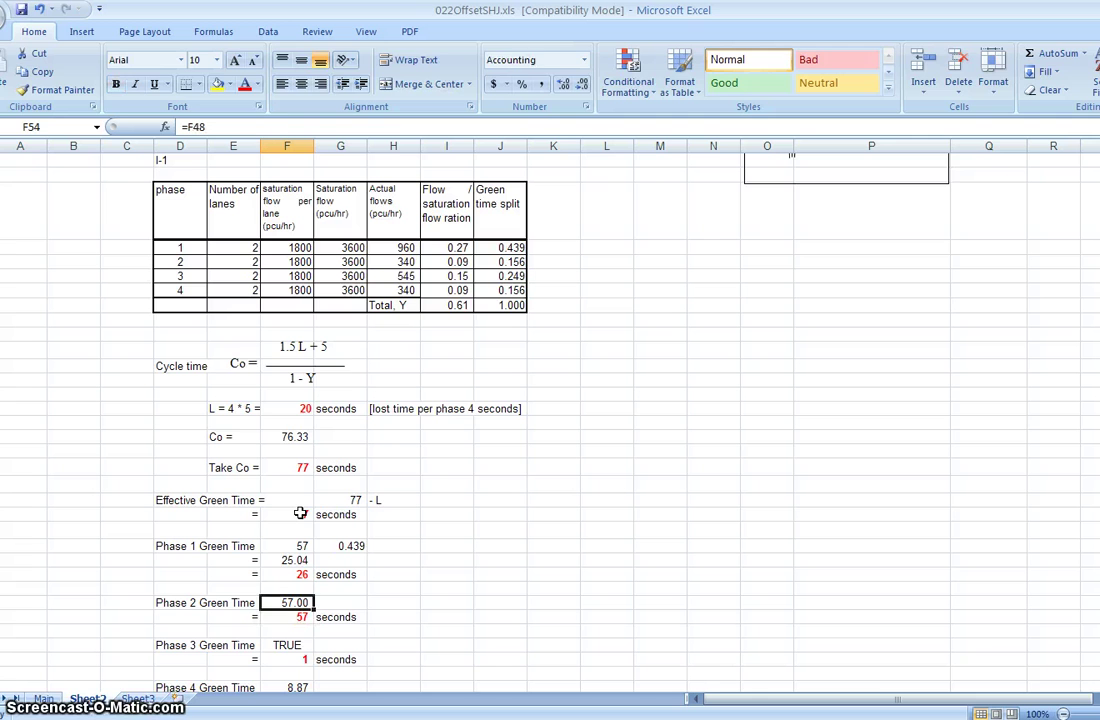
{"action": "key", "text": "F2"}
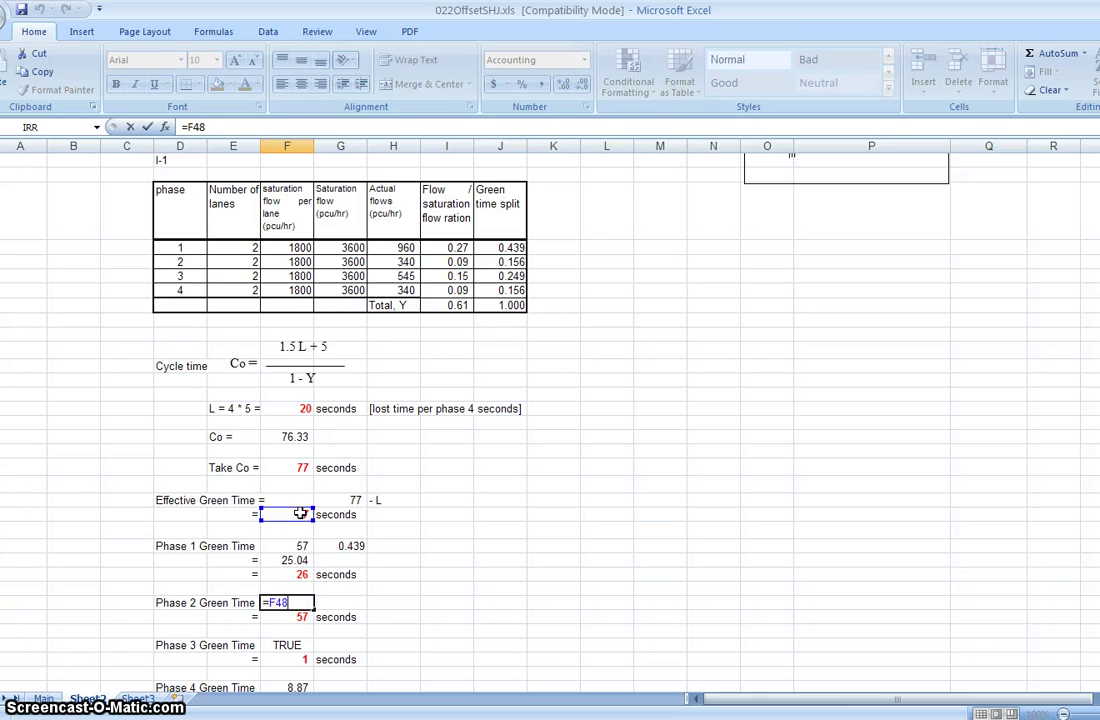
{"action": "type", "text": "*"}
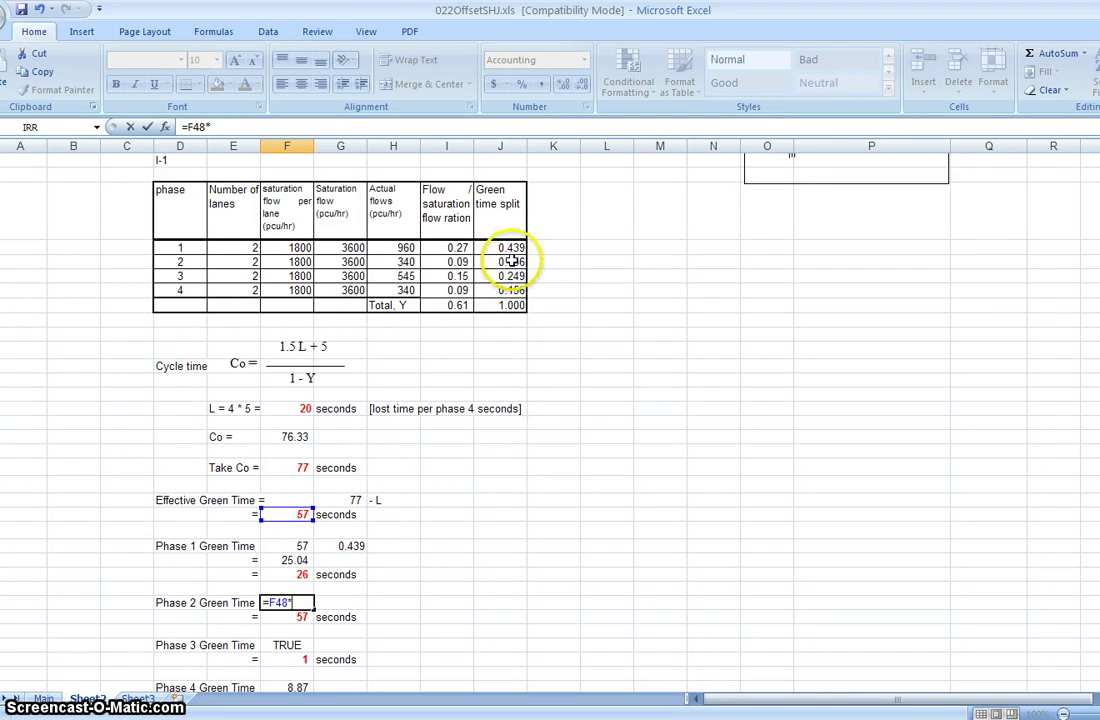
{"action": "left_click", "coordinate": [512, 261]}
{"action": "key", "text": "Return"}
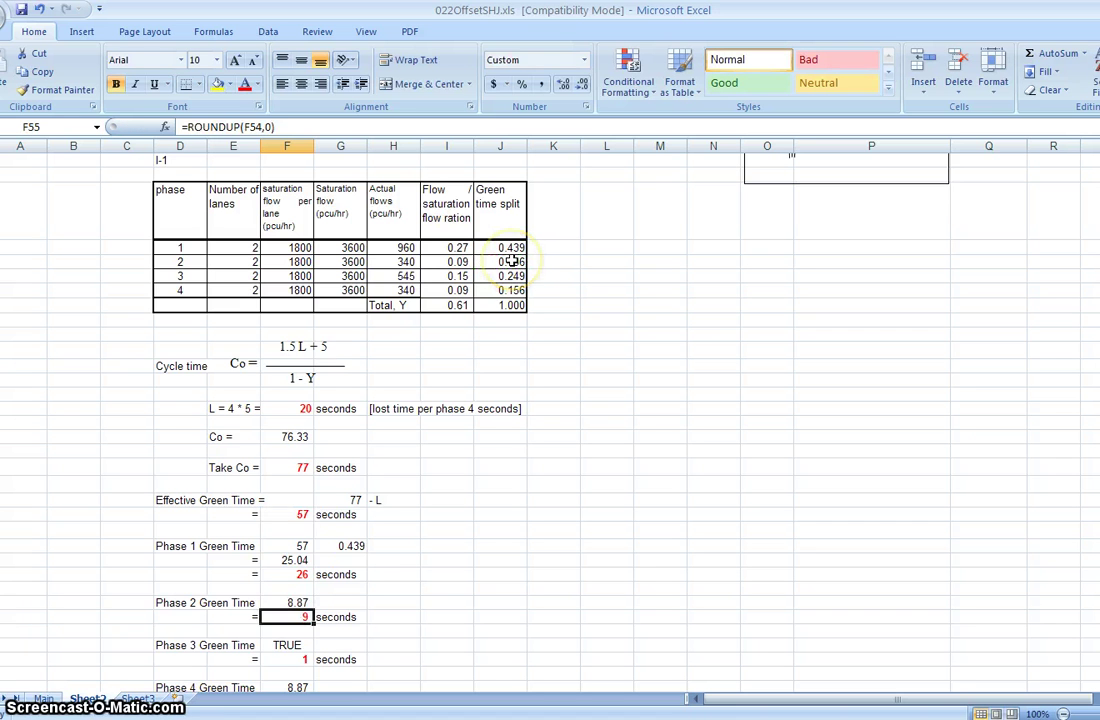
Replace the Phase 3 Green Time formula in F57 with effective green time times the phase 3 split, =F48*J32.
{"action": "key", "text": "Down"}
{"action": "key", "text": "Down"}
{"action": "key", "text": "Down"}
{"action": "key", "text": "Up"}
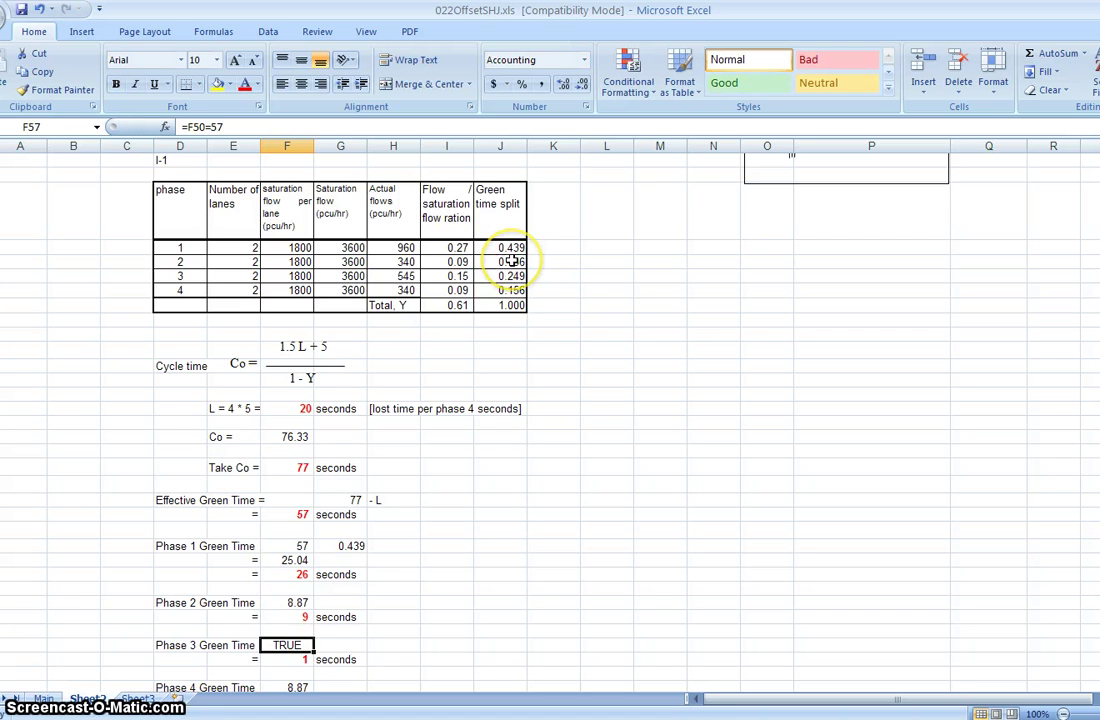
{"action": "type", "text": "="}
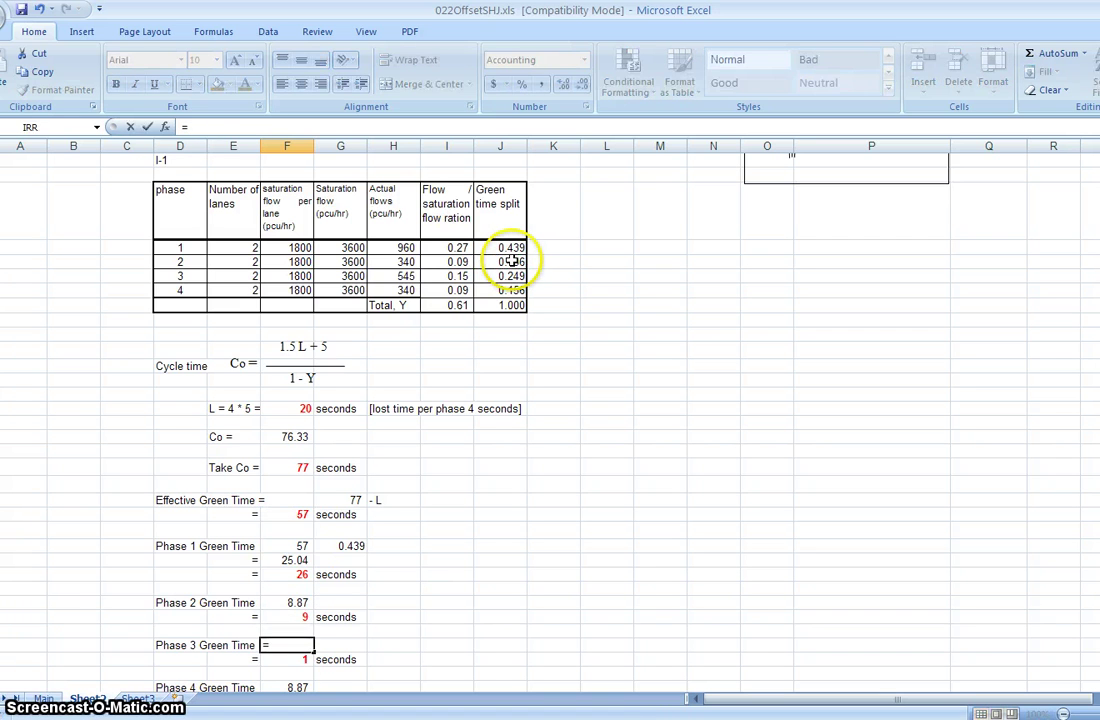
{"action": "left_click", "coordinate": [291, 515]}
{"action": "type", "text": "*"}
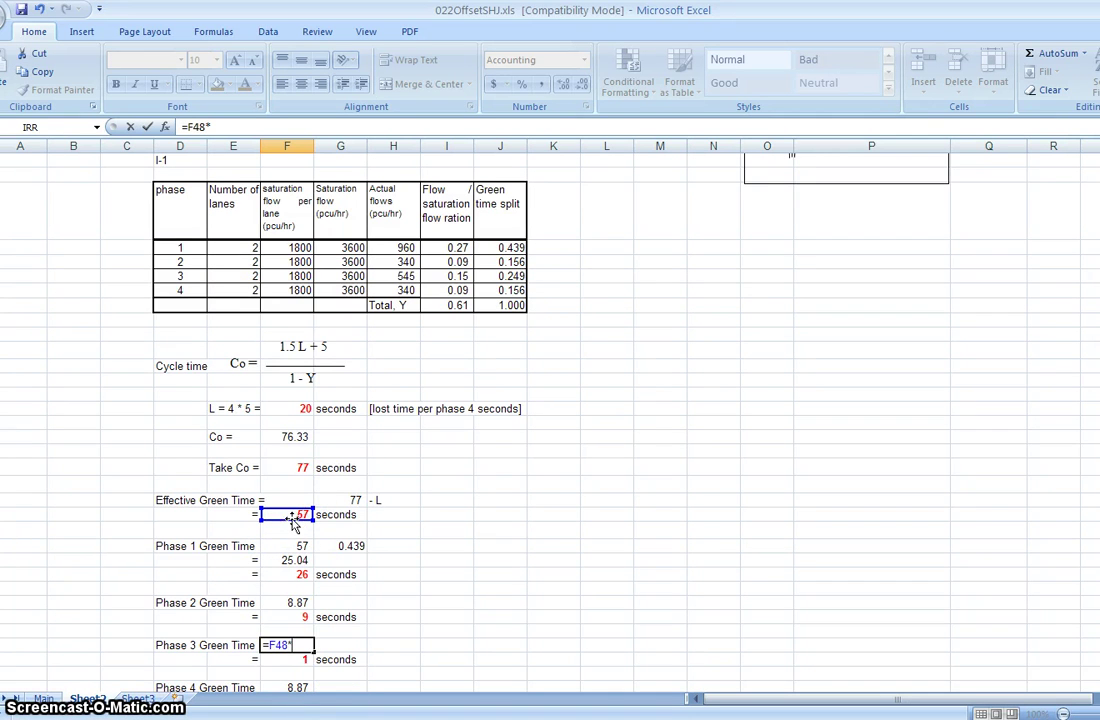
{"action": "left_click", "coordinate": [505, 277]}
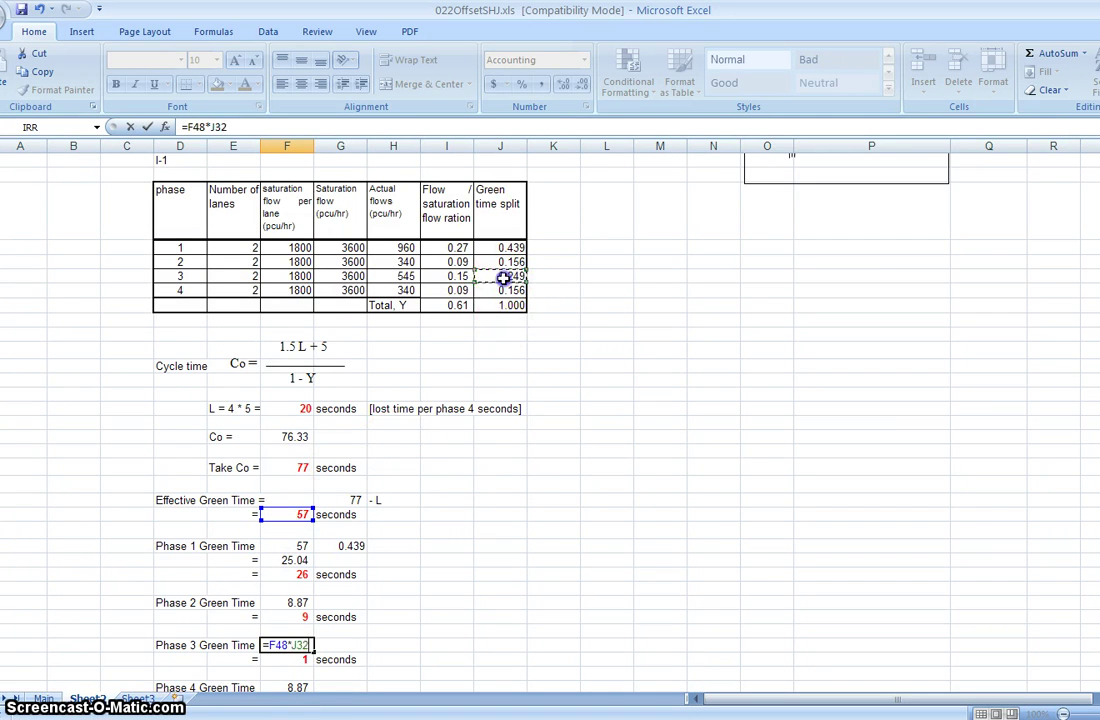
{"action": "key", "text": "Return"}
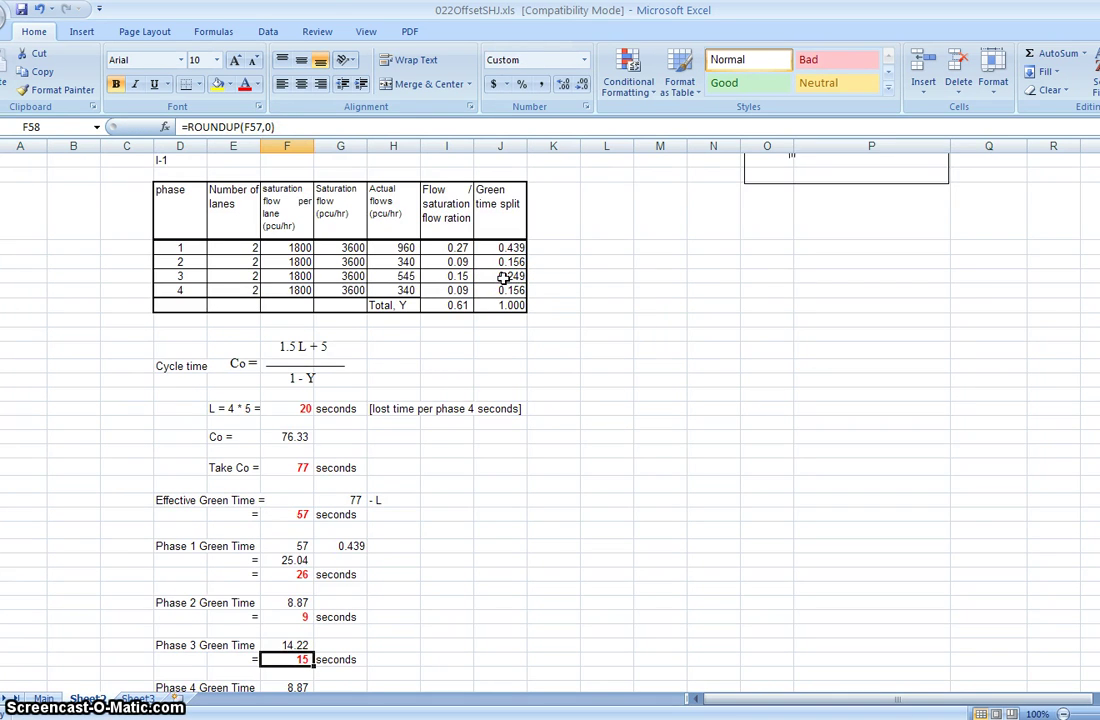
Enter the Phase 4 Green Time formula in F60 as effective green time times the phase 4 split, =F48*J33.
{"action": "key", "text": "Down"}
{"action": "key", "text": "Down"}
{"action": "key", "text": "Down"}
{"action": "key", "text": "Down"}
{"action": "key", "text": "Down"}
{"action": "key", "text": "Up"}
{"action": "key", "text": "Up"}
{"action": "key", "text": "Up"}
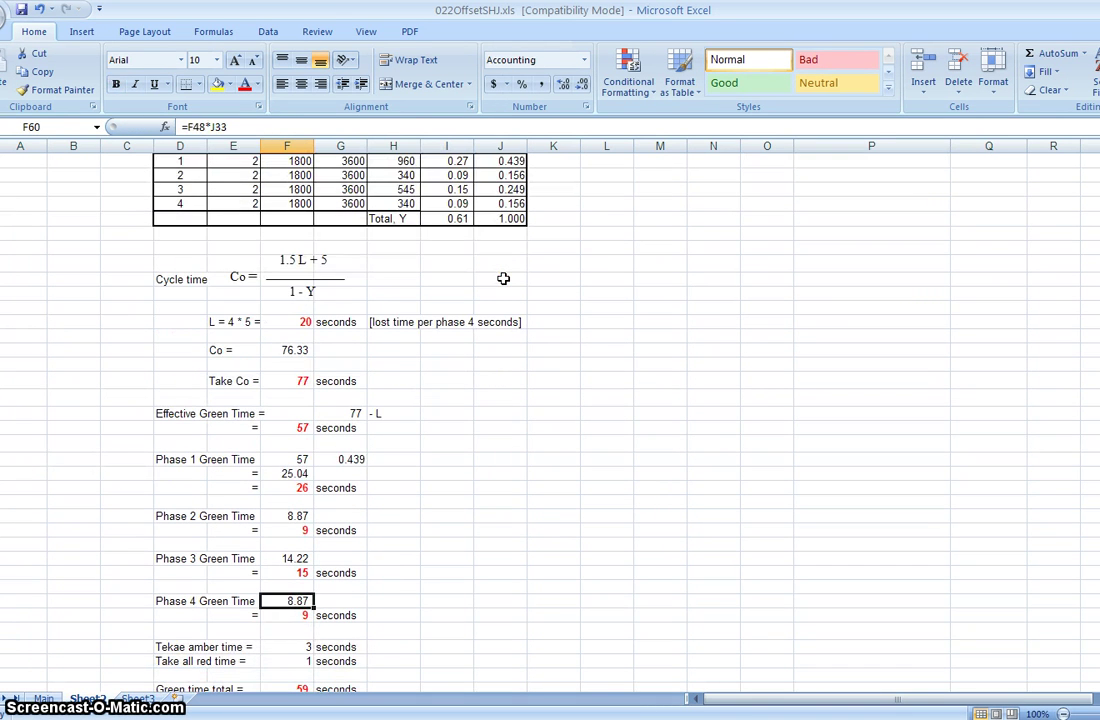
{"action": "type", "text": "="}
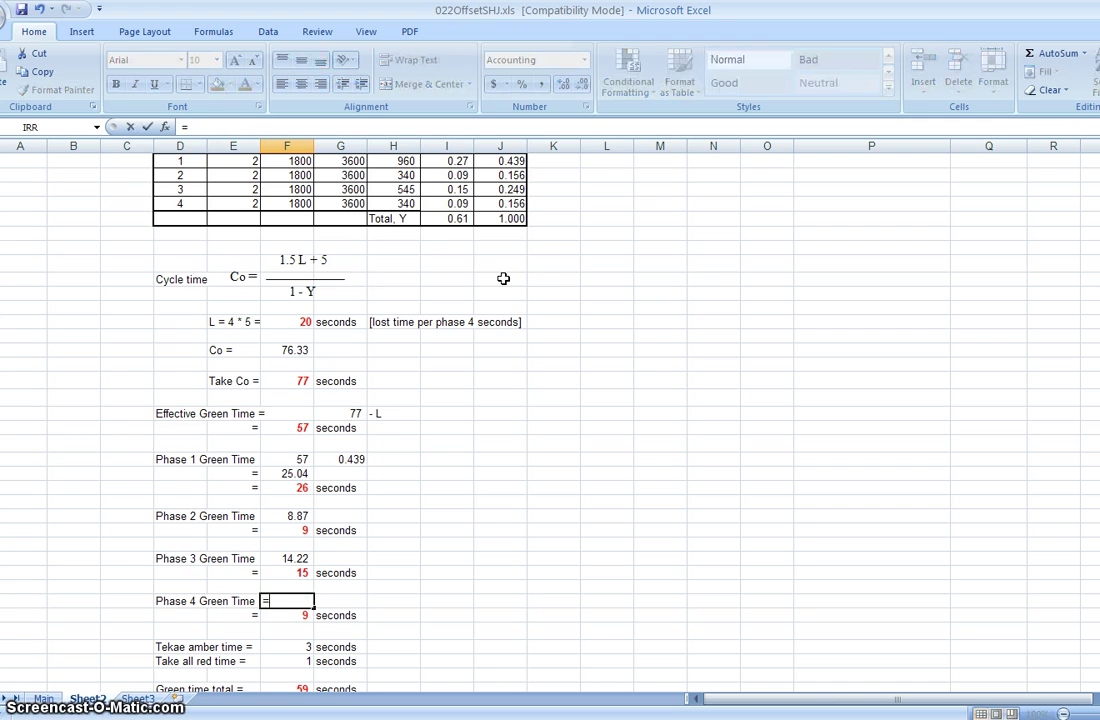
{"action": "left_click", "coordinate": [298, 428]}
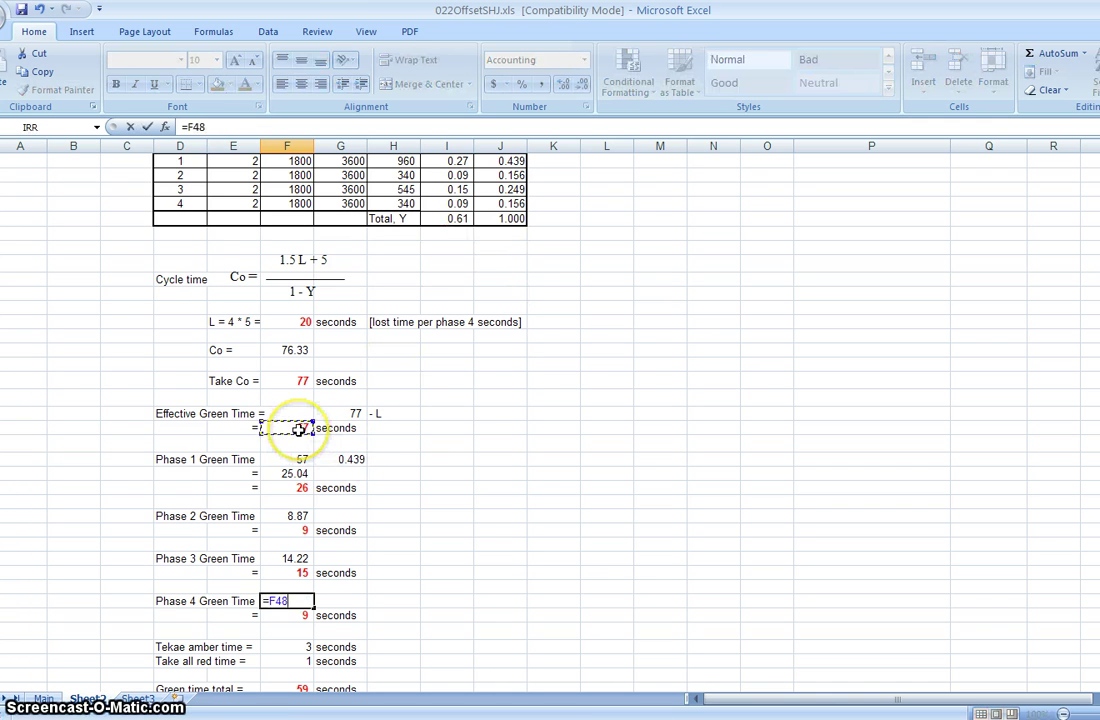
{"action": "type", "text": "*"}
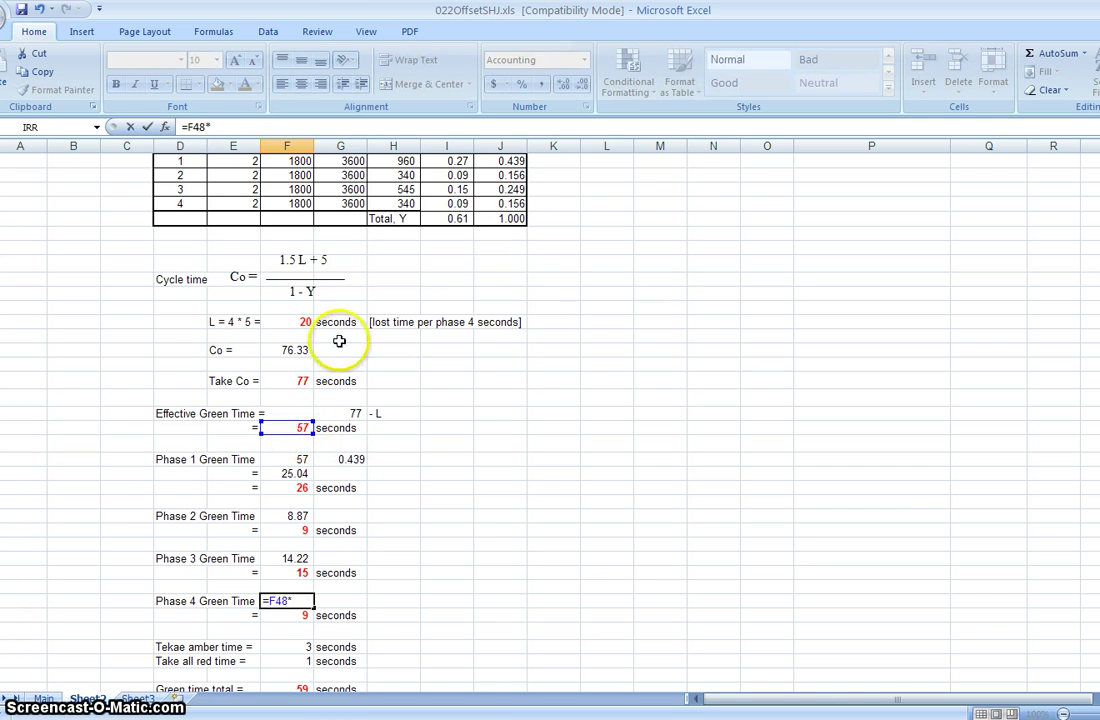
{"action": "left_click", "coordinate": [508, 204]}
{"action": "key", "text": "Return"}
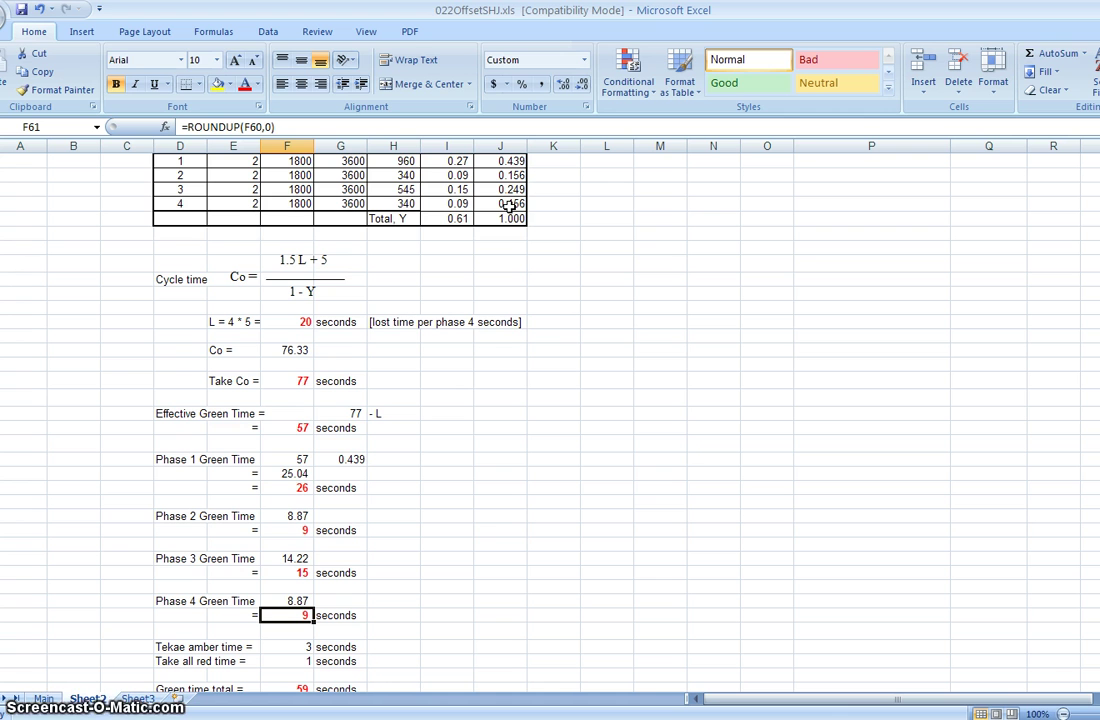
Set the all red time in F64 to 2 seconds.
{"action": "key", "text": "Return"}
{"action": "key", "text": "Return"}
{"action": "key", "text": "Return"}
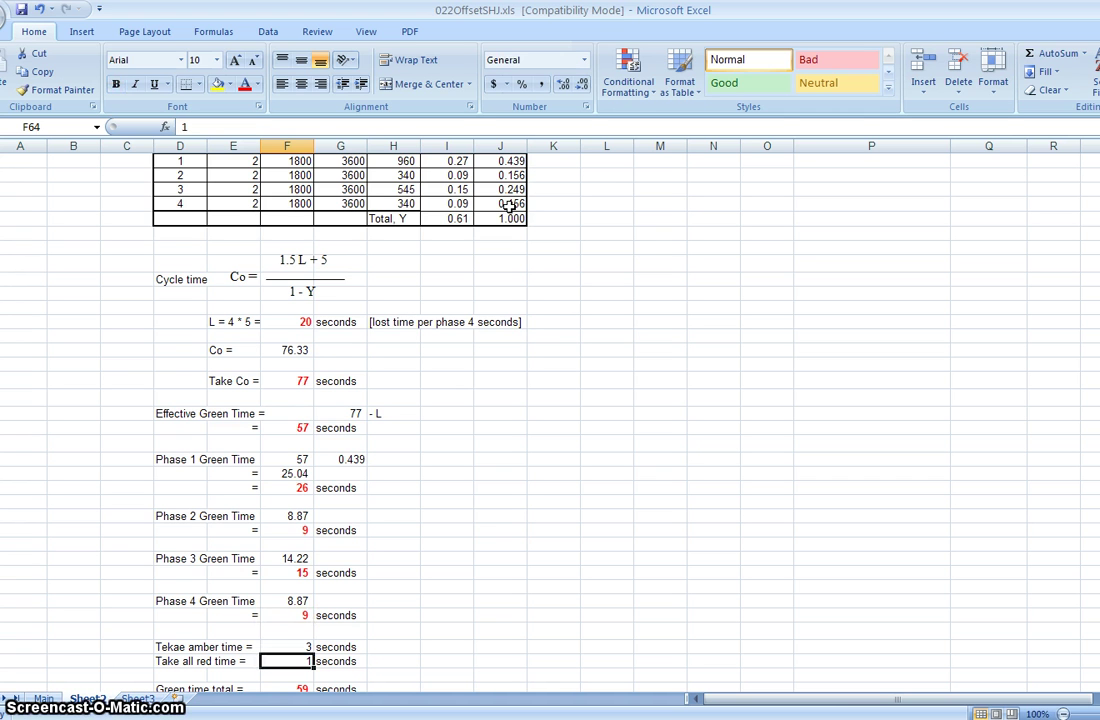
{"action": "type", "text": "2"}
{"action": "key", "text": "Return"}
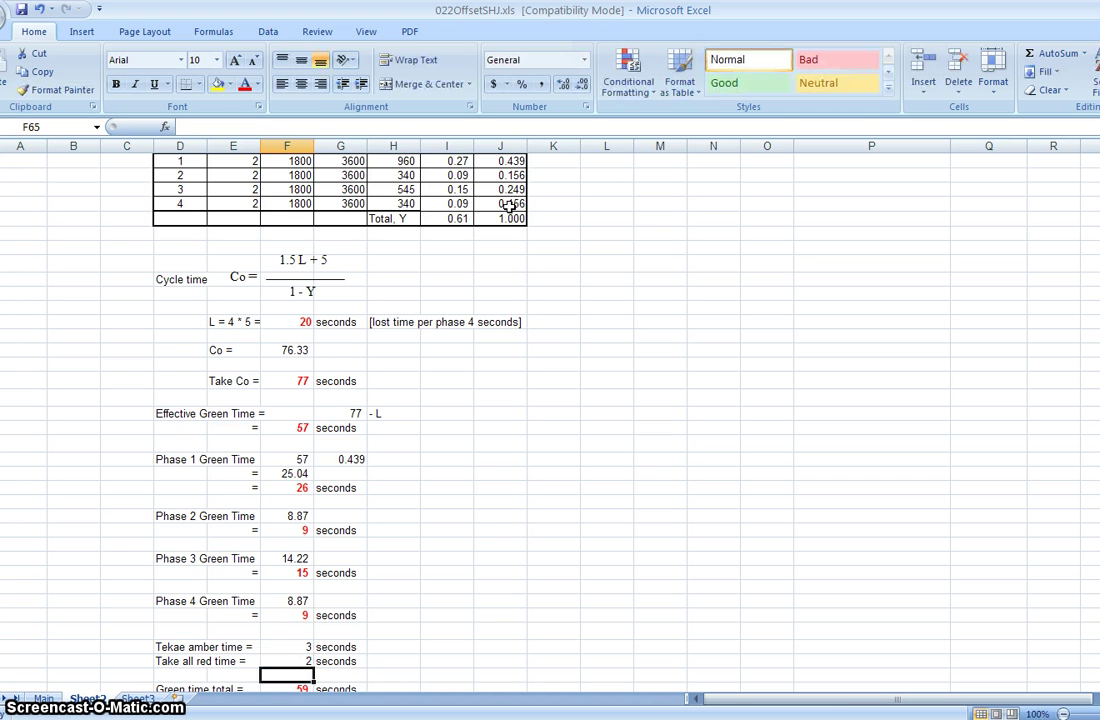
{"action": "key", "text": "Up"}
{"action": "key", "text": "Up"}
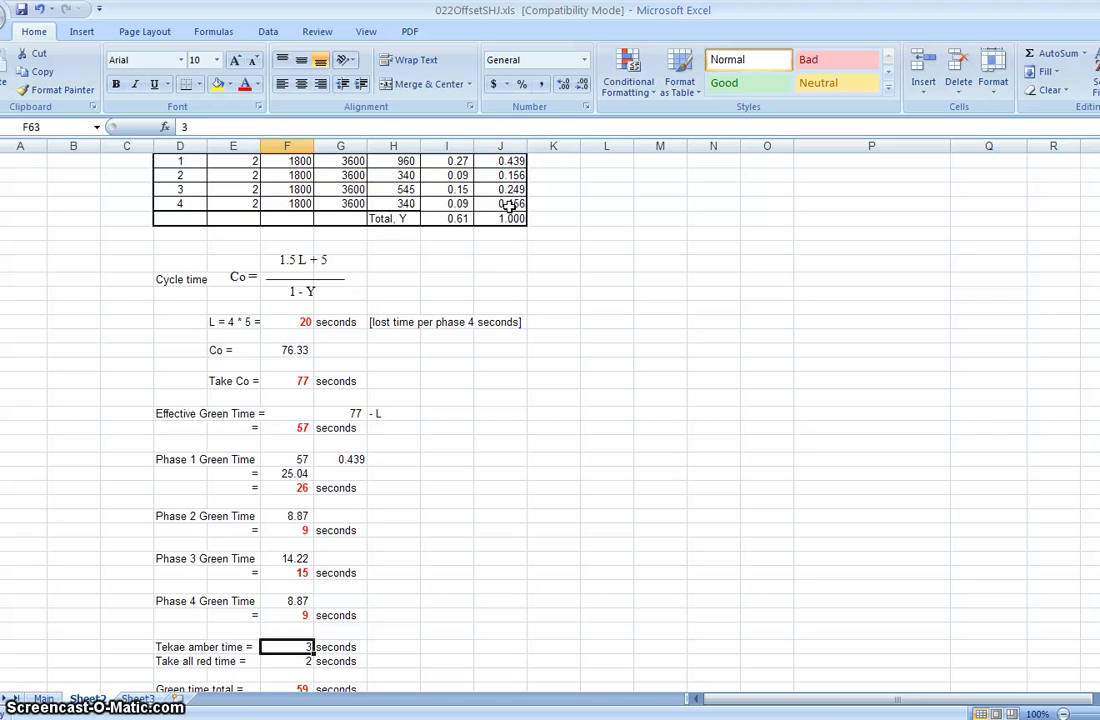
Re-enter the Green time total formula in F66 as the sum of the four rounded phase green times, =F52+F55+F58+F61.
{"action": "key", "text": "Return"}
{"action": "key", "text": "Return"}
{"action": "key", "text": "Return"}
{"action": "key", "text": "Return"}
{"action": "key", "text": "Return"}
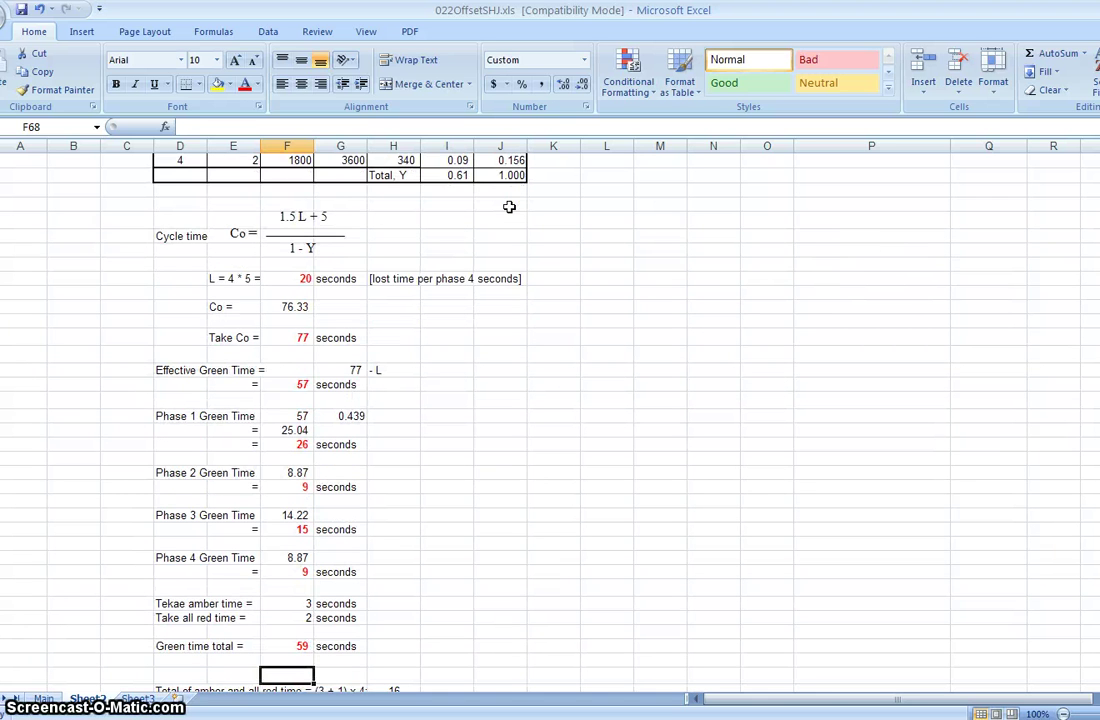
{"action": "key", "text": "Up"}
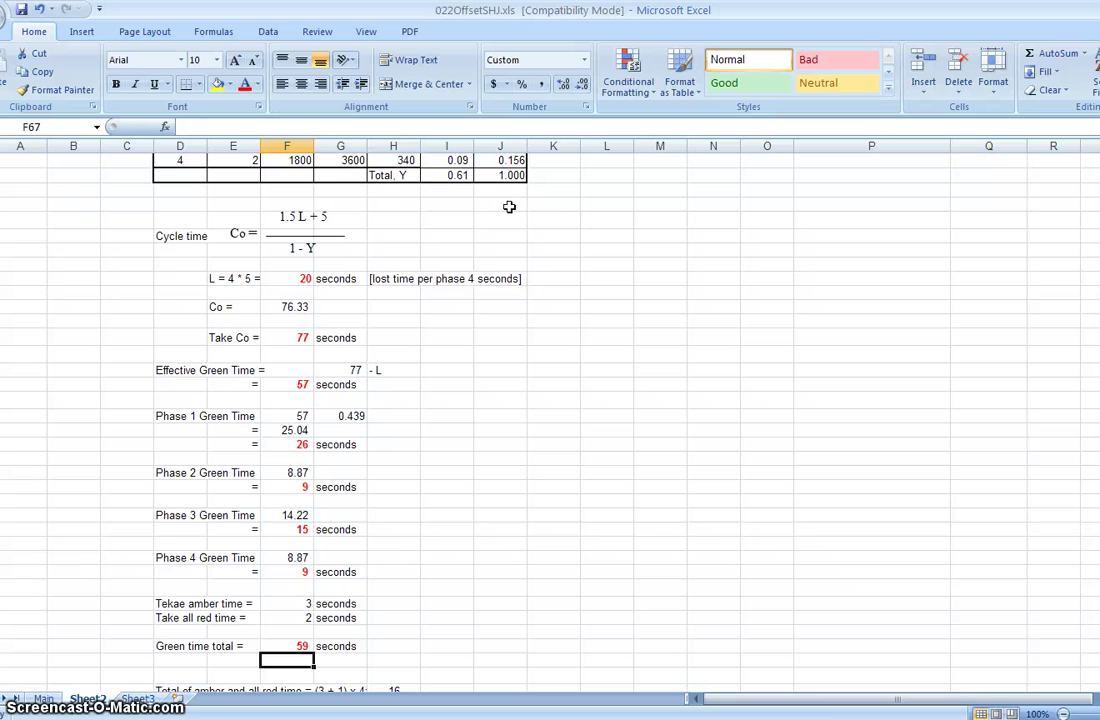
{"action": "key", "text": "Up"}
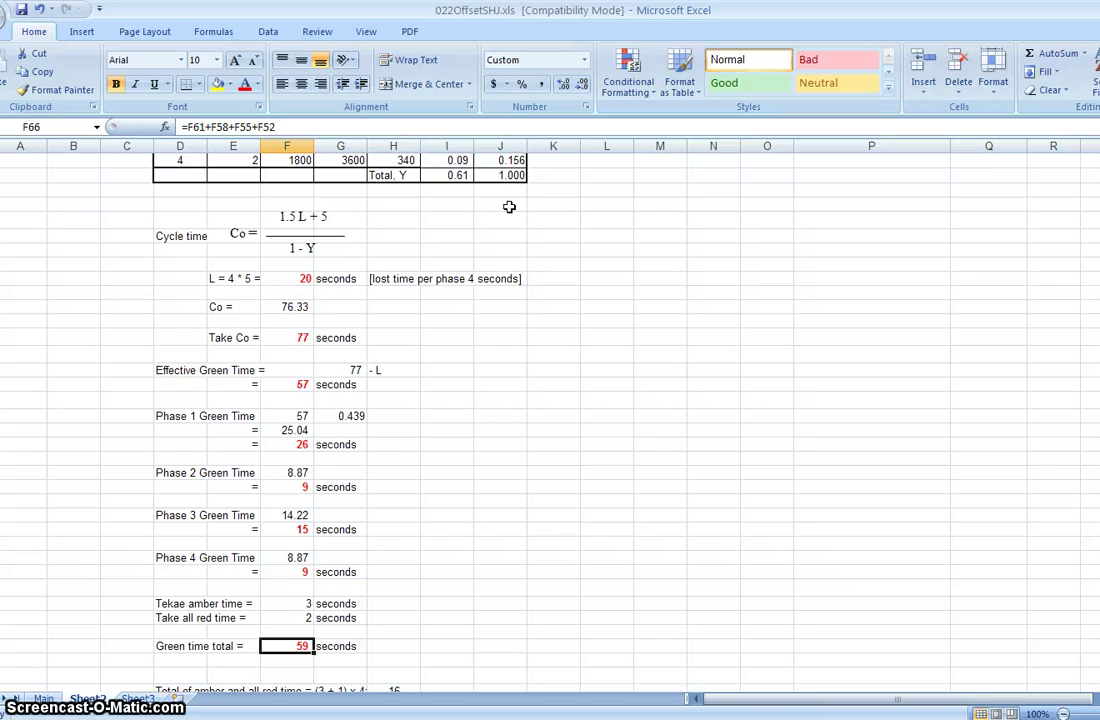
{"action": "type", "text": "="}
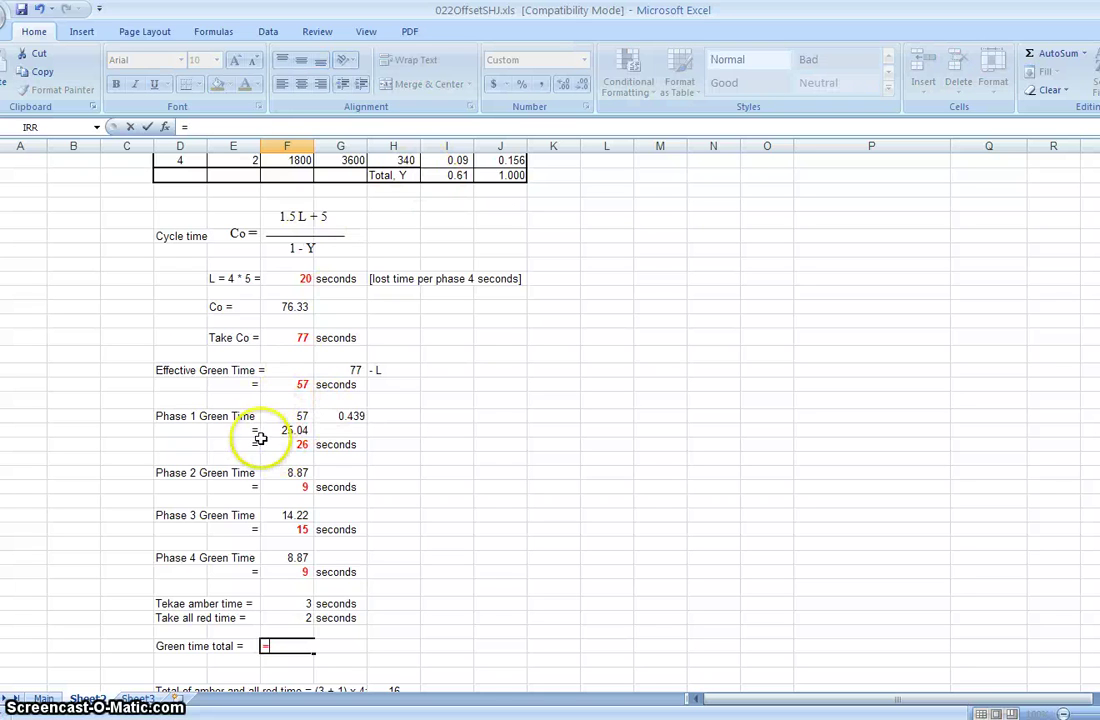
{"action": "left_click", "coordinate": [288, 441]}
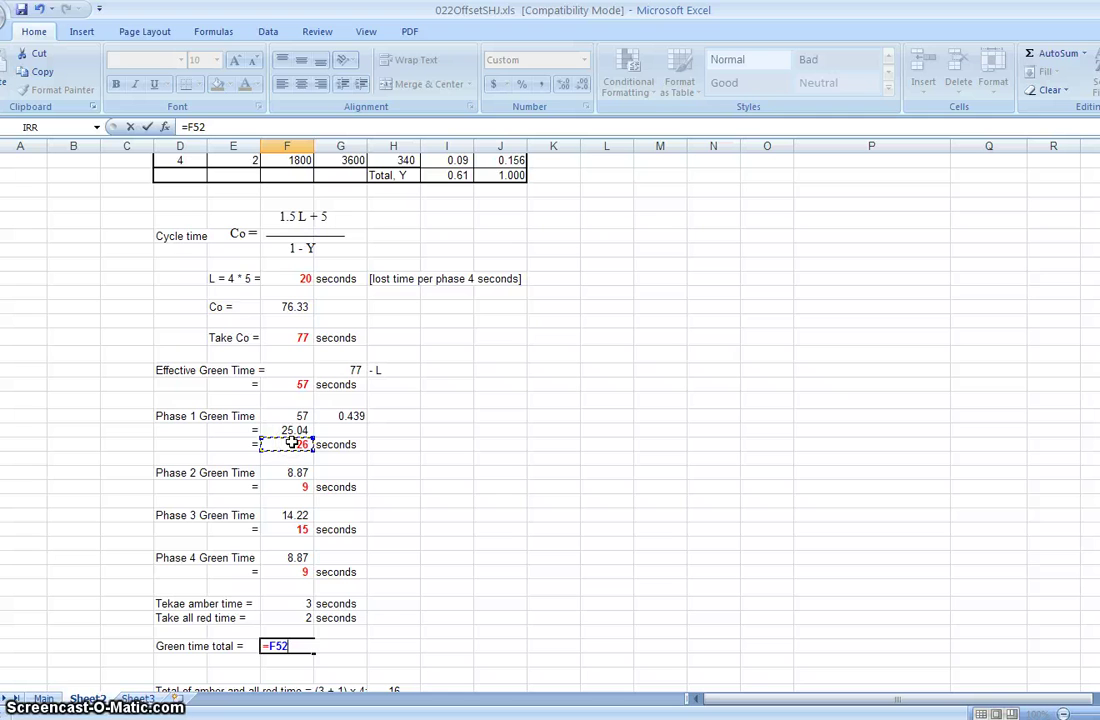
{"action": "type", "text": "+"}
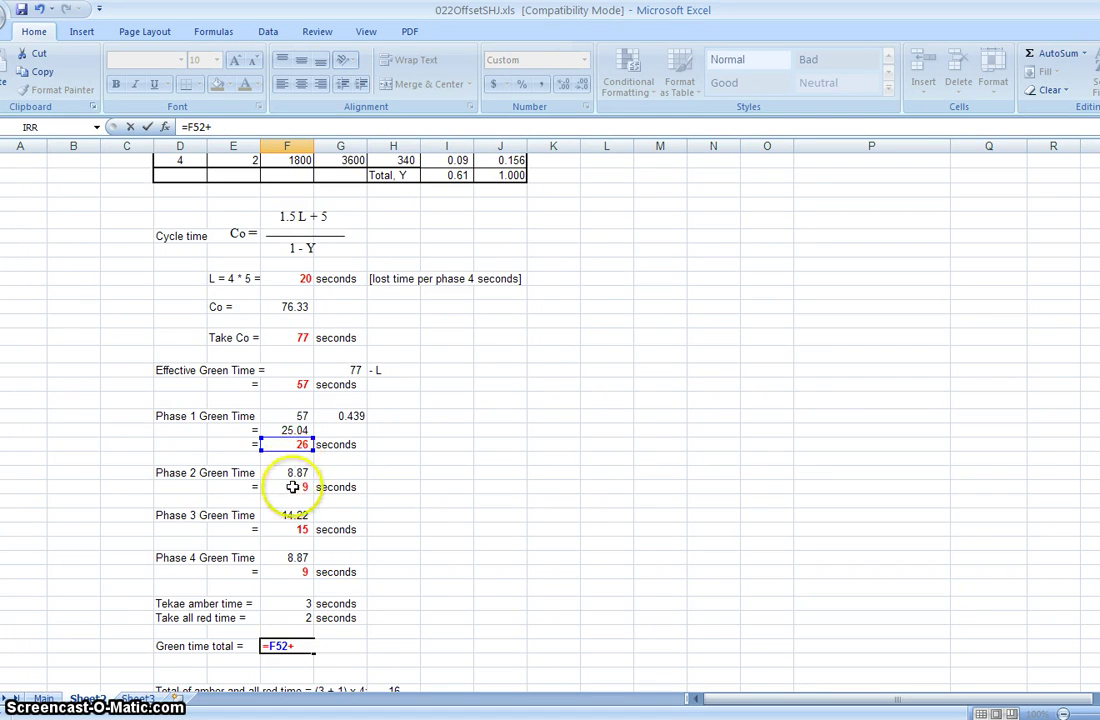
{"action": "left_click", "coordinate": [298, 488]}
{"action": "type", "text": "+"}
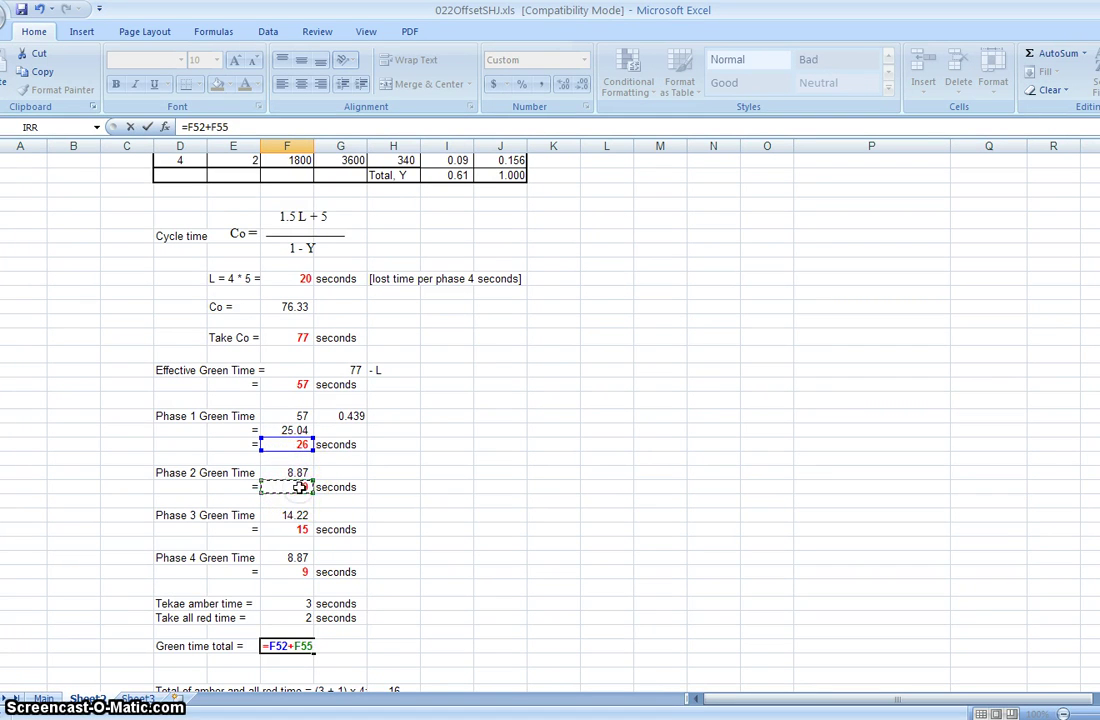
{"action": "left_click", "coordinate": [288, 529]}
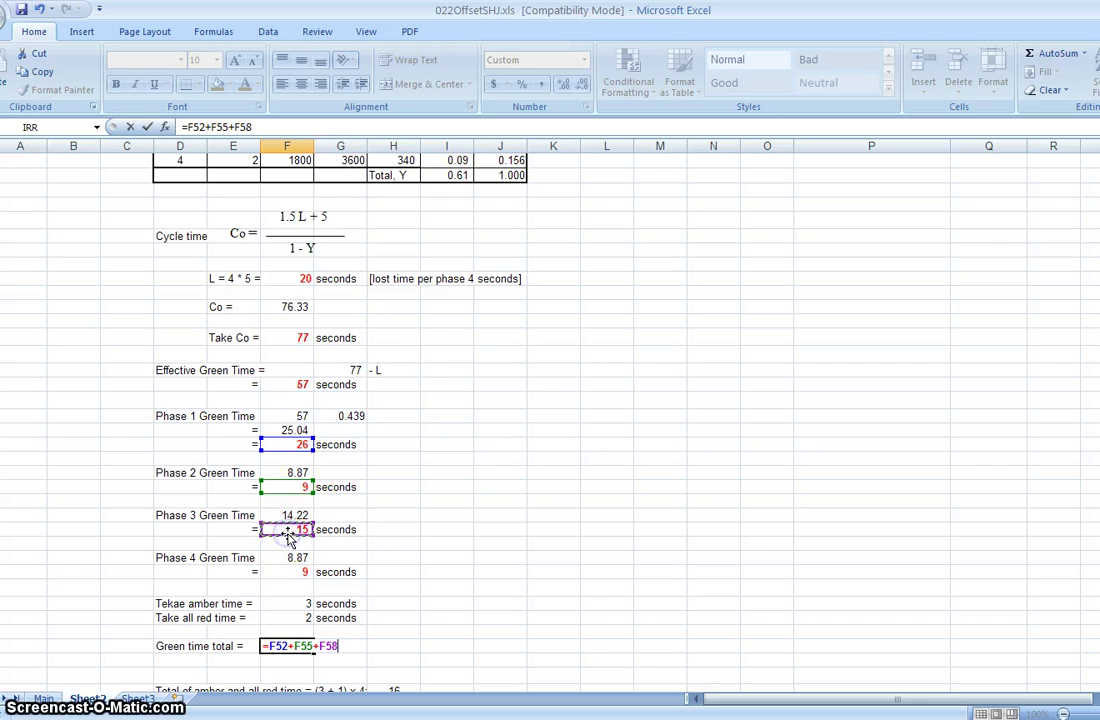
{"action": "type", "text": "+"}
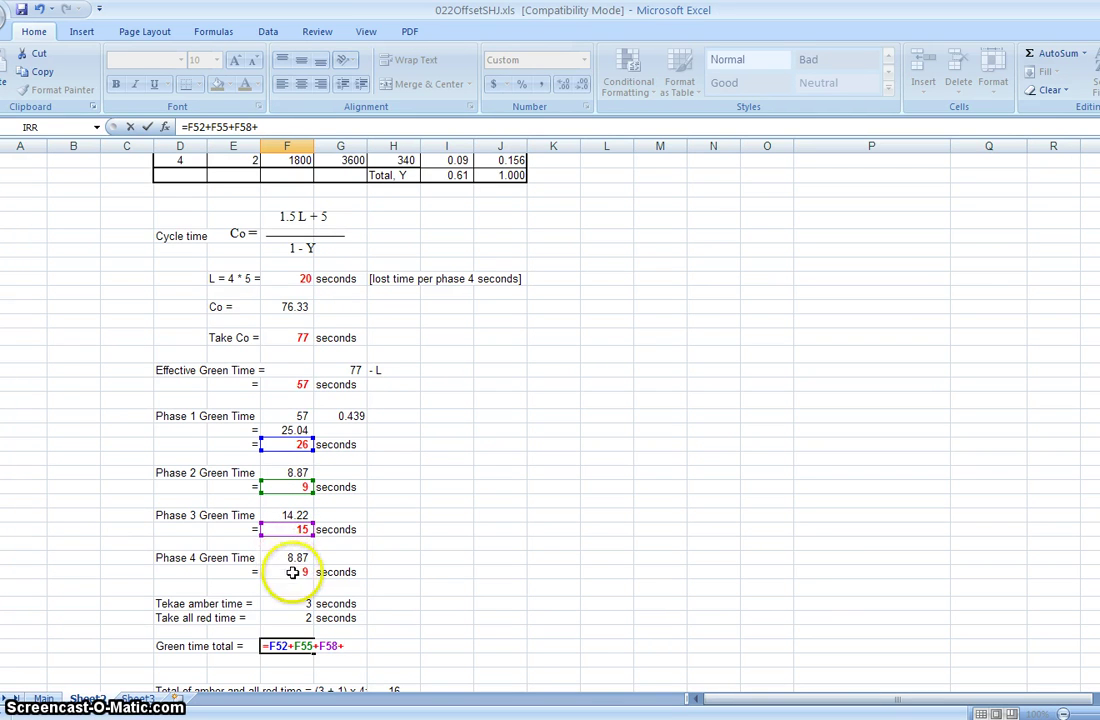
{"action": "left_click", "coordinate": [292, 572]}
{"action": "key", "text": "Return"}
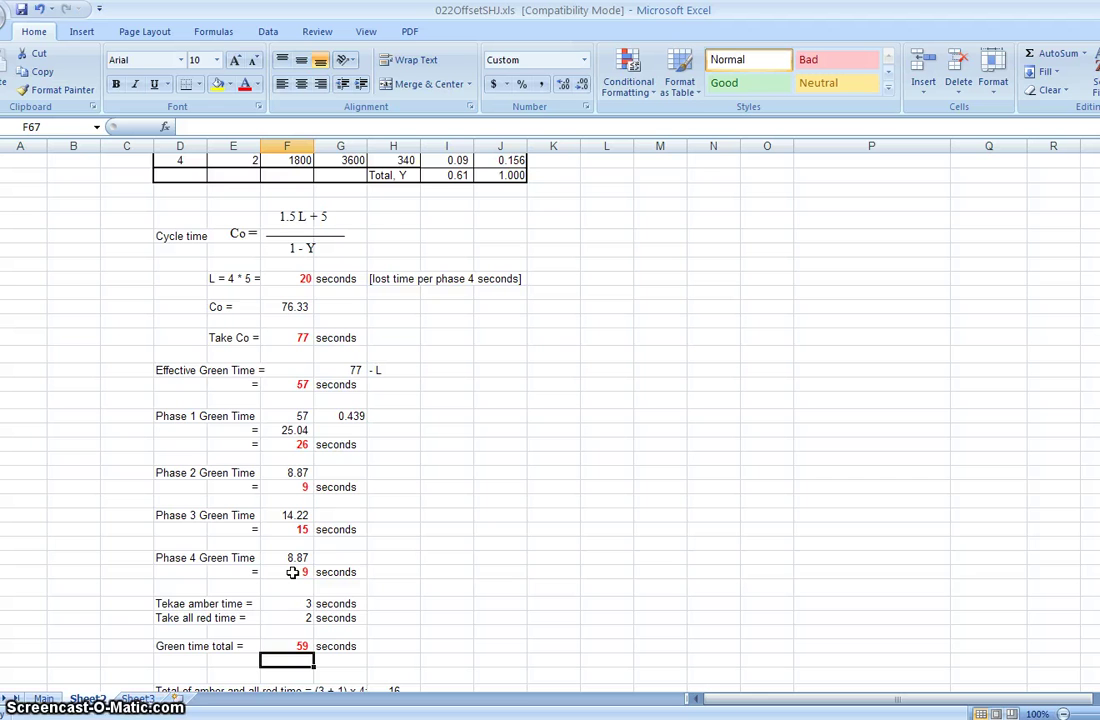
Enter the expression 4*(2*3) in G69, beside the Total of amber and all red time label.
{"action": "key", "text": "Down"}
{"action": "key", "text": "Down"}
{"action": "key", "text": "Down"}
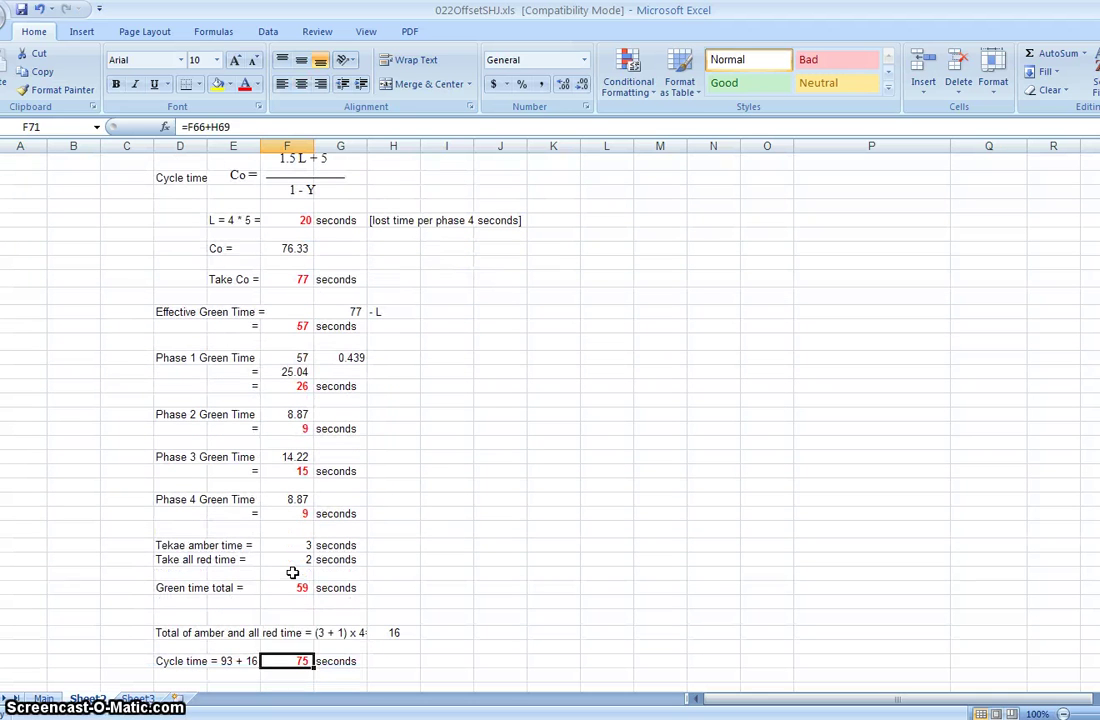
{"action": "key", "text": "Up"}
{"action": "key", "text": "Up"}
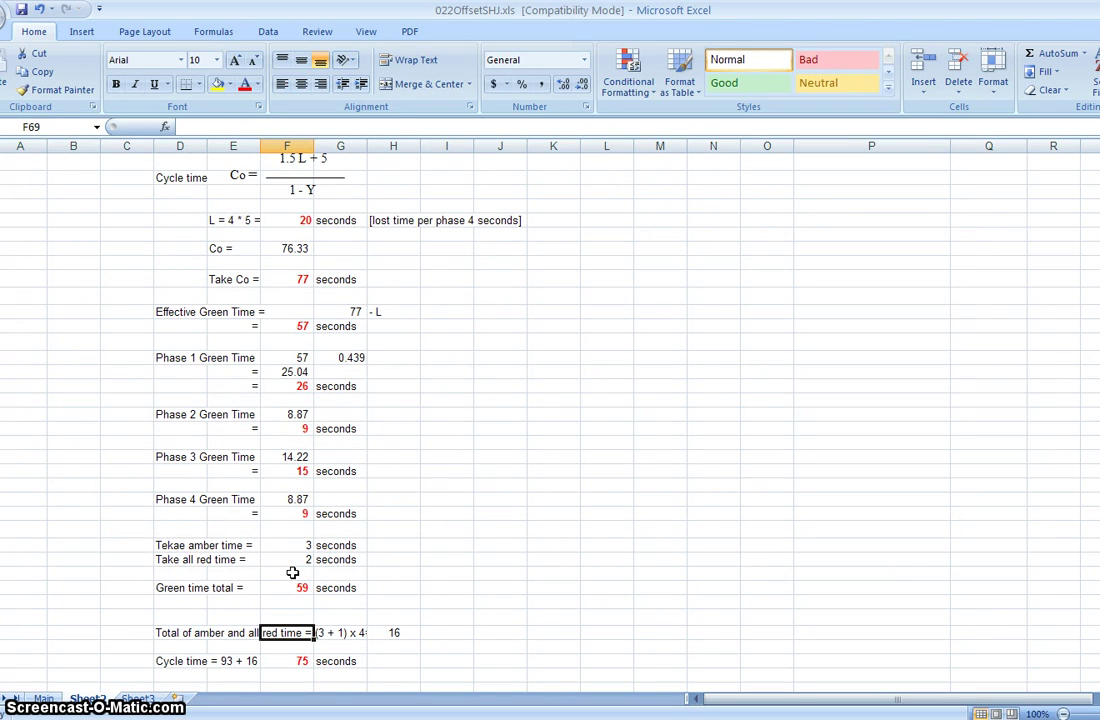
{"action": "key", "text": "Left"}
{"action": "key", "text": "Left"}
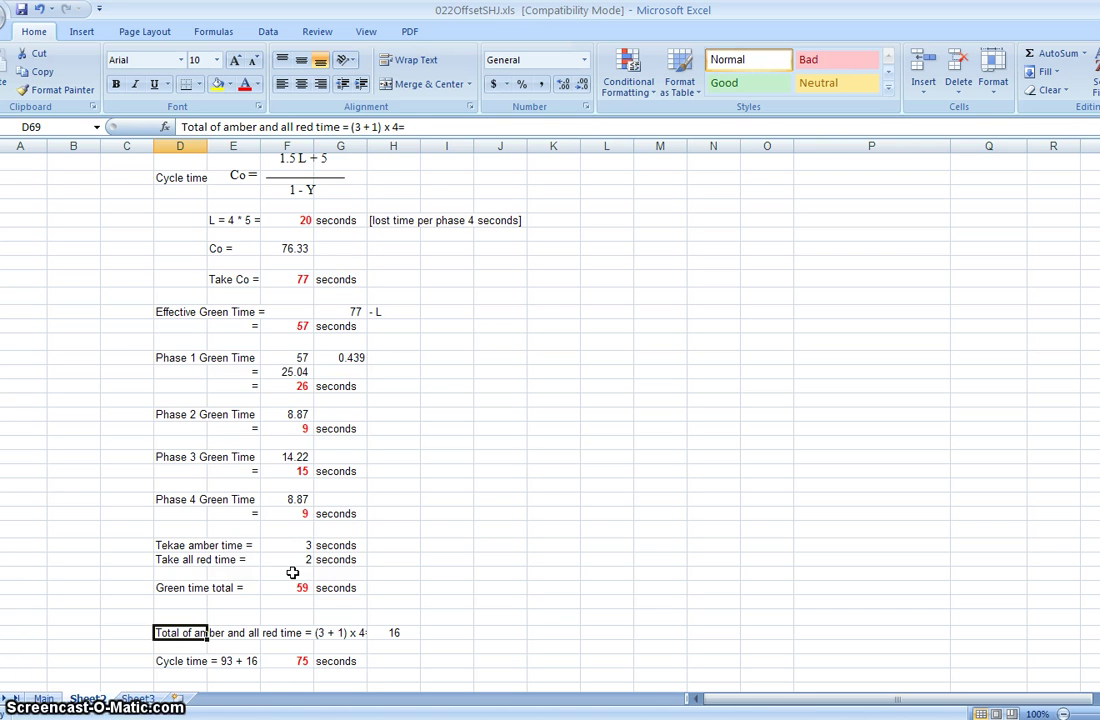
{"action": "key", "text": "Right"}
{"action": "key", "text": "Right"}
{"action": "key", "text": "Right"}
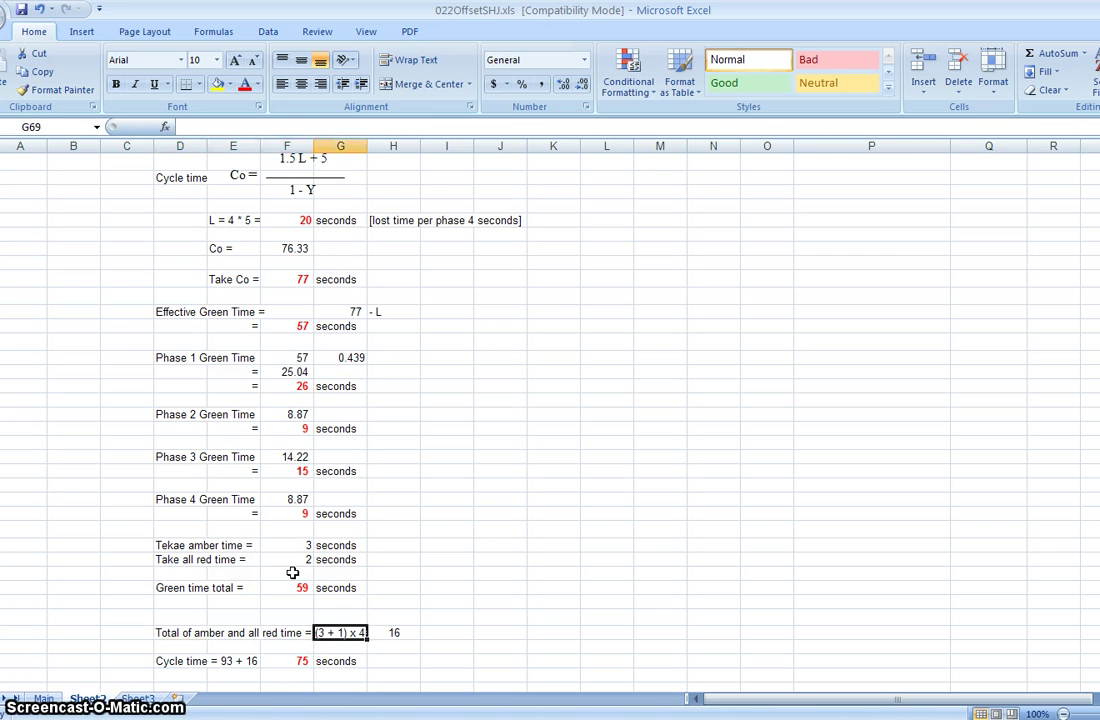
{"action": "key", "text": "F2"}
{"action": "key", "text": "ctrl+v"}
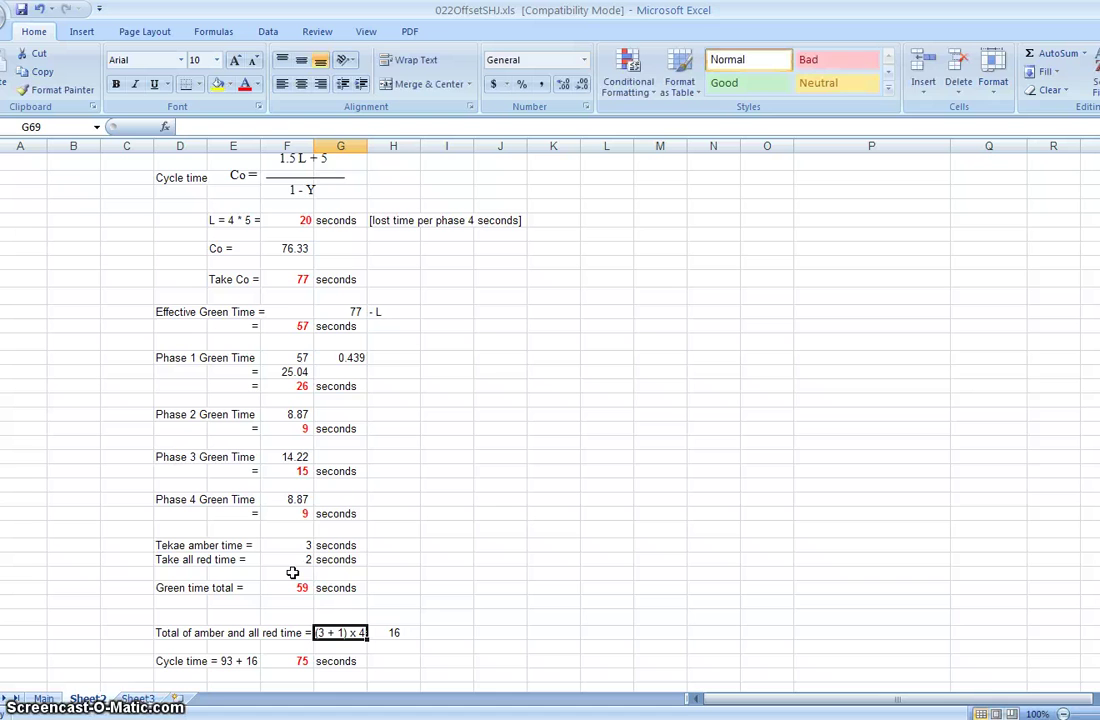
{"action": "key", "text": "BackSpace"}
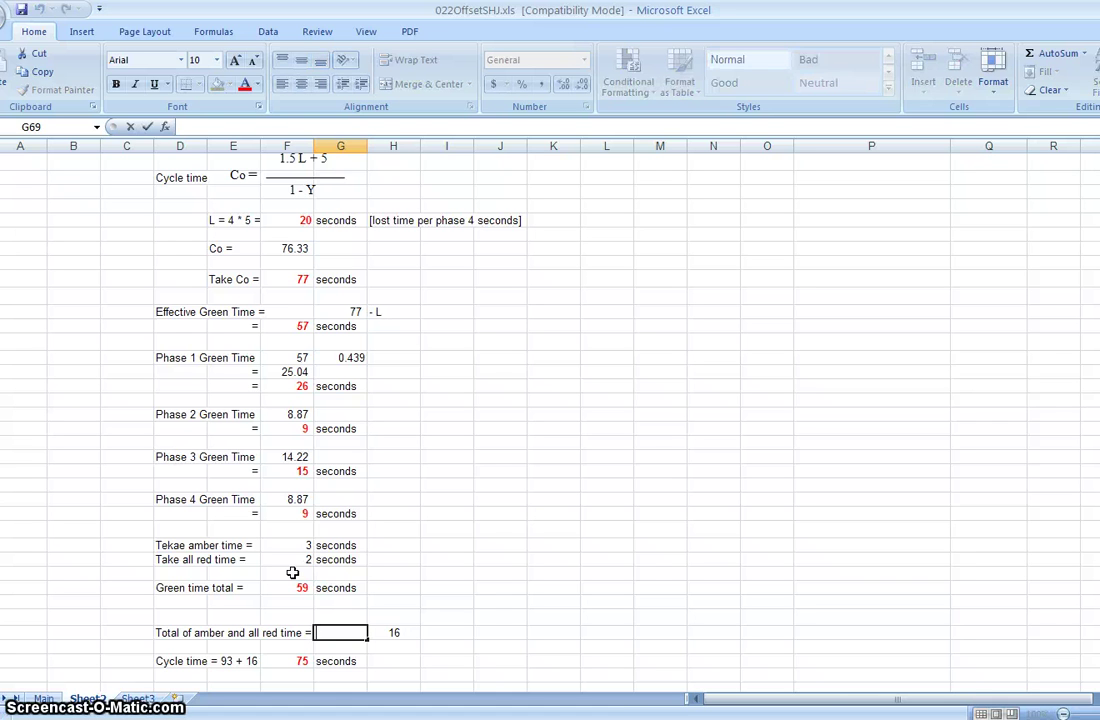
{"action": "key", "text": "Escape"}
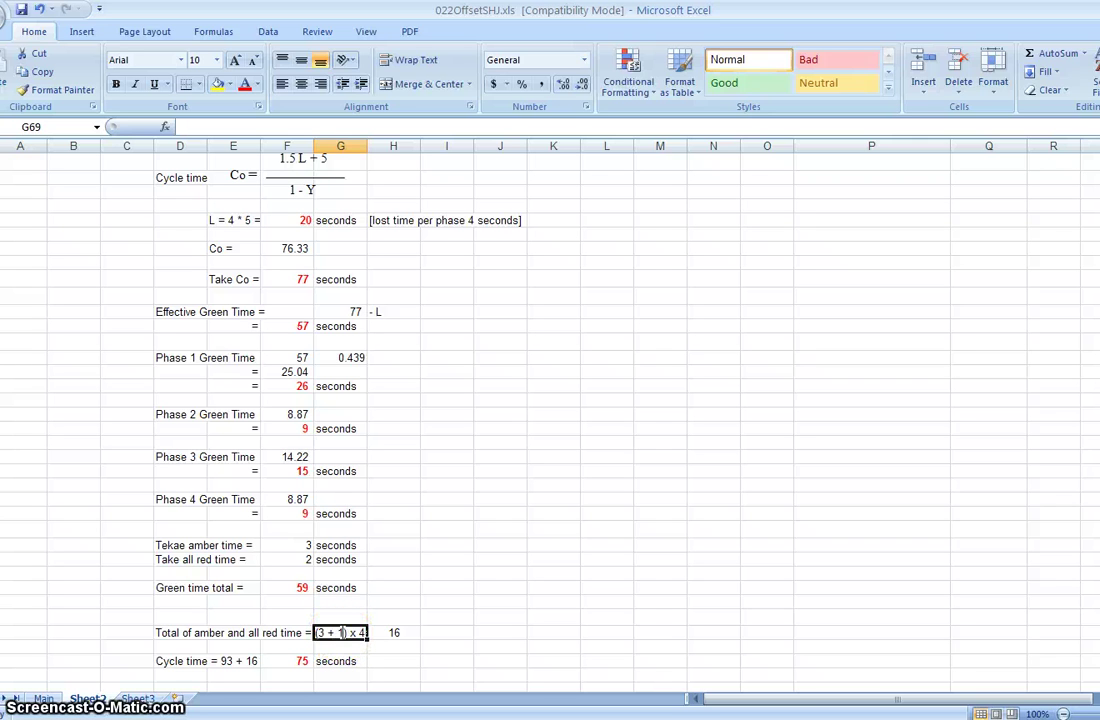
{"action": "key", "text": "BackSpace"}
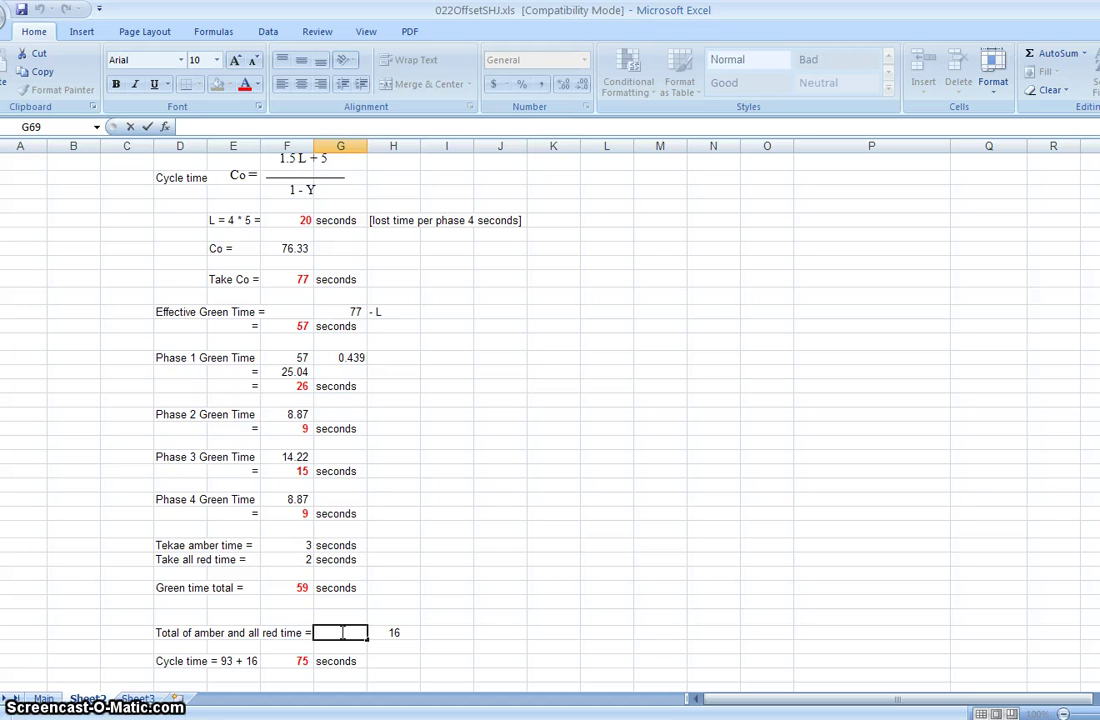
{"action": "type", "text": "4*(2*3"}
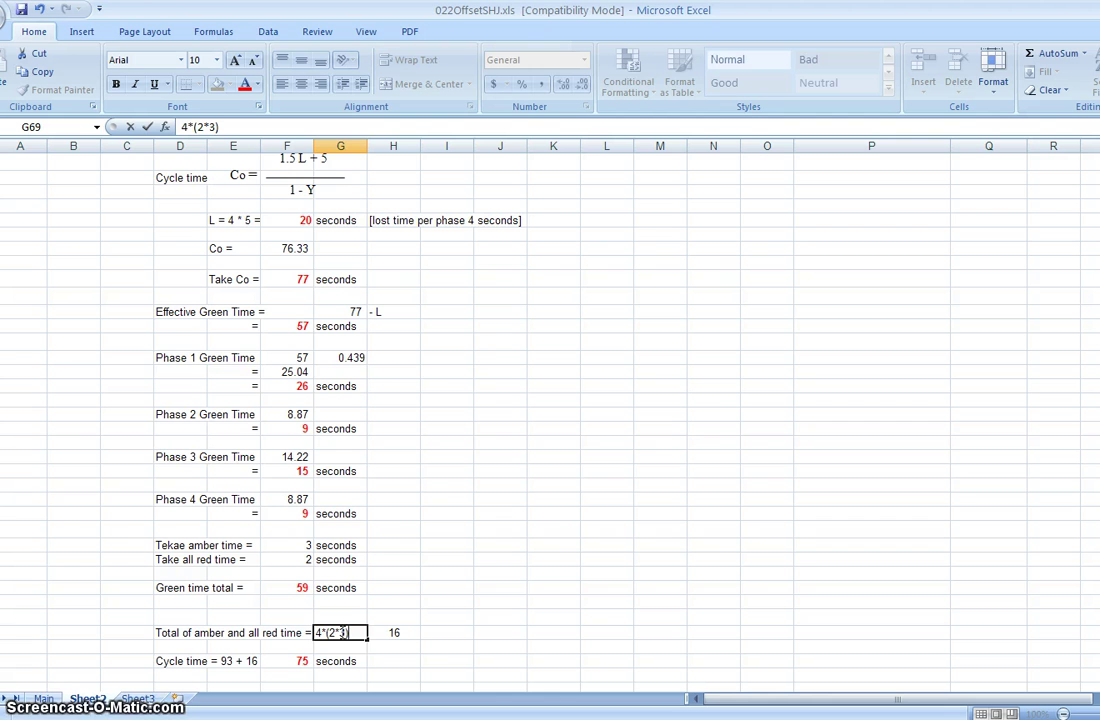
{"action": "key", "text": "Return"}
Set the total of amber and all red time in H69 to 20.
{"action": "left_click", "coordinate": [341, 632]}
{"action": "key", "text": "Right"}
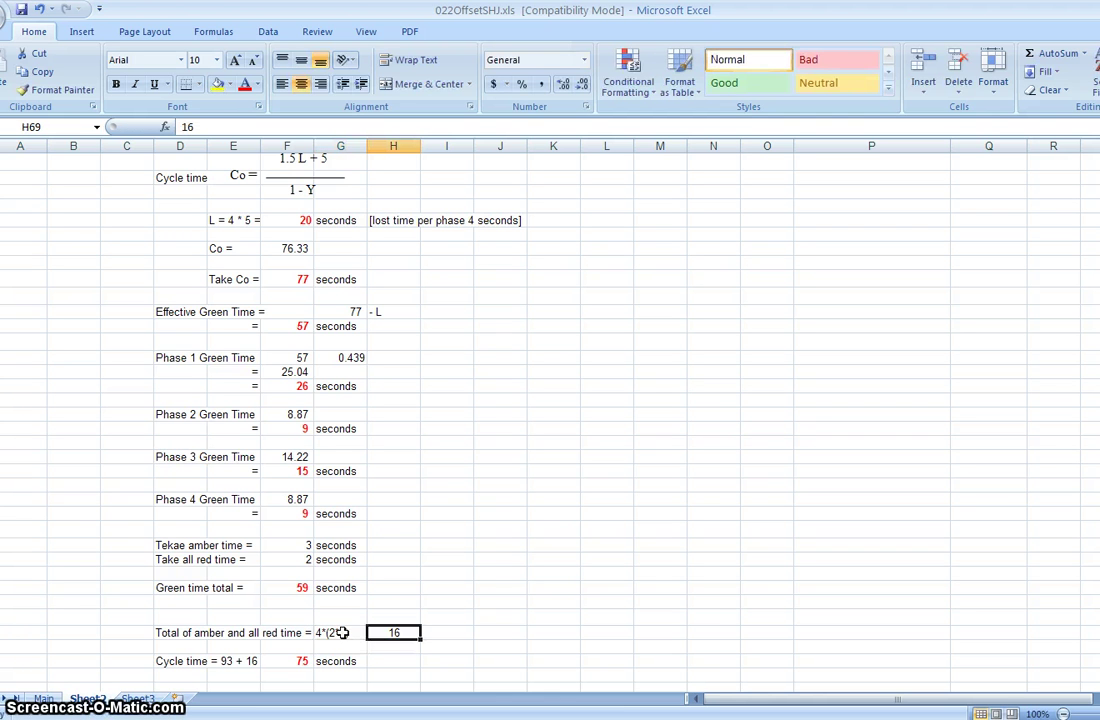
{"action": "type", "text": "20"}
{"action": "key", "text": "Return"}
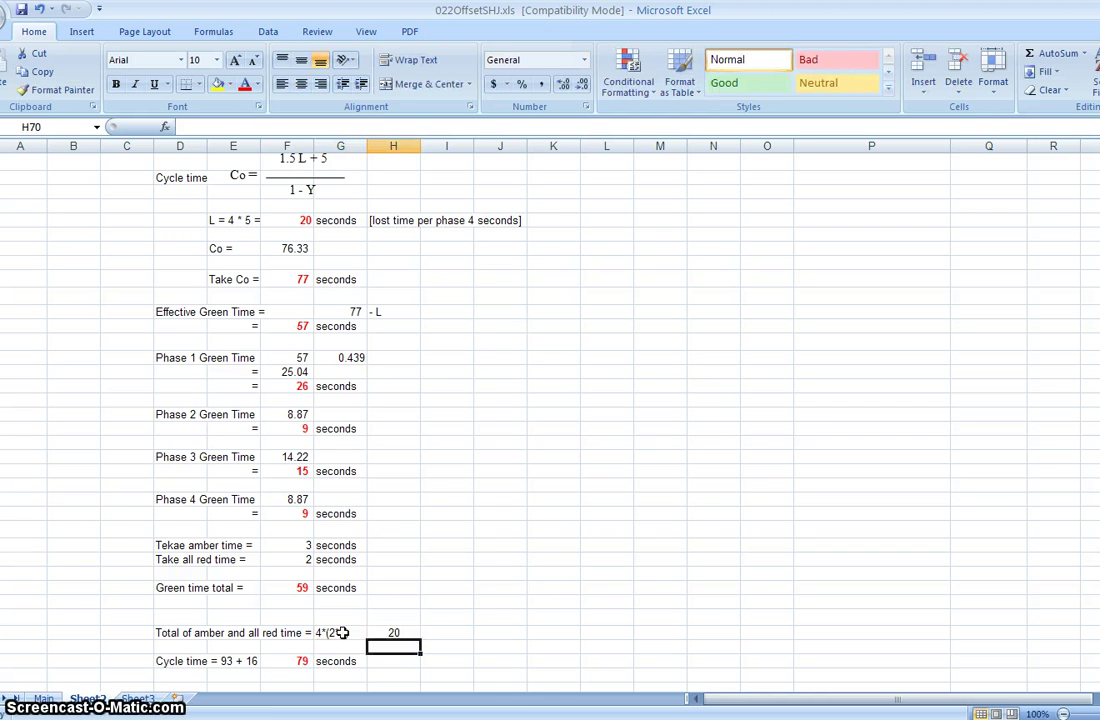
Edit the cycle time label in D71 to read Cycle time = 59 + 20 =.
{"action": "key", "text": "Left"}
{"action": "key", "text": "Left"}
{"action": "key", "text": "Down"}
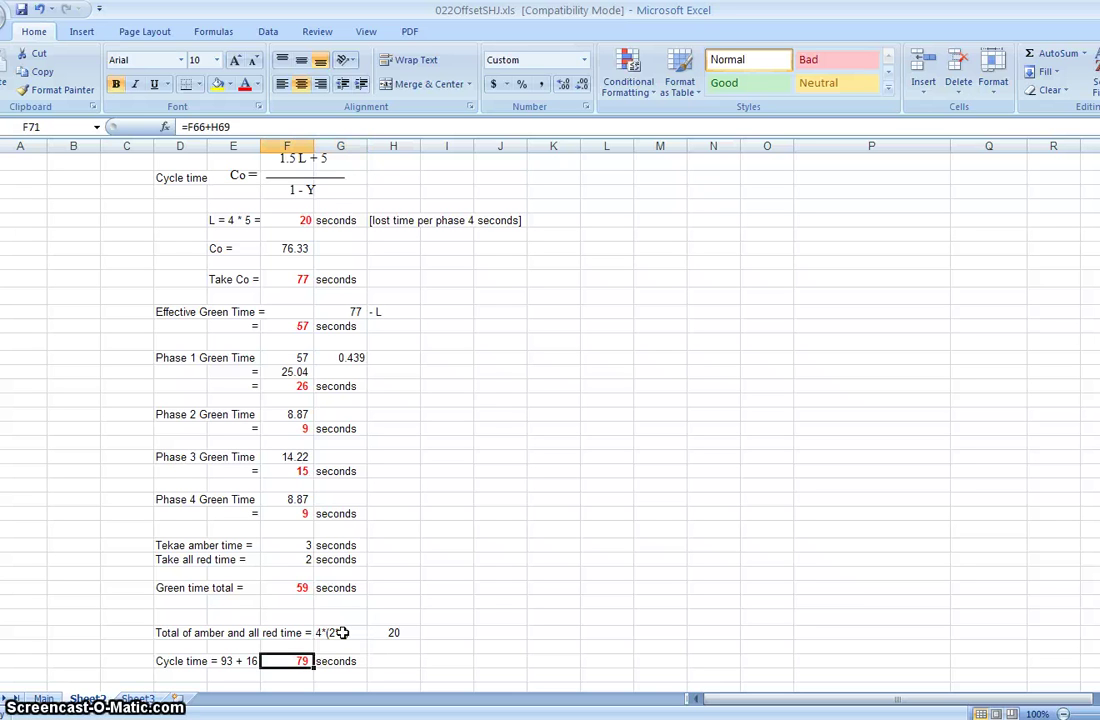
{"action": "key", "text": "Left"}
{"action": "key", "text": "Left"}
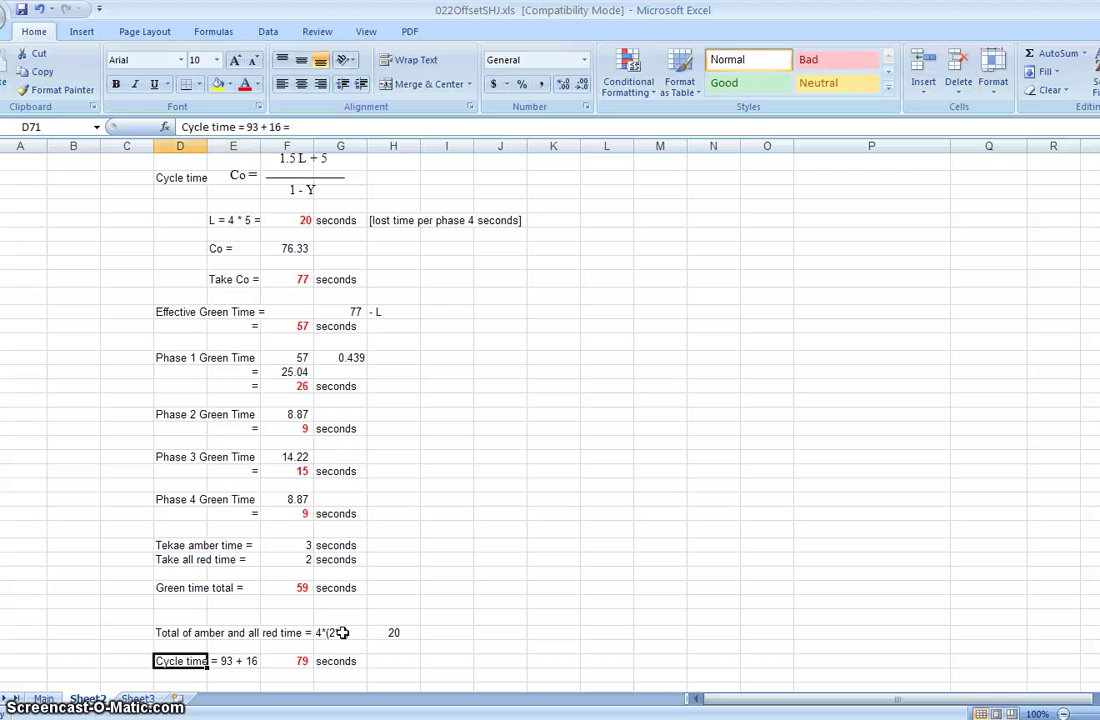
{"action": "key", "text": "F2"}
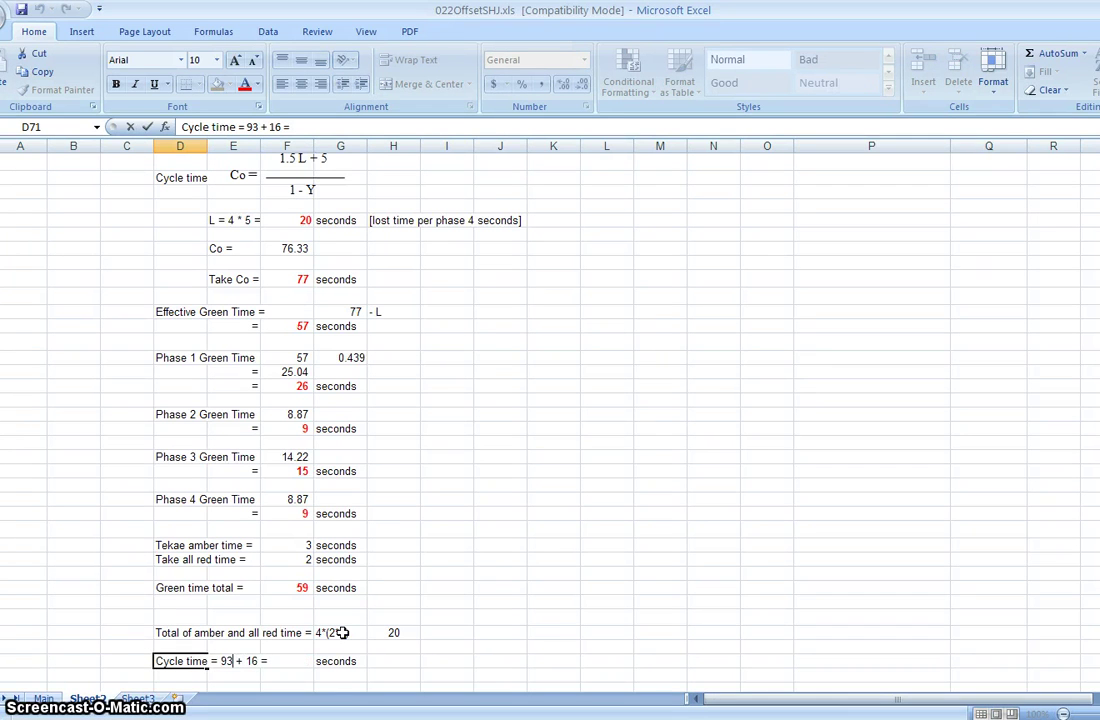
{"action": "type", "text": "59"}
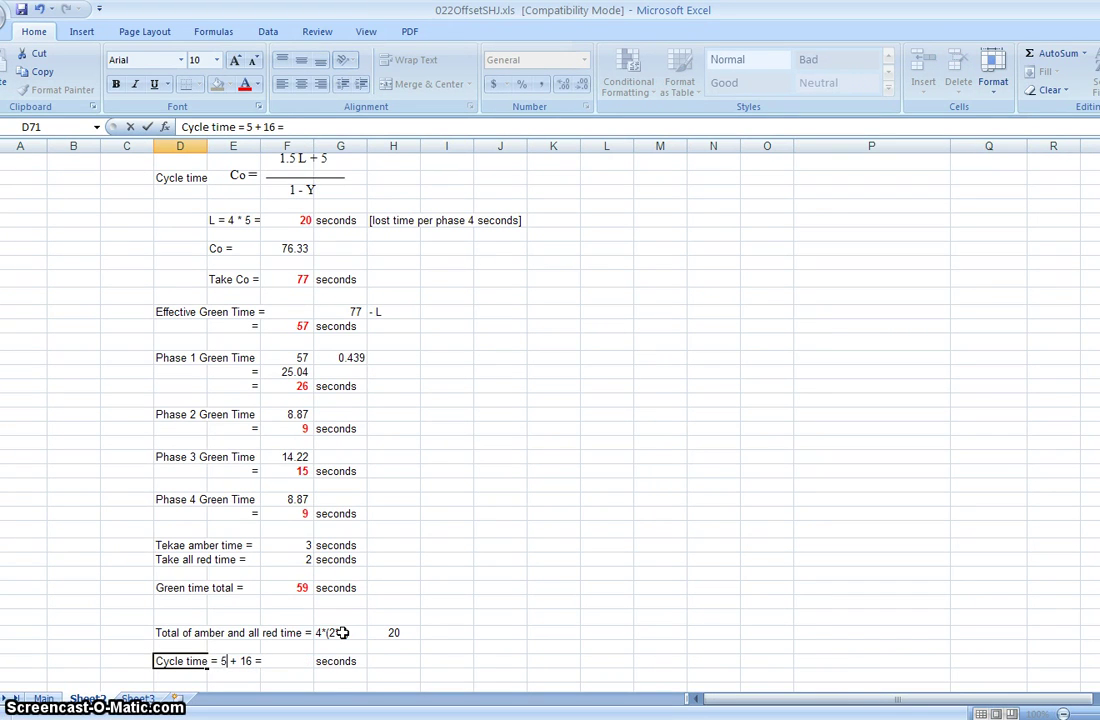
{"action": "key", "text": "Right"}
{"action": "key", "text": "Right"}
{"action": "key", "text": "Right"}
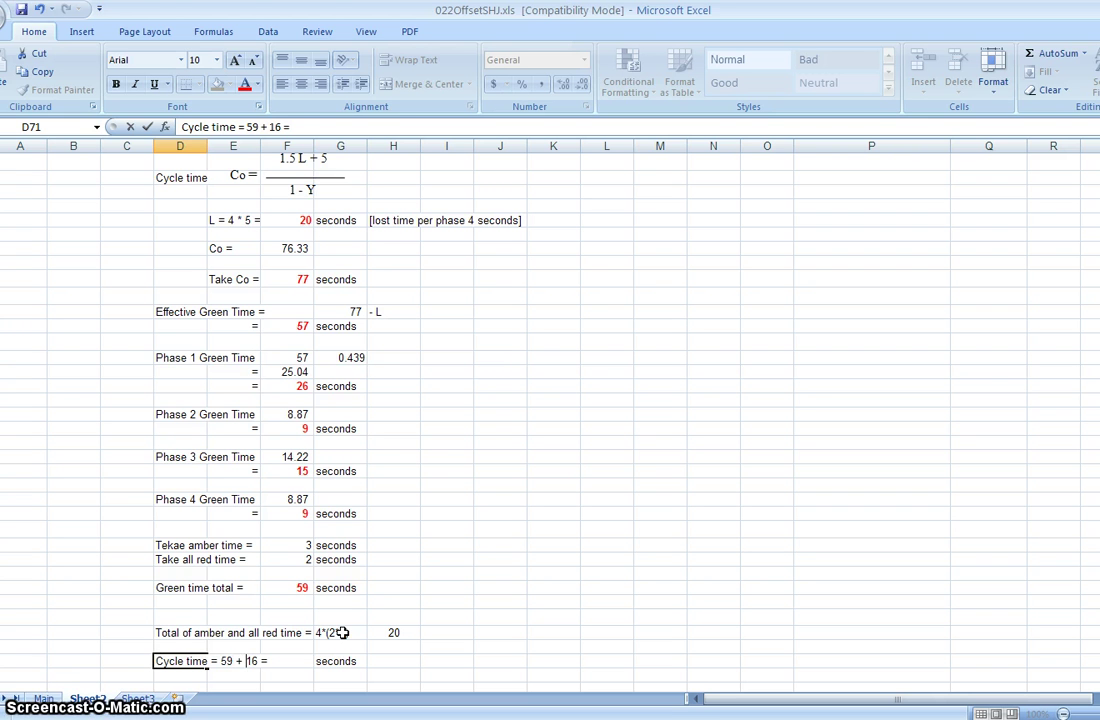
{"action": "type", "text": "20"}
{"action": "key", "text": "Return"}
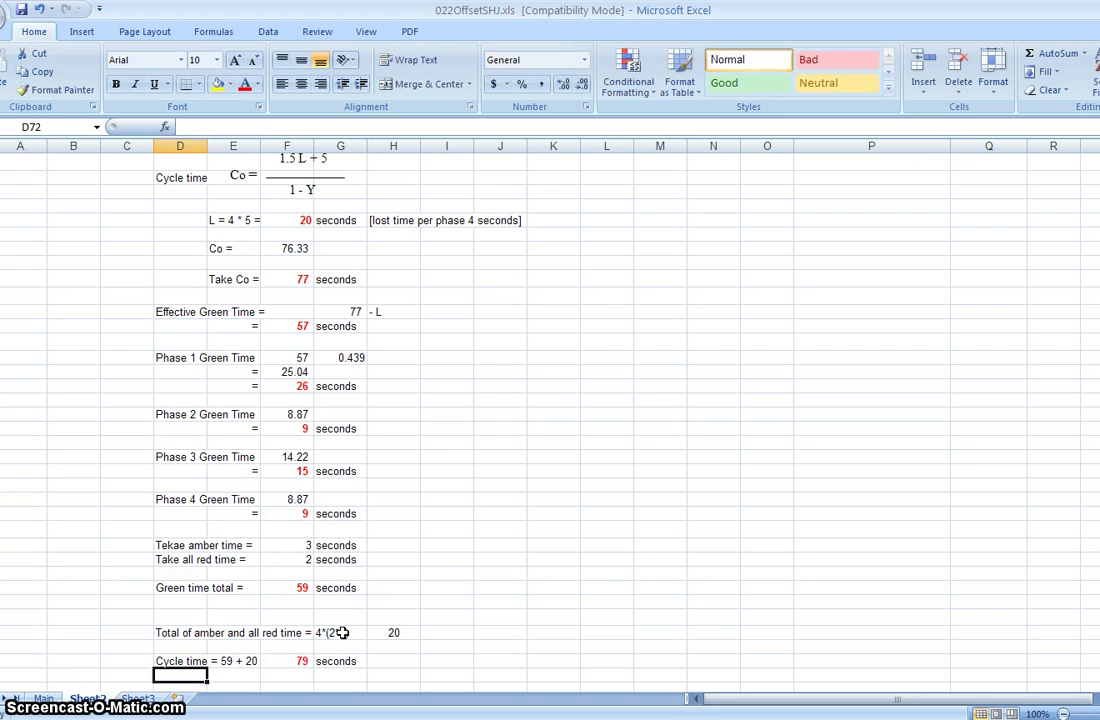
{"action": "key", "text": "Down"}
{"action": "key", "text": "Down"}
{"action": "key", "text": "Down"}
{"action": "key", "text": "Down"}
{"action": "key", "text": "Down"}
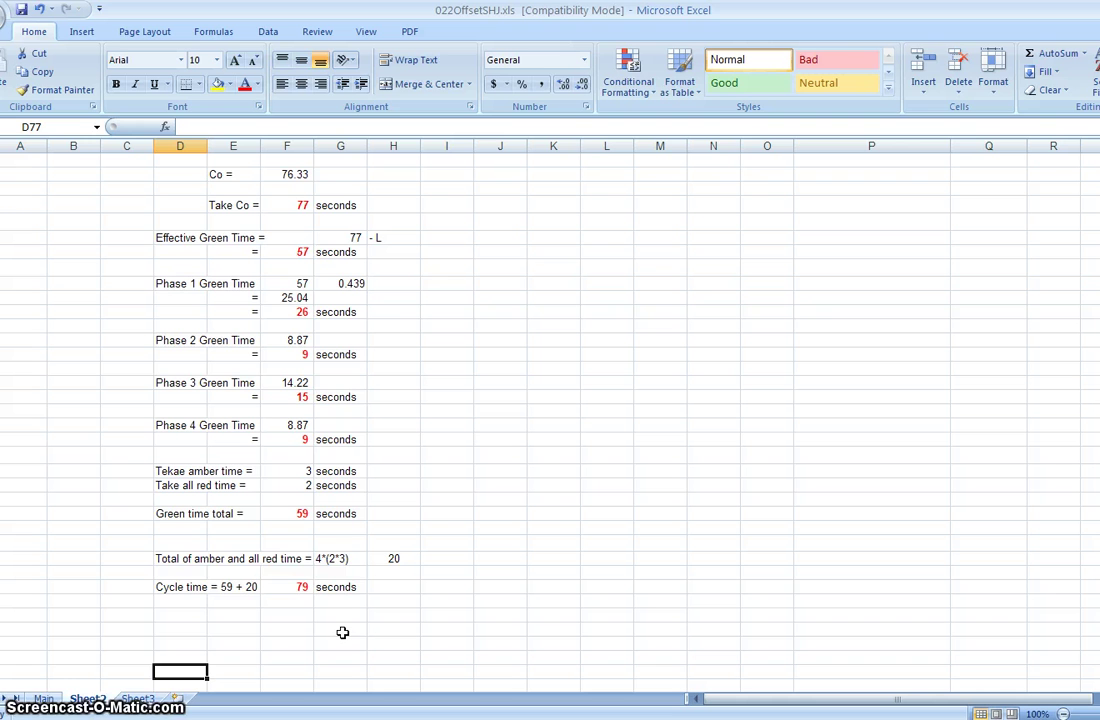
{"action": "key", "text": "Up"}
{"action": "key", "text": "Up"}
{"action": "key", "text": "Up"}
{"action": "key", "text": "Up"}
{"action": "key", "text": "Up"}
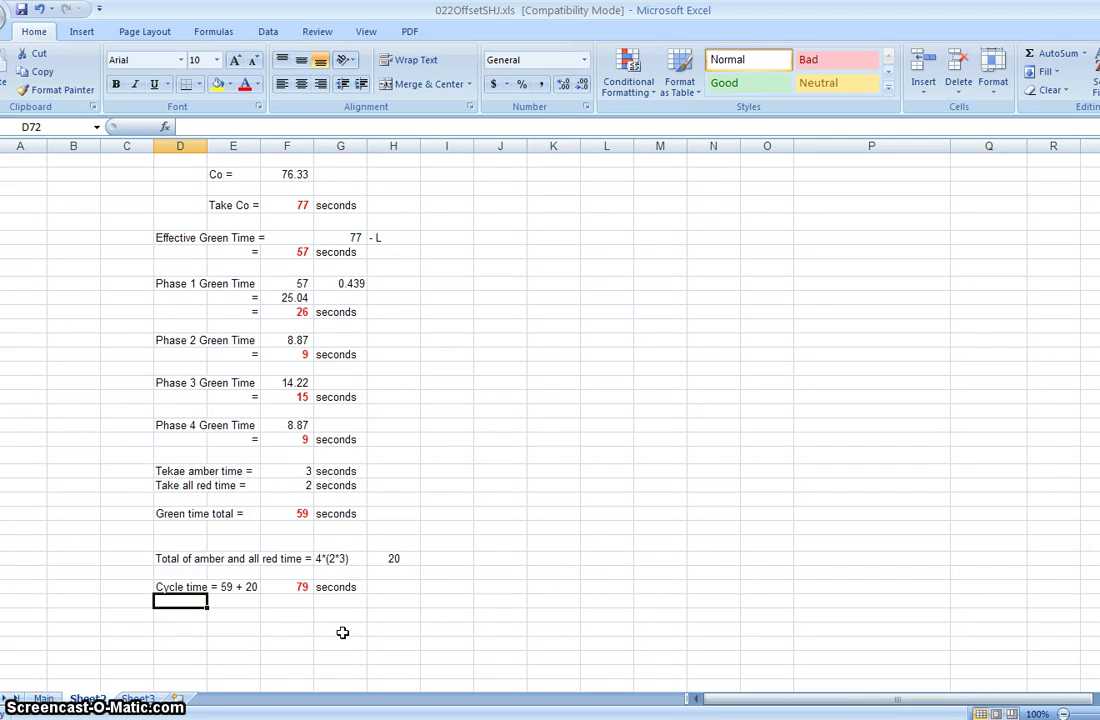
Copy the I-1 phase table together with its I-1 label and paste it beside the original, starting at L29.
{"action": "key", "text": "Page_Up"}
{"action": "key", "text": "Page_Up"}
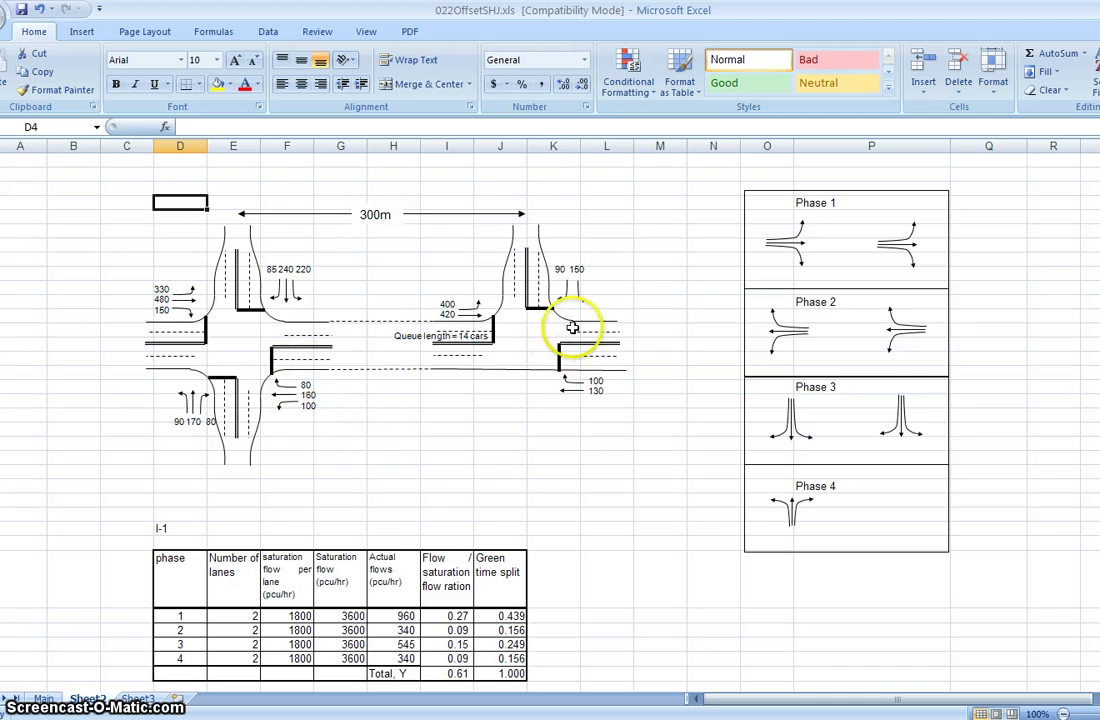
{"action": "scroll", "coordinate": [445, 508], "scroll_direction": "down", "scroll_amount": 3}
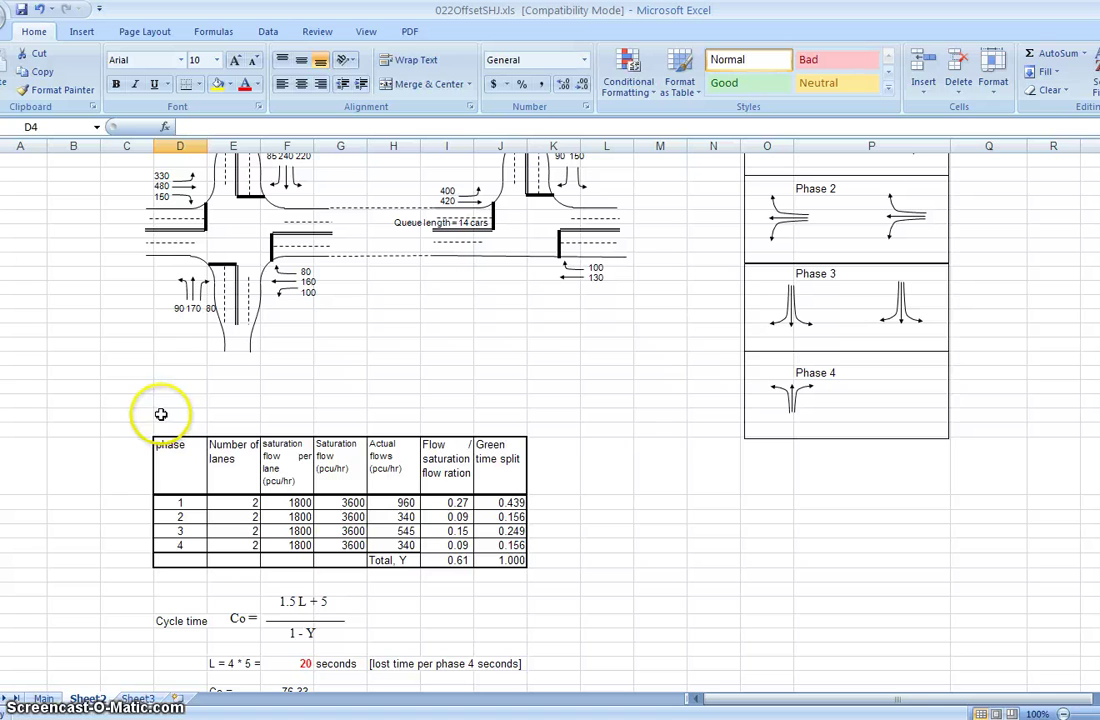
{"action": "left_click_drag", "start_coordinate": [160, 414], "coordinate": [511, 559]}
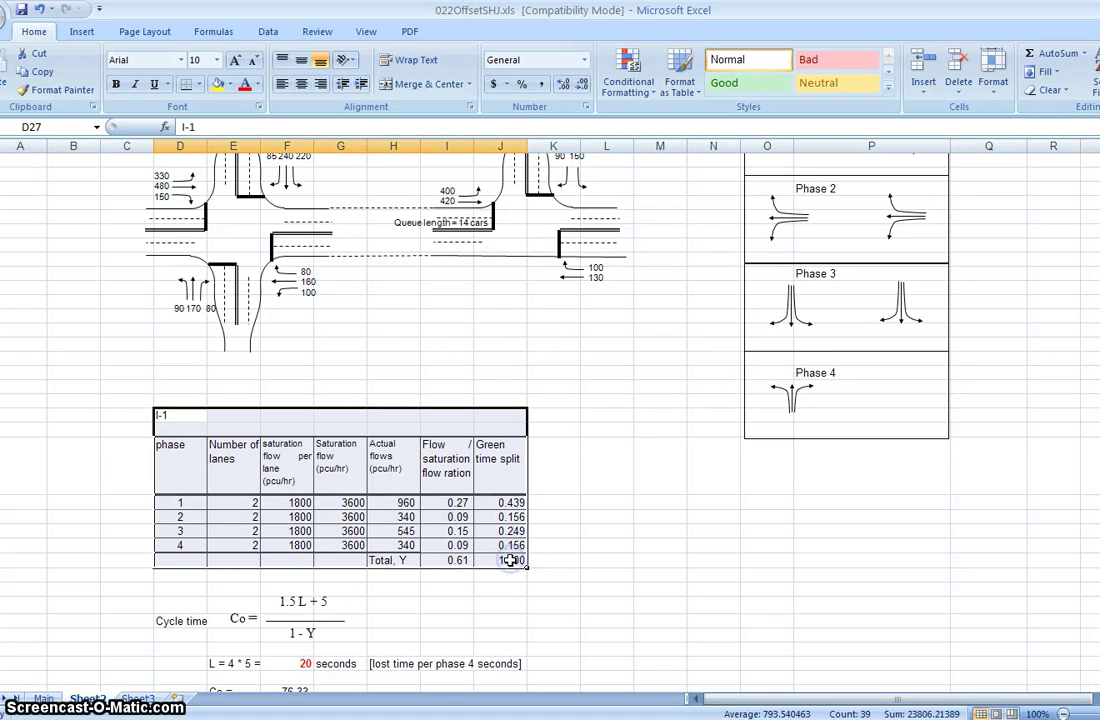
{"action": "key", "text": "ctrl+c"}
{"action": "key", "text": "Down"}
{"action": "key", "text": "Right"}
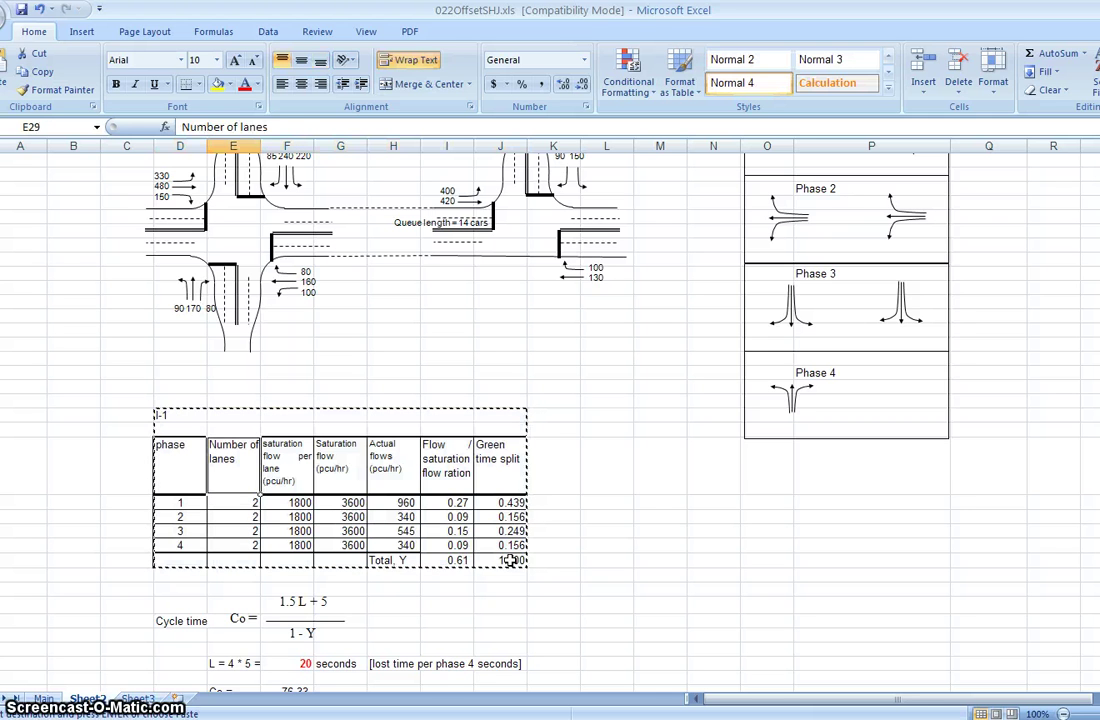
{"action": "key", "text": "Right"}
{"action": "key", "text": "Right"}
{"action": "key", "text": "Right"}
{"action": "key", "text": "Right"}
{"action": "key", "text": "Right"}
{"action": "key", "text": "Right"}
{"action": "key", "text": "Right"}
{"action": "key", "text": "Right"}
{"action": "key", "text": "Right"}
{"action": "key", "text": "Right"}
{"action": "key", "text": "Left"}
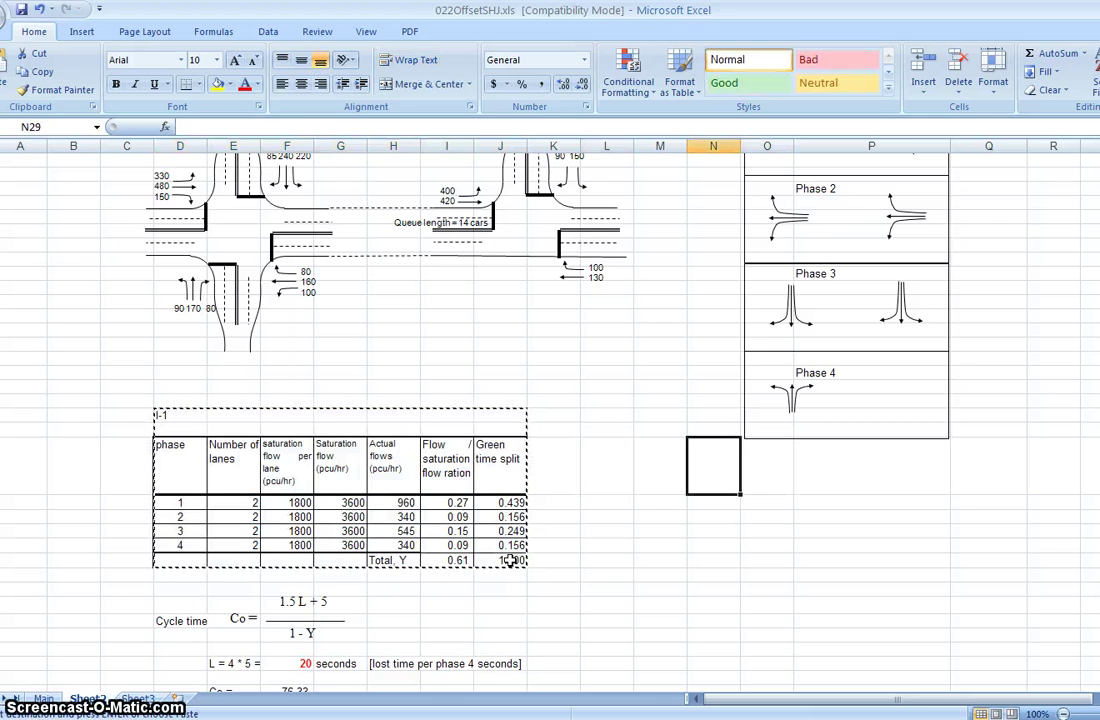
{"action": "key", "text": "Left"}
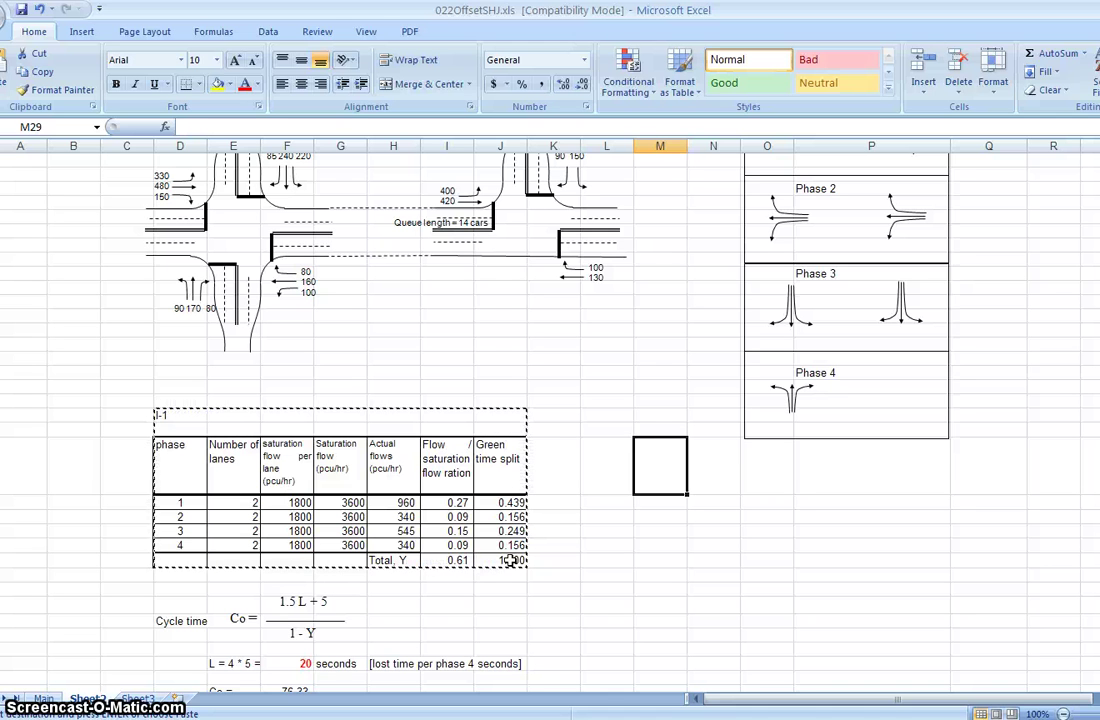
{"action": "key", "text": "Left"}
{"action": "key", "text": "ctrl+v"}
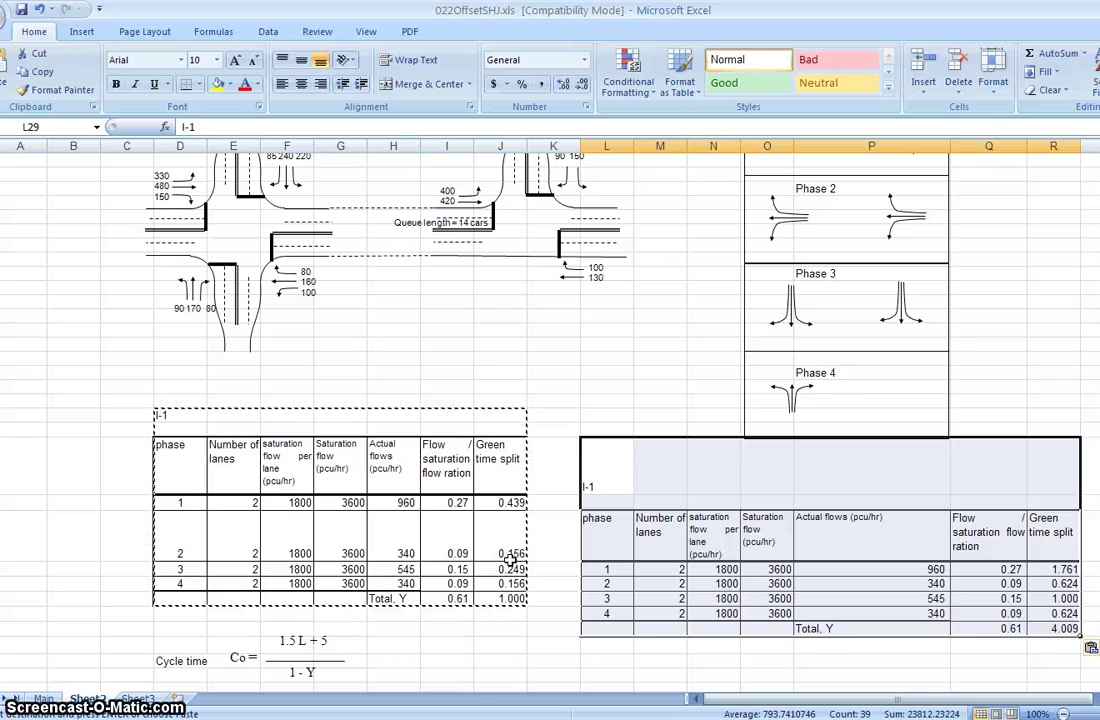
Change the pasted table's label in L29 to I-2.
{"action": "key", "text": "Down"}
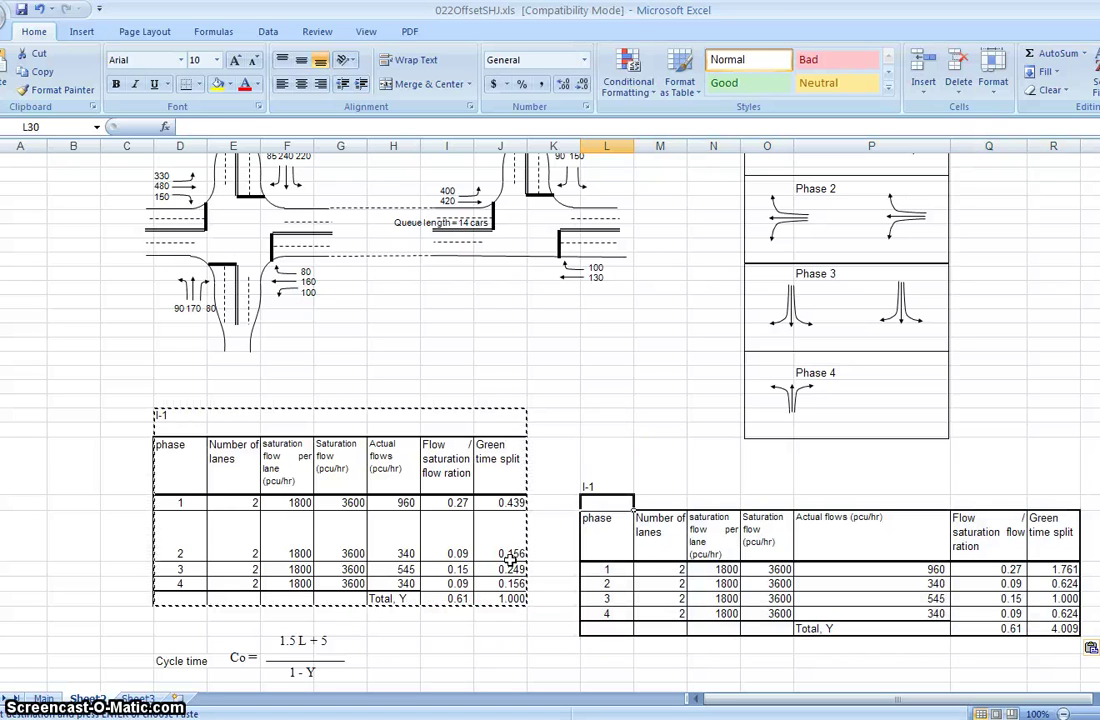
{"action": "key", "text": "Up"}
{"action": "key", "text": "F2"}
{"action": "key", "text": "BackSpace"}
{"action": "type", "text": "2"}
{"action": "key", "text": "Return"}
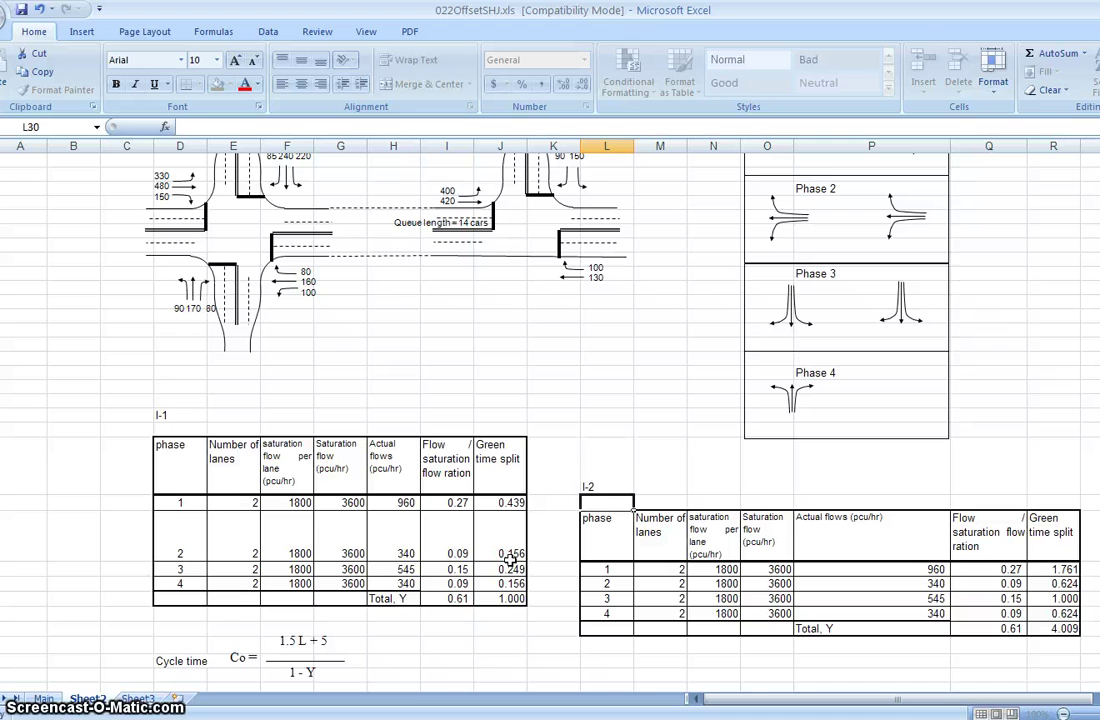
Clear the contents of the entire phase 4 row in the I-2 table.
{"action": "key", "text": "Down"}
{"action": "key", "text": "Down"}
{"action": "key", "text": "Down"}
{"action": "key", "text": "shift+Right"}
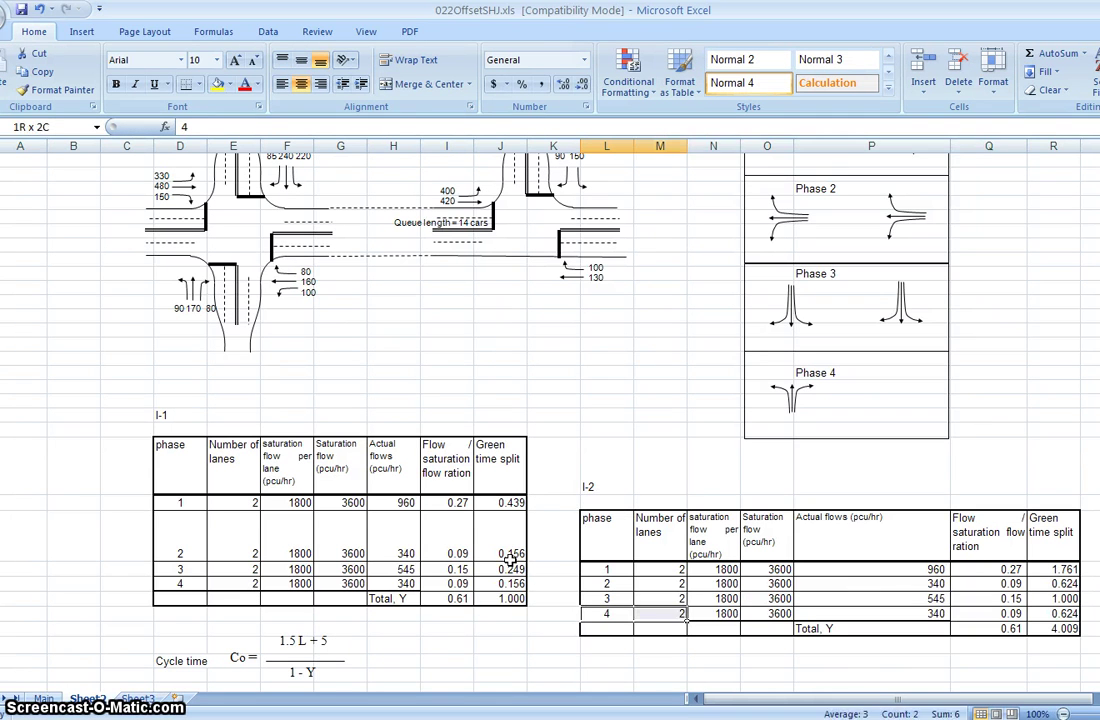
{"action": "key", "text": "shift+Right"}
{"action": "key", "text": "shift+Right"}
{"action": "key", "text": "shift+Right"}
{"action": "key", "text": "shift+Right"}
{"action": "key", "text": "shift+Right"}
{"action": "key", "text": "Delete"}
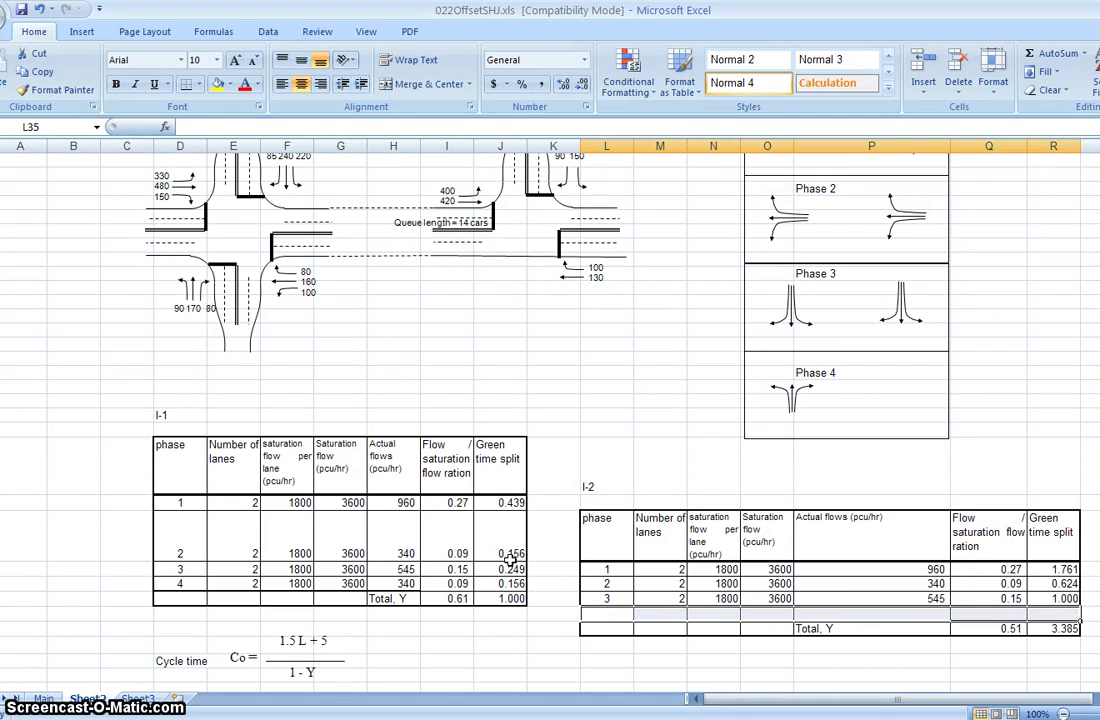
Set the phase 1 actual flow of the I-2 table in P32 to =400+420.
{"action": "key", "text": "Up"}
{"action": "key", "text": "Up"}
{"action": "key", "text": "Up"}
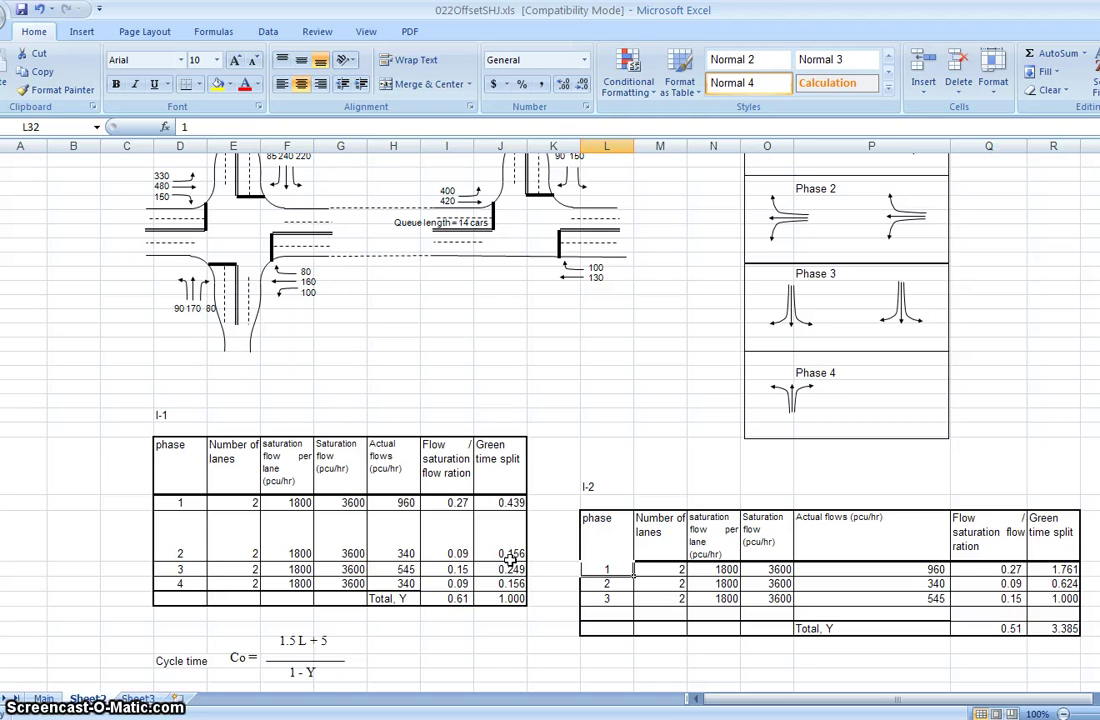
{"action": "scroll", "coordinate": [479, 560], "scroll_direction": "up", "scroll_amount": 1}
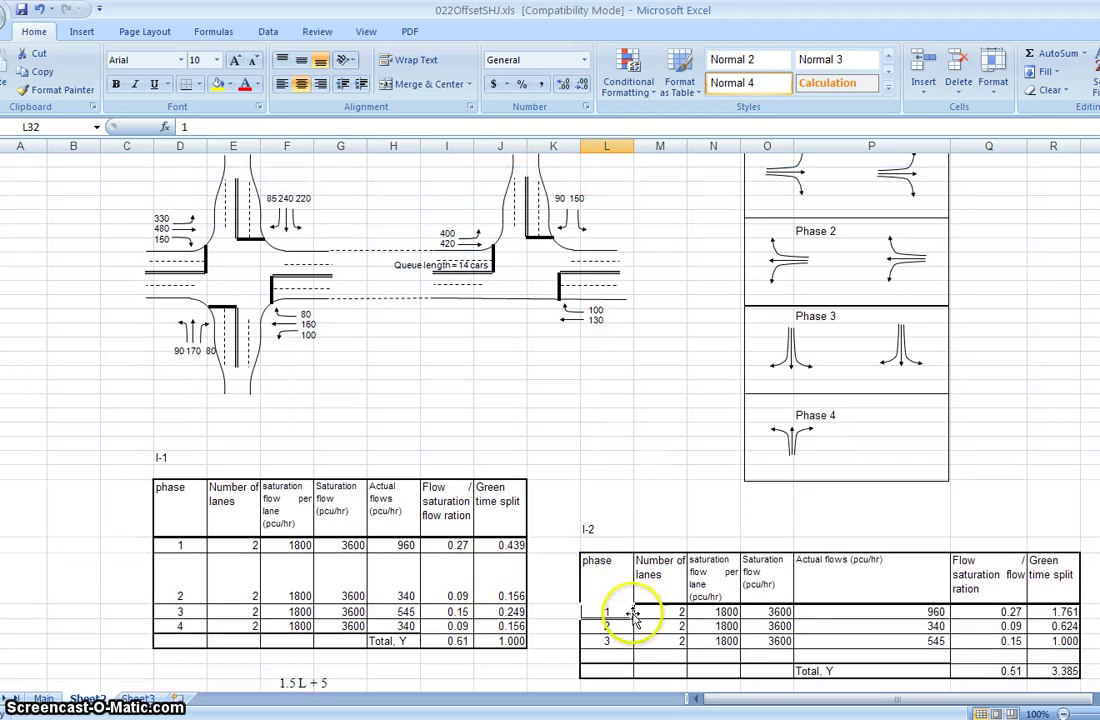
{"action": "left_click", "coordinate": [921, 613]}
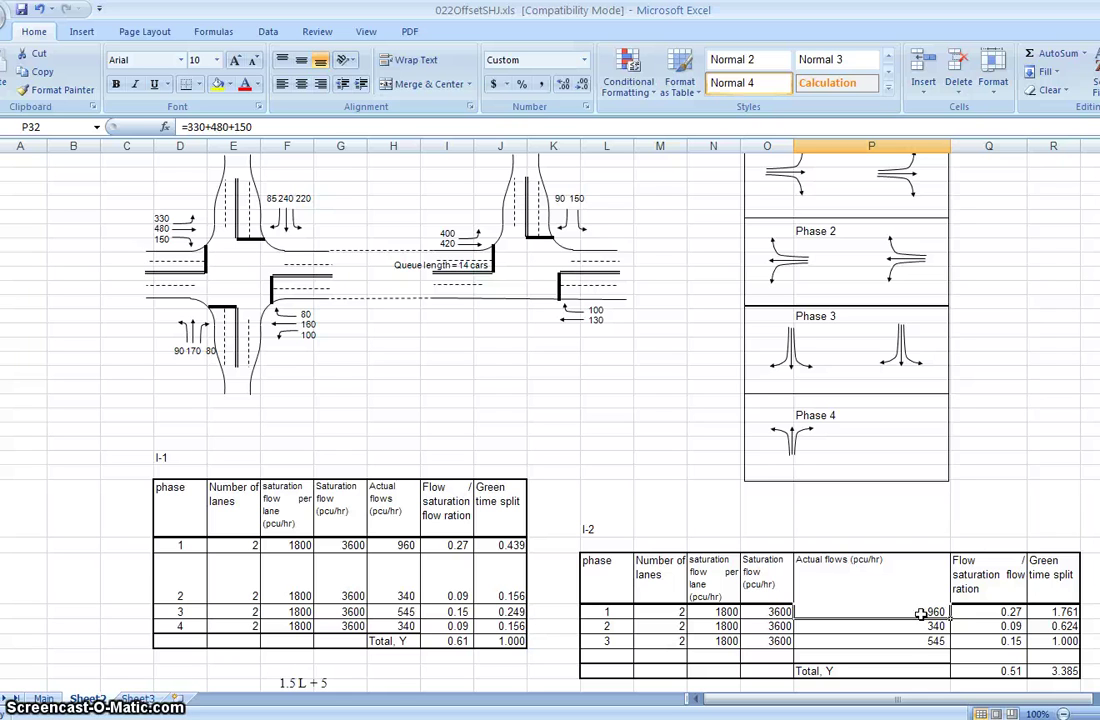
{"action": "type", "text": "="}
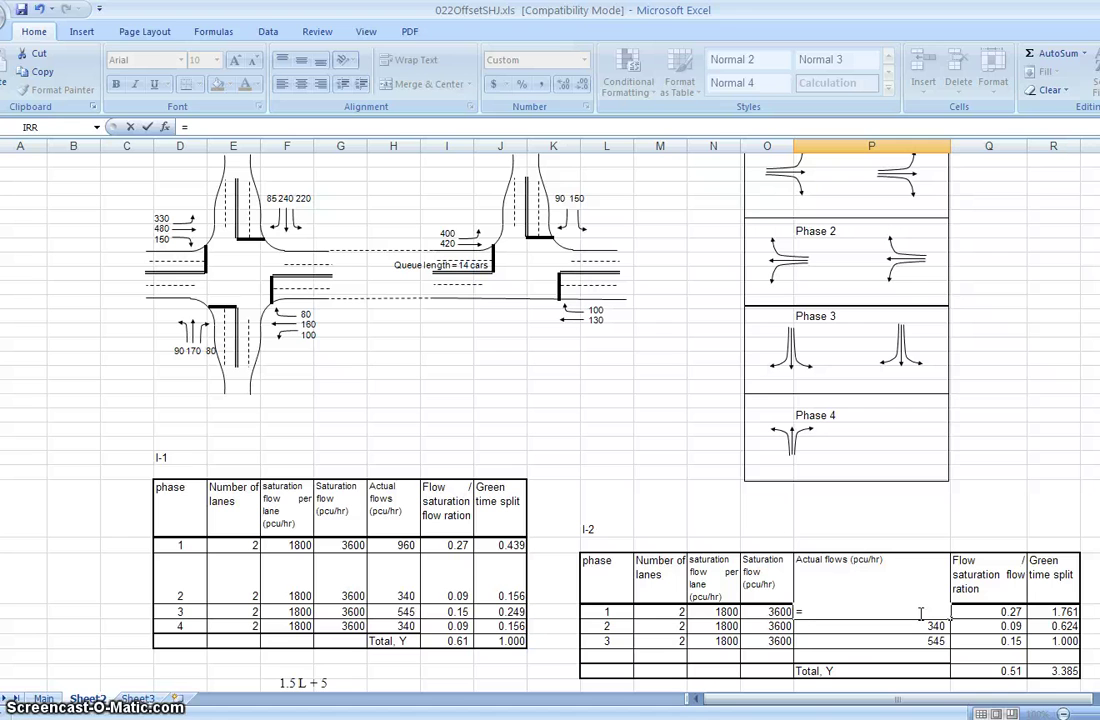
{"action": "type", "text": "400"}
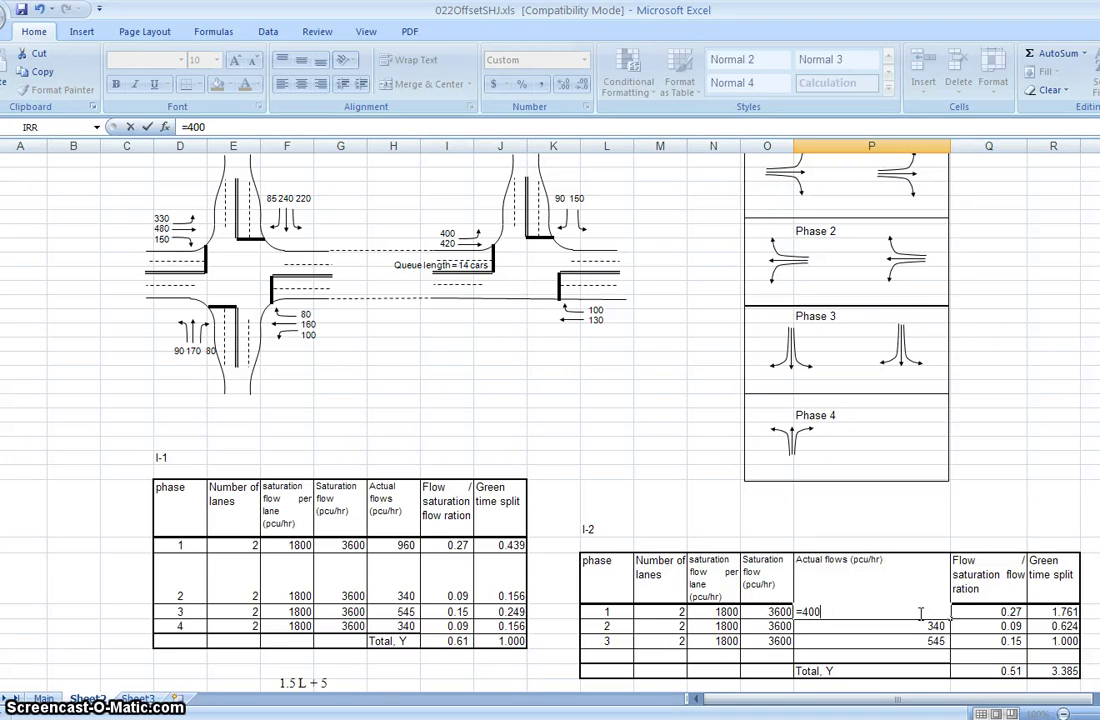
{"action": "type", "text": "+420"}
{"action": "key", "text": "Return"}
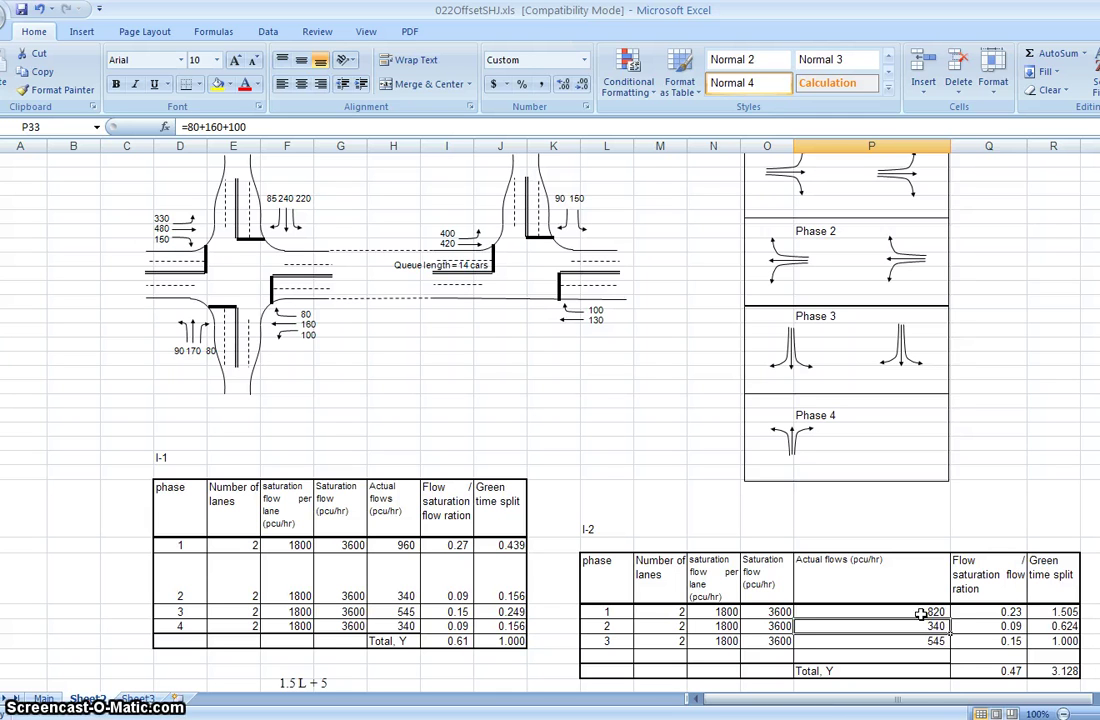
Set the phase 2 actual flow of the I-2 table in P33 to =100+130.
{"action": "type", "text": "=100"}
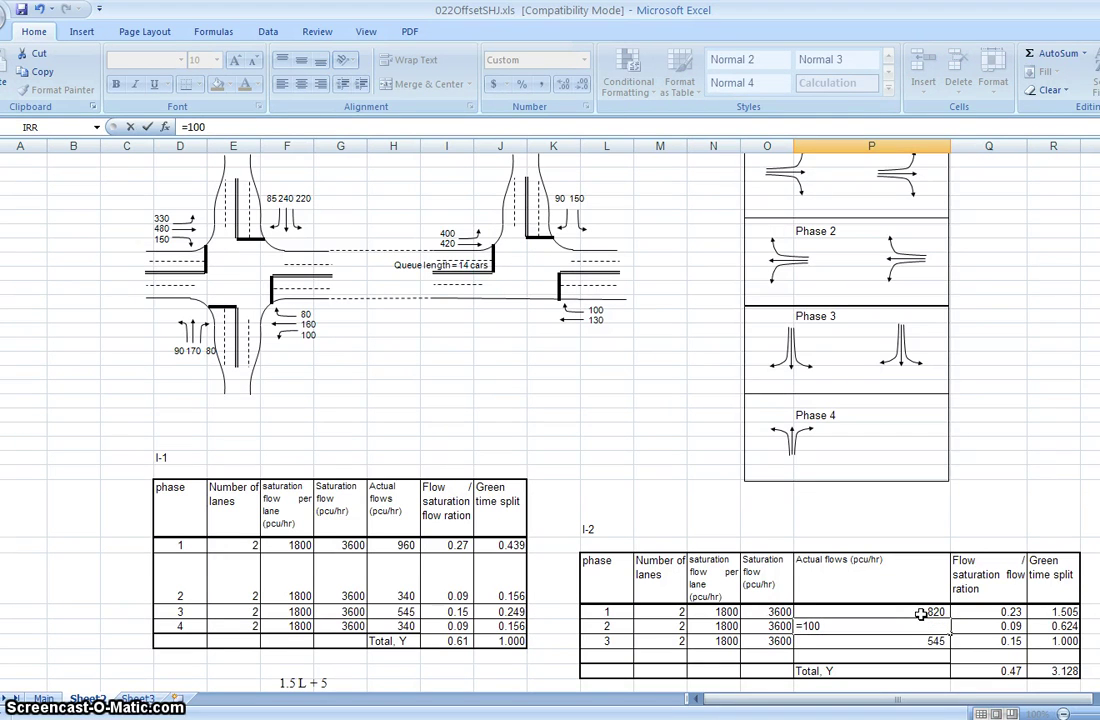
{"action": "type", "text": "+130"}
{"action": "key", "text": "Return"}
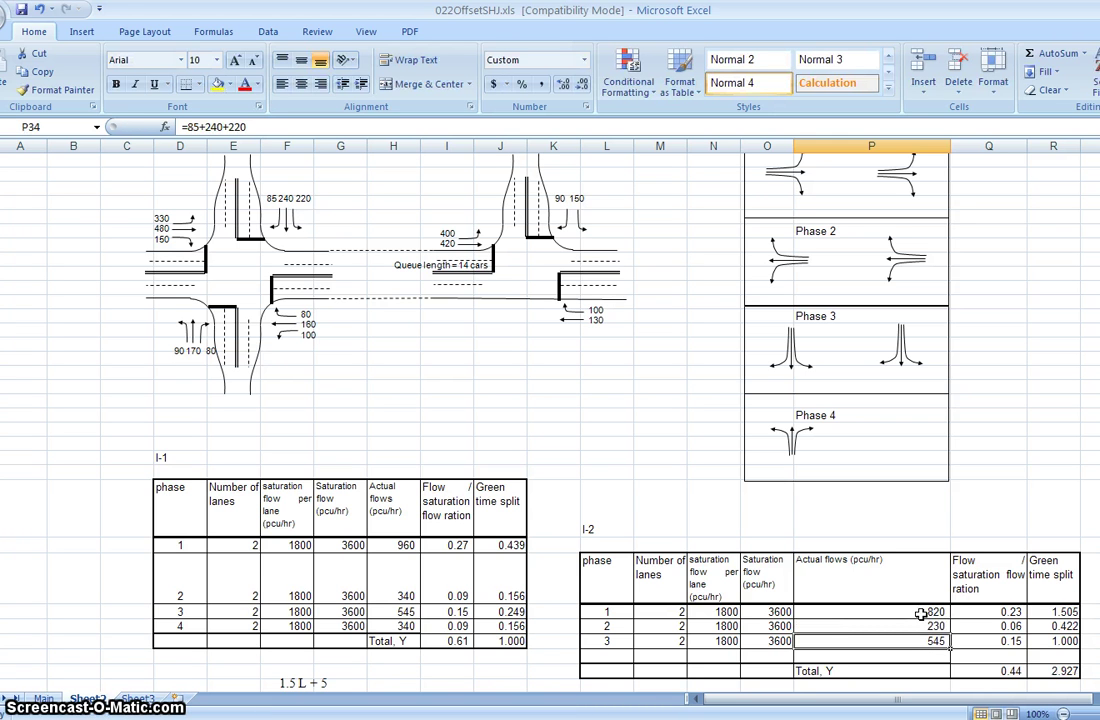
Replace the phase 3 actual flow formula of the I-2 table in P34 with the entry 90+150.
{"action": "key", "text": "F2"}
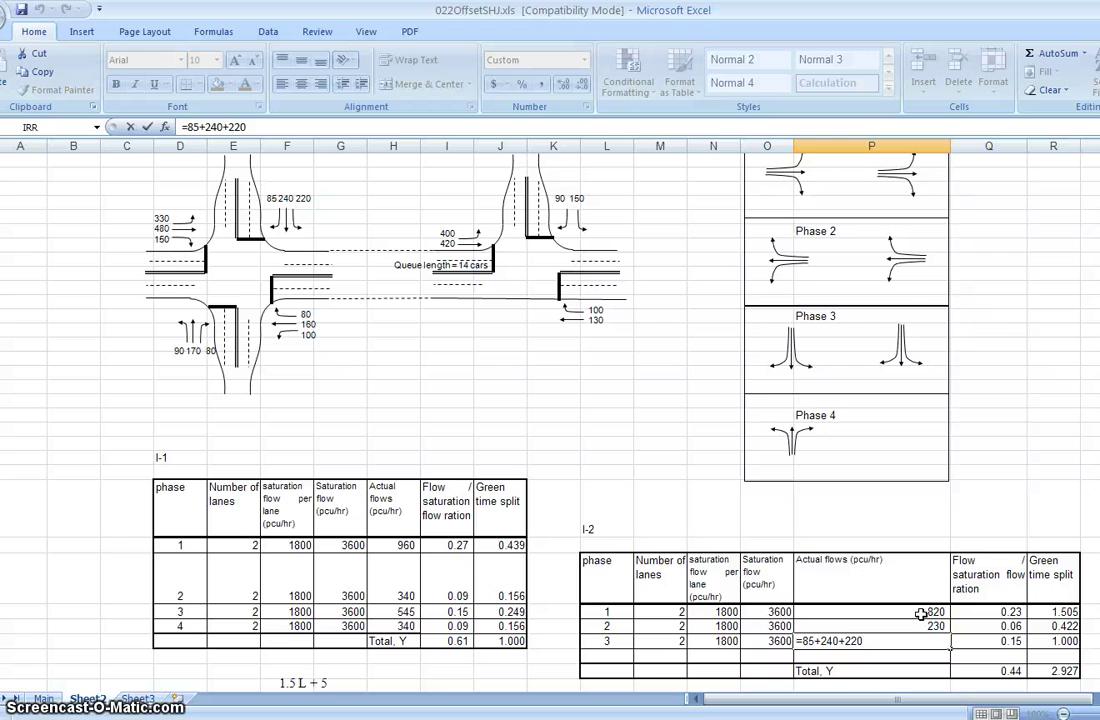
{"action": "key", "text": "BackSpace"}
{"action": "key", "text": "BackSpace"}
{"action": "key", "text": "BackSpace"}
{"action": "key", "text": "BackSpace"}
{"action": "key", "text": "BackSpace"}
{"action": "key", "text": "BackSpace"}
{"action": "key", "text": "BackSpace"}
{"action": "key", "text": "BackSpace"}
{"action": "key", "text": "BackSpace"}
{"action": "key", "text": "BackSpace"}
{"action": "key", "text": "BackSpace"}
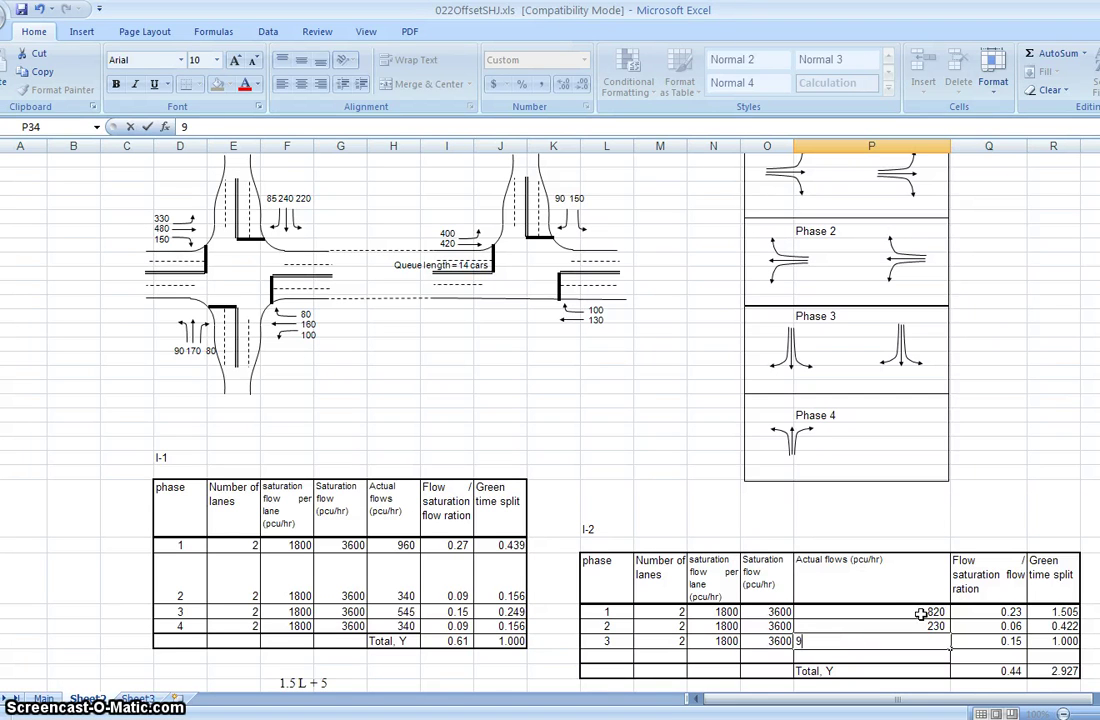
{"action": "type", "text": "90+150"}
{"action": "key", "text": "Return"}
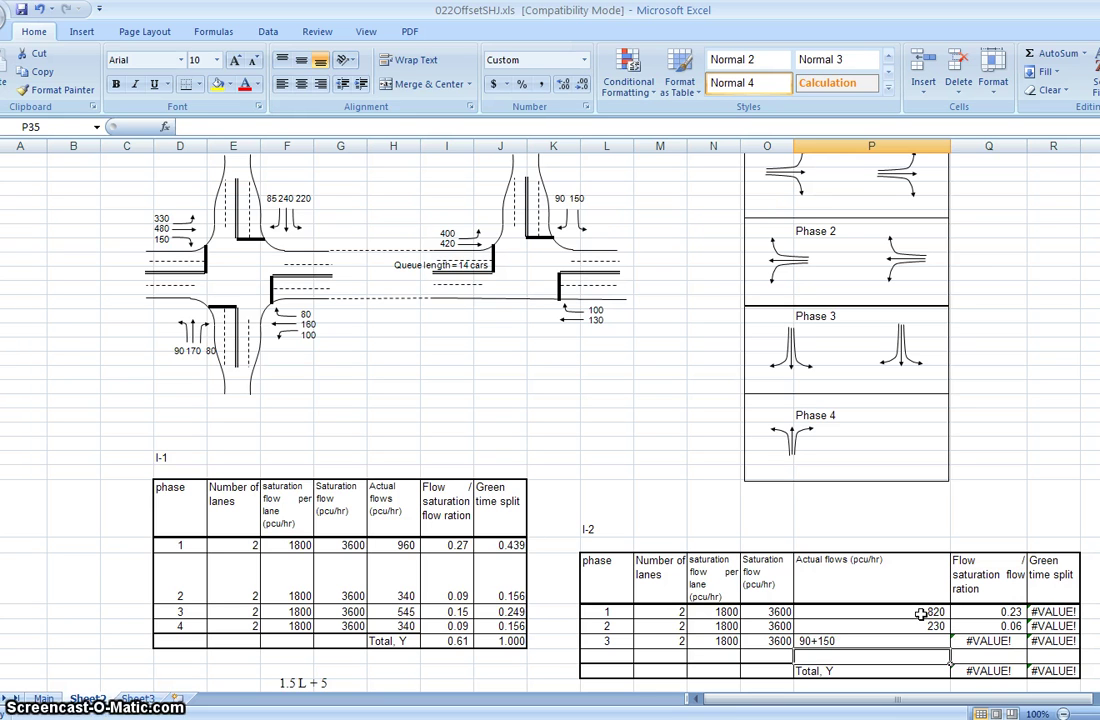
Add the missing equals sign to the phase 3 actual flow in P34, making it the formula =90+150.
{"action": "key", "text": "Up"}
{"action": "key", "text": "Up"}
{"action": "key", "text": "Left"}
{"action": "key", "text": "Down"}
{"action": "key", "text": "Up"}
{"action": "key", "text": "Right"}
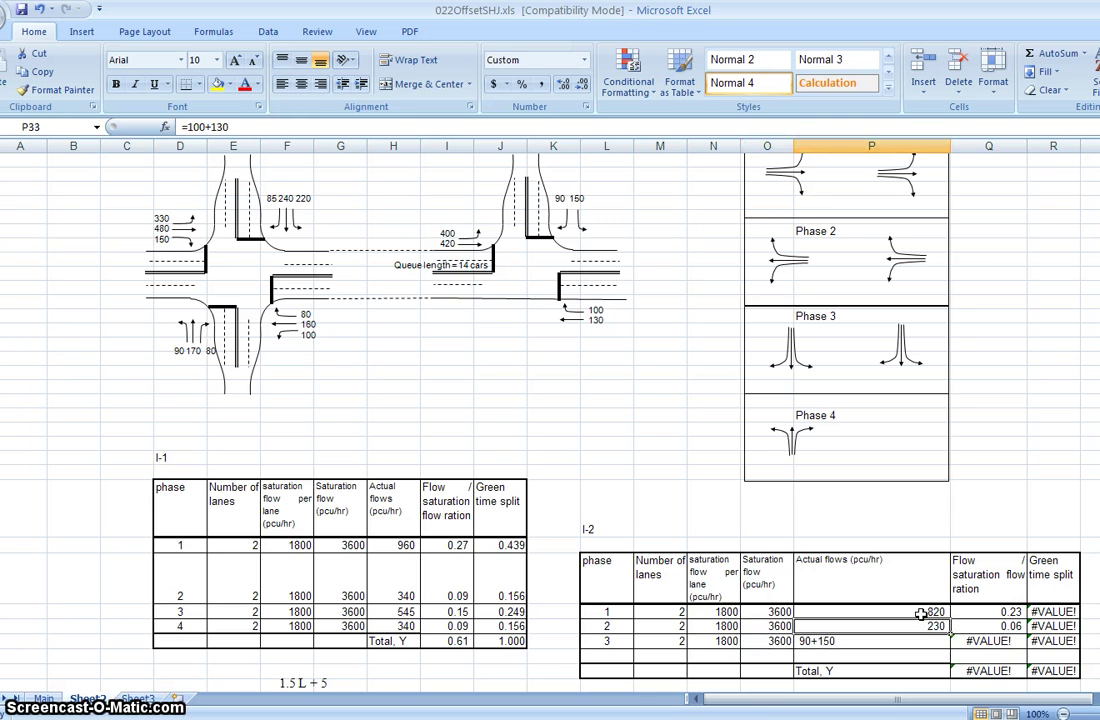
{"action": "key", "text": "Down"}
{"action": "key", "text": "F2"}
{"action": "type", "text": "="}
{"action": "key", "text": "Return"}
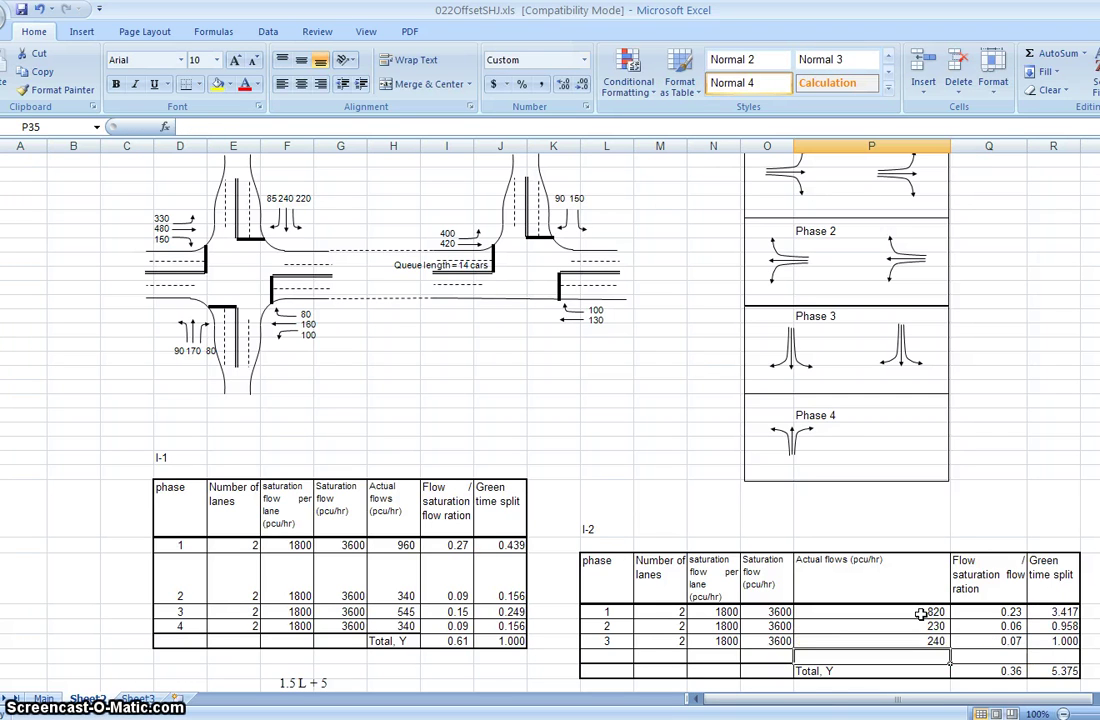
Check the I-2 table's Total, Y sum formula in Q36 and the phase 1 green time split formula in R32.
{"action": "key", "text": "Right"}
{"action": "key", "text": "Right"}
{"action": "key", "text": "Right"}
{"action": "key", "text": "Down"}
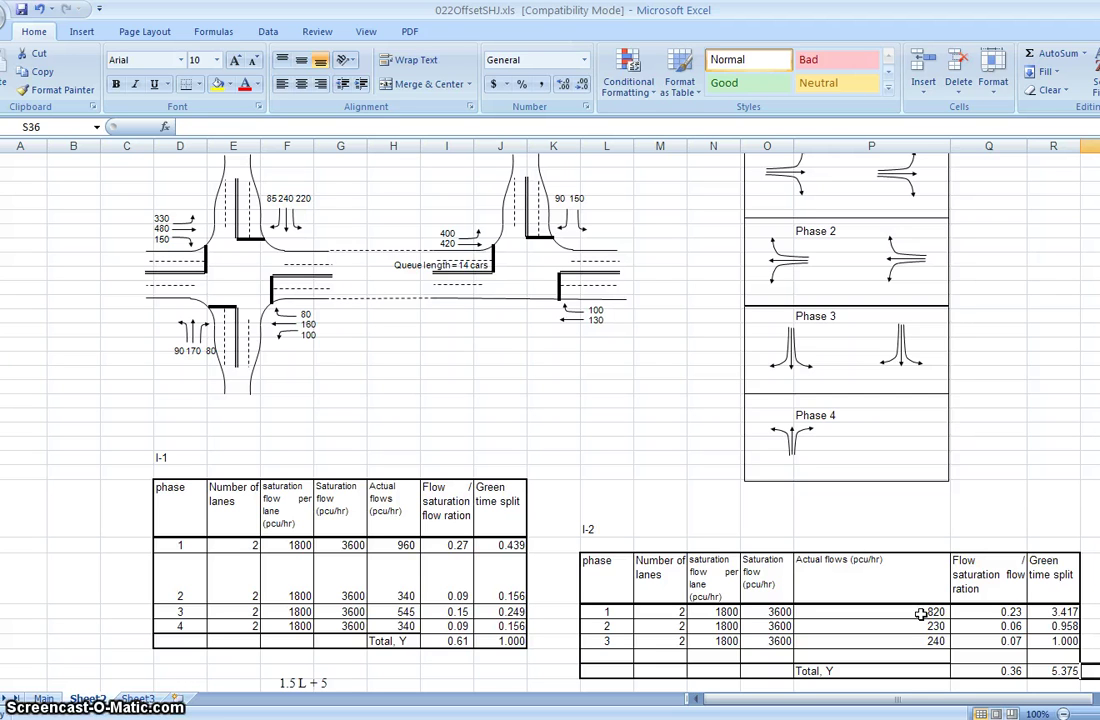
{"action": "key", "text": "Left"}
{"action": "key", "text": "Left"}
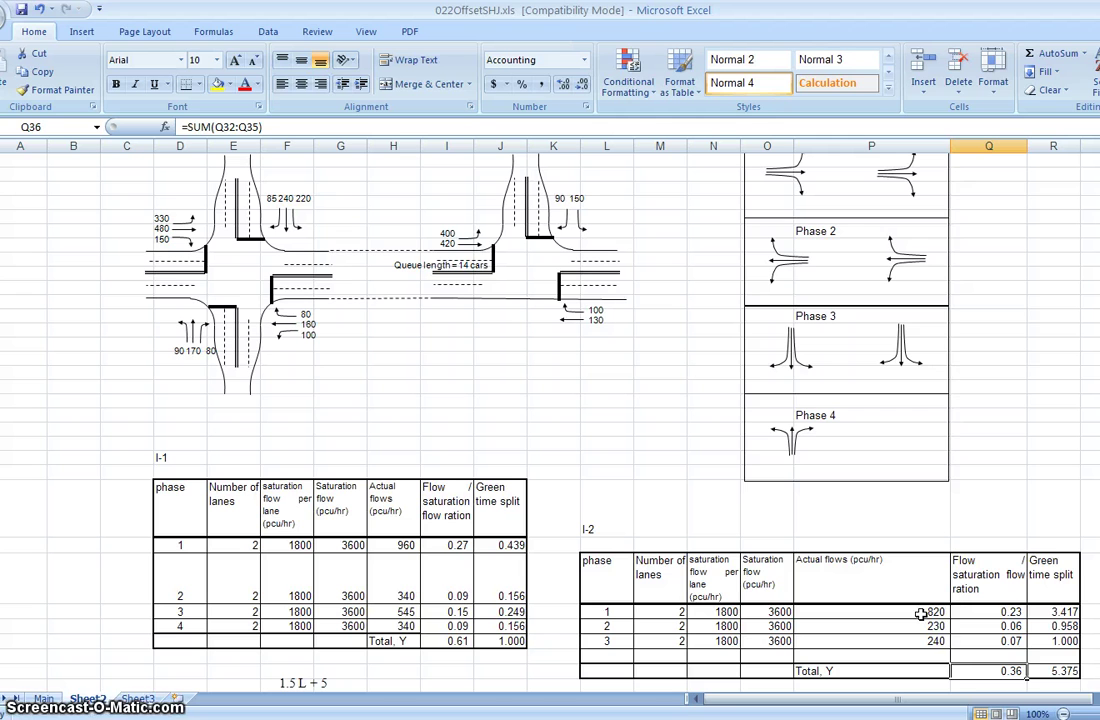
{"action": "key", "text": "Up"}
{"action": "key", "text": "Up"}
{"action": "key", "text": "Up"}
{"action": "key", "text": "Up"}
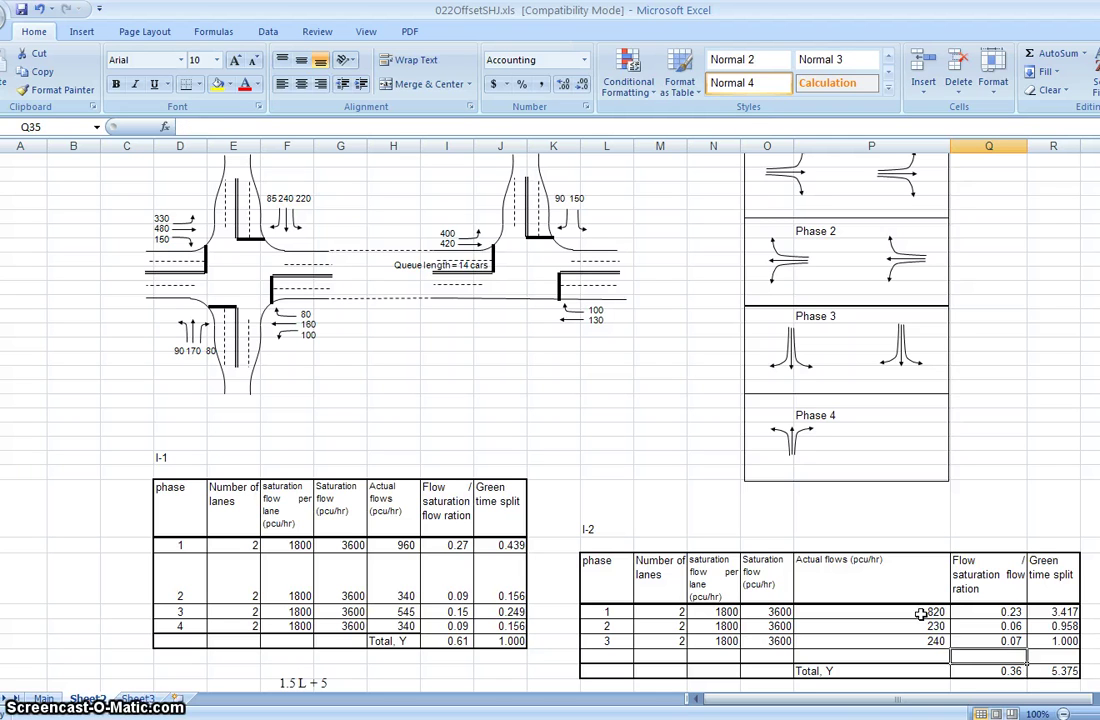
{"action": "key", "text": "Right"}
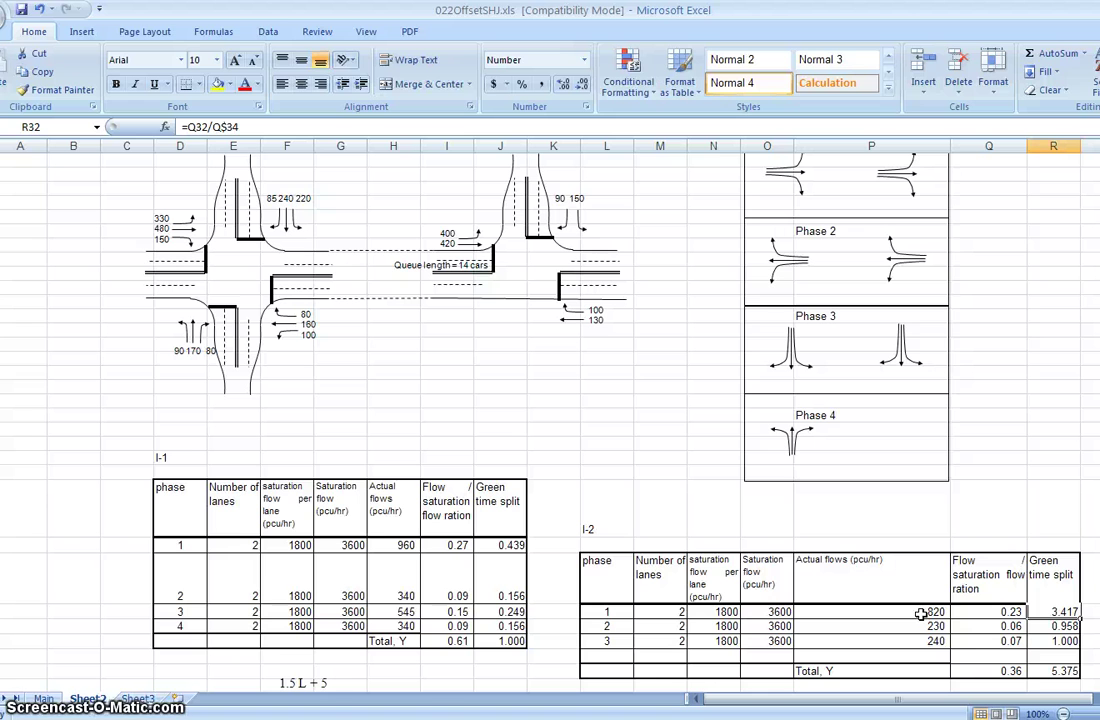
Try the formula =Q32/Q$35 for the phase 1 green time split in R32.
{"action": "key", "text": "F2"}
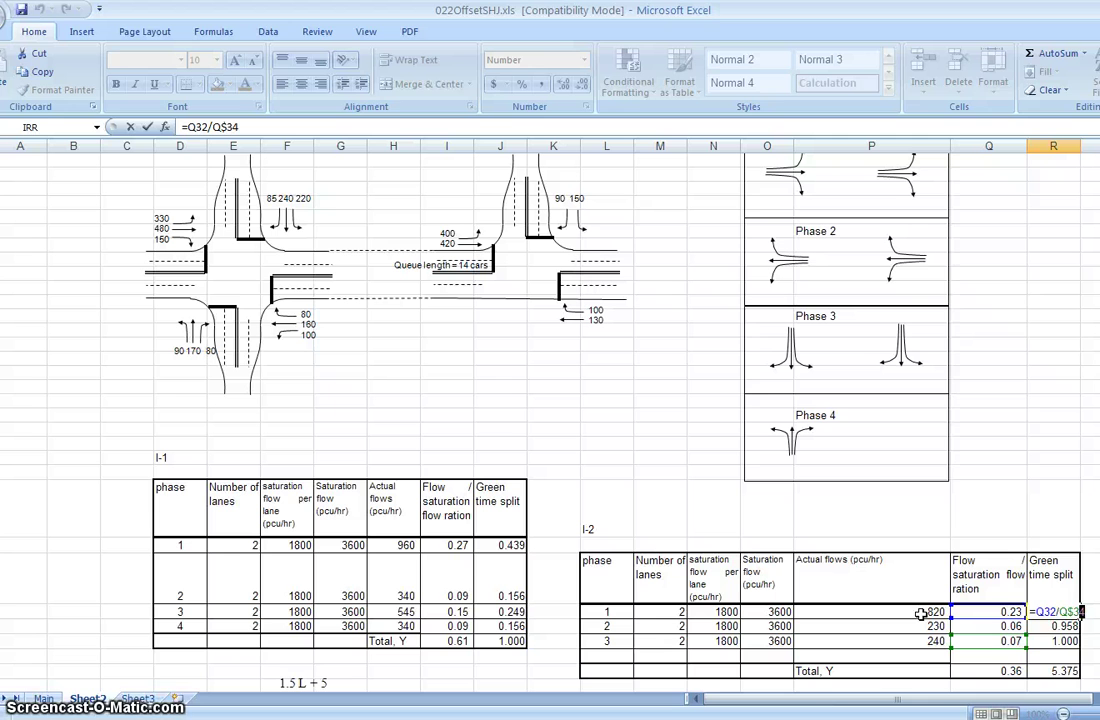
{"action": "type", "text": "5"}
{"action": "key", "text": "ctrl+Return"}
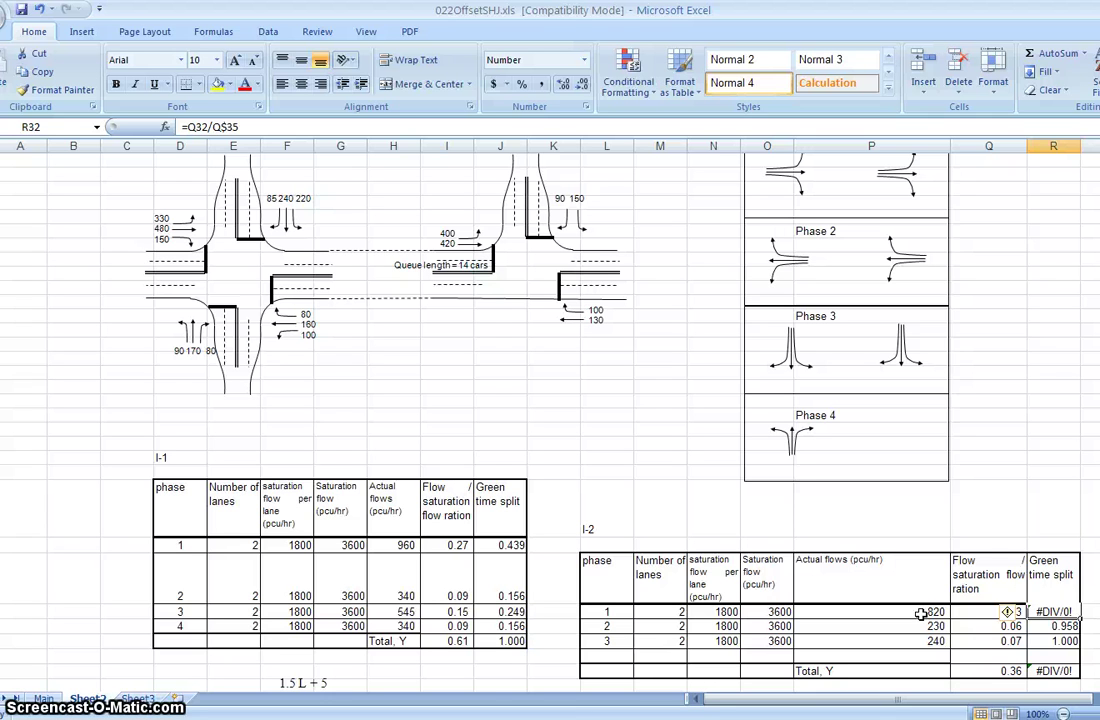
Correct the phase 1 green time split formula in R32 to =Q32/Q$36, dividing by the Total, Y flow ratio.
{"action": "key", "text": "F2"}
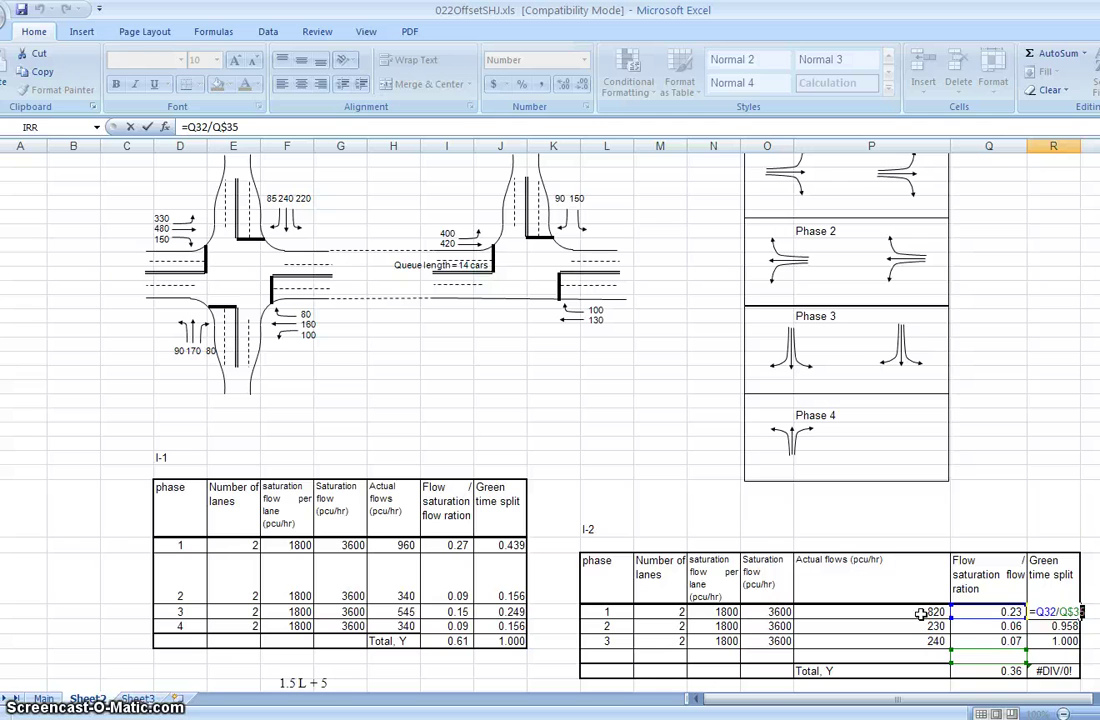
{"action": "key", "text": "BackSpace"}
{"action": "type", "text": "6"}
{"action": "key", "text": "ctrl+Return"}
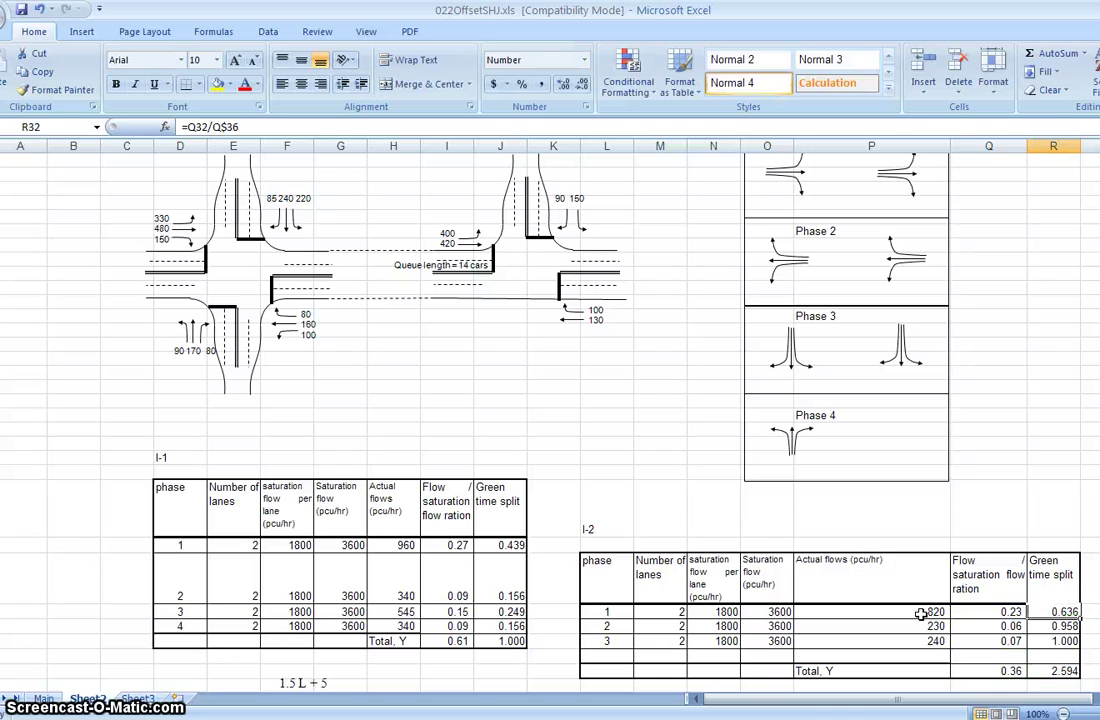
Copy the corrected green time split formula from R32 to the phase 2 and phase 3 cells R33:R34.
{"action": "key", "text": "ctrl+c"}
{"action": "key", "text": "Down"}
{"action": "key", "text": "shift+Down"}
{"action": "key", "text": "ctrl+v"}
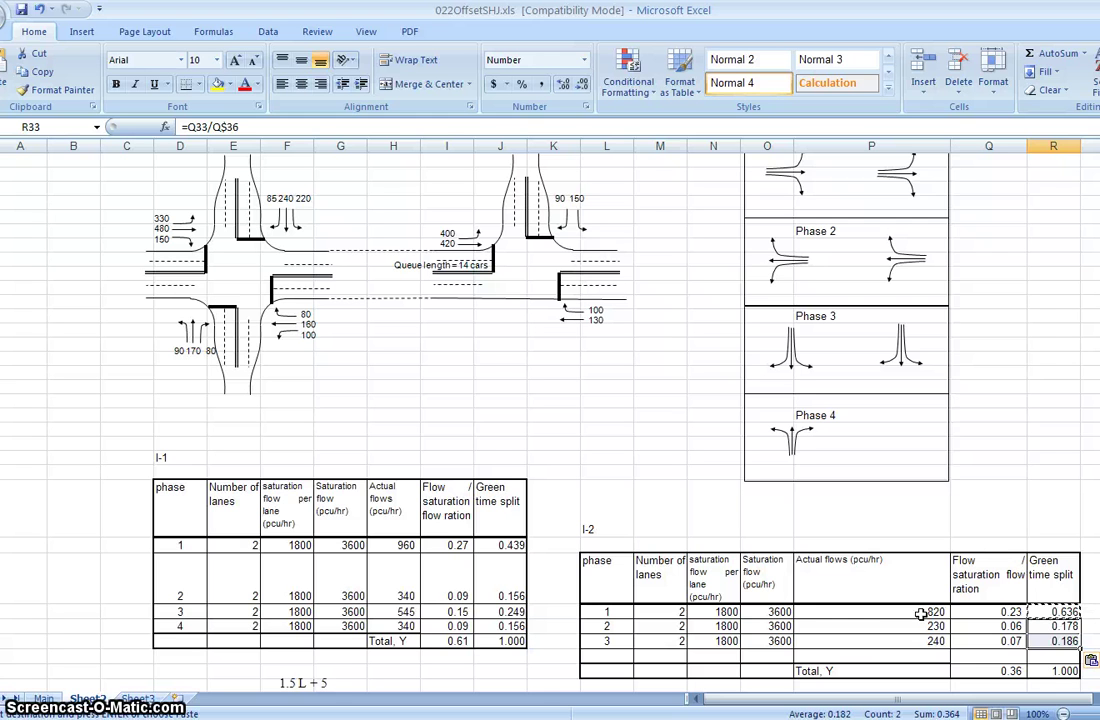
{"action": "scroll", "coordinate": [880, 585], "scroll_direction": "down", "scroll_amount": 1}
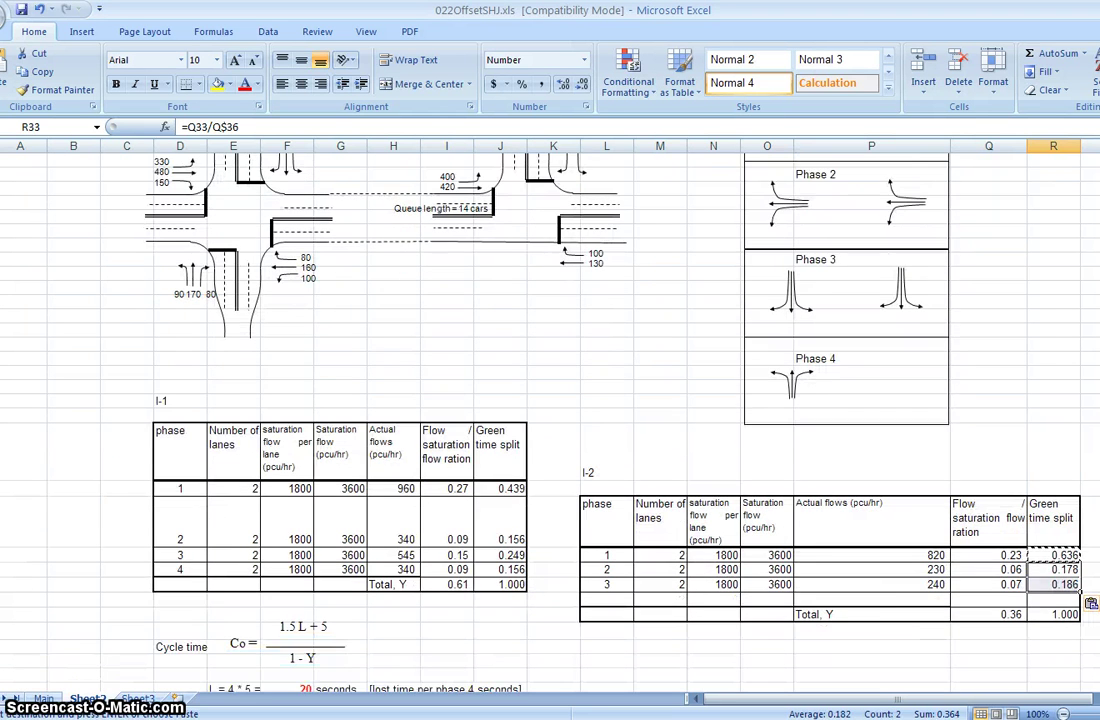
{"action": "scroll", "coordinate": [900, 605], "scroll_direction": "down", "scroll_amount": 3}
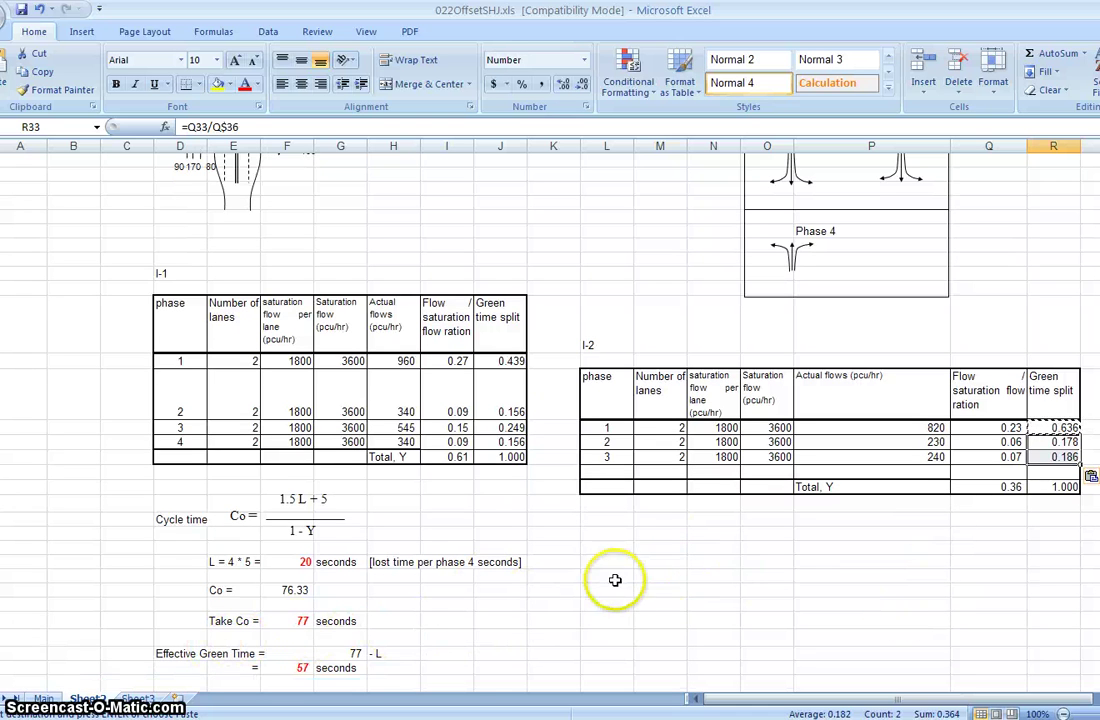
{"action": "left_click", "coordinate": [218, 590]}
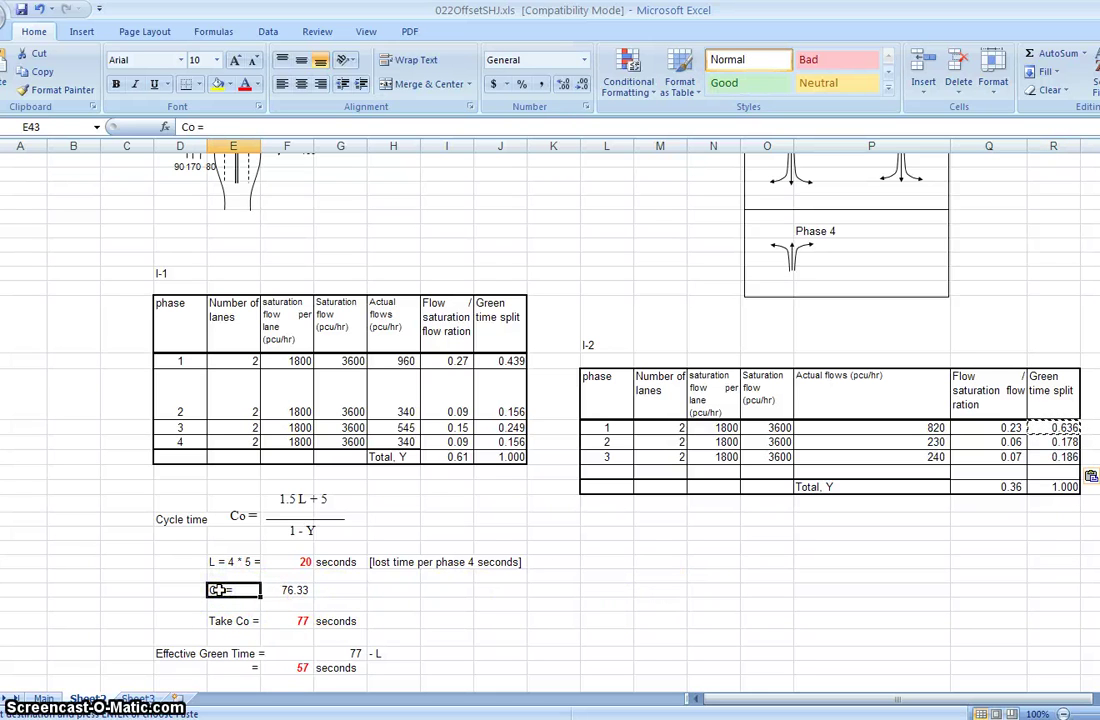
{"action": "key", "text": "Up"}
{"action": "key", "text": "Up"}
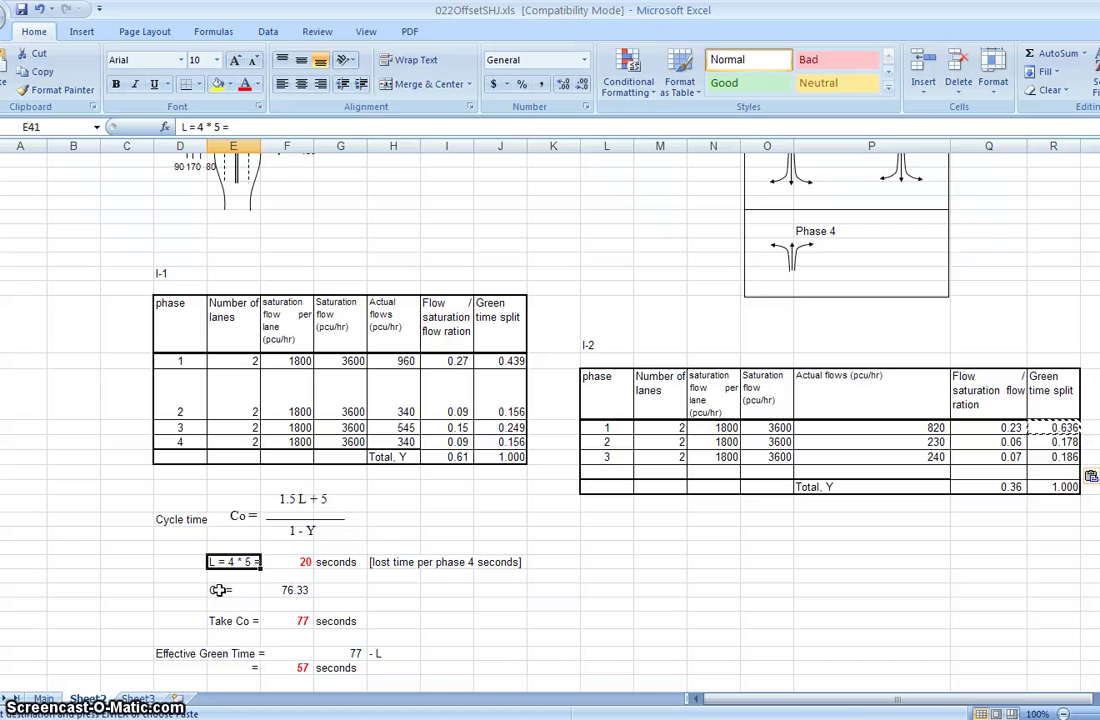
{"action": "key", "text": "shift+Right"}
{"action": "key", "text": "shift+Right"}
{"action": "key", "text": "shift+Right"}
{"action": "key", "text": "shift+Right"}
{"action": "key", "text": "shift+Right"}
{"action": "key", "text": "shift+Down"}
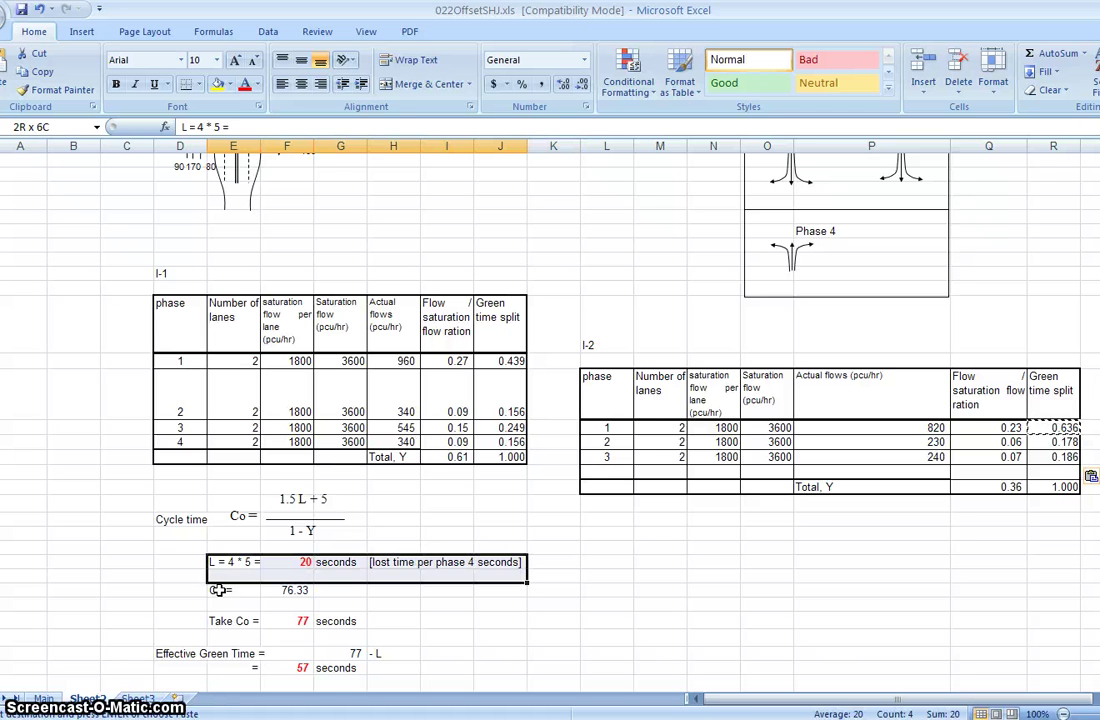
{"action": "key", "text": "shift+Down"}
{"action": "key", "text": "shift+Down"}
{"action": "key", "text": "shift+Down"}
{"action": "key", "text": "shift+Down"}
{"action": "key", "text": "shift+Down"}
{"action": "key", "text": "shift+Down"}
{"action": "key", "text": "shift+Down"}
{"action": "key", "text": "shift+Down"}
{"action": "key", "text": "shift+Down"}
{"action": "key", "text": "shift+Down"}
{"action": "key", "text": "shift+Down"}
{"action": "key", "text": "shift+Down"}
{"action": "key", "text": "shift+Down"}
{"action": "key", "text": "shift+Down"}
{"action": "key", "text": "shift+Down"}
{"action": "key", "text": "shift+Down"}
{"action": "key", "text": "shift+Down"}
{"action": "key", "text": "shift+Down"}
{"action": "key", "text": "shift+Down"}
{"action": "key", "text": "shift+Down"}
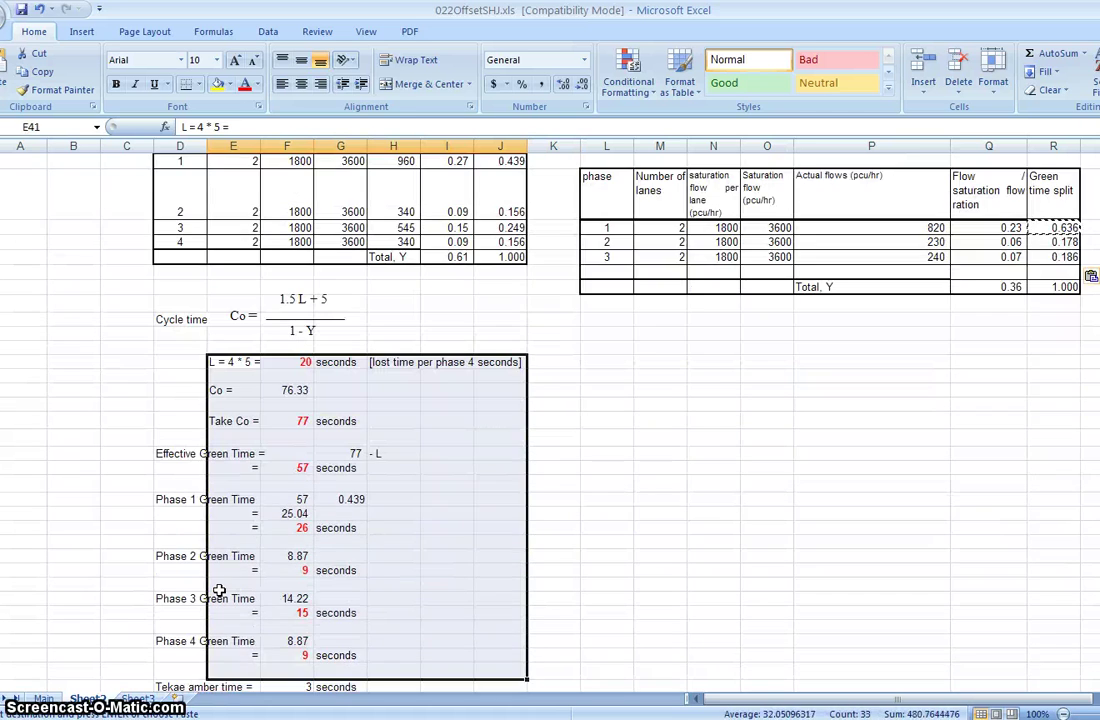
Copy I-1's timing calculation block D40:K72, from the lost time line through the final cycle time.
{"action": "key", "text": "Up"}
{"action": "key", "text": "Left"}
{"action": "key", "text": "shift+Right"}
{"action": "key", "text": "shift+Right"}
{"action": "key", "text": "shift+Right"}
{"action": "key", "text": "shift+Right"}
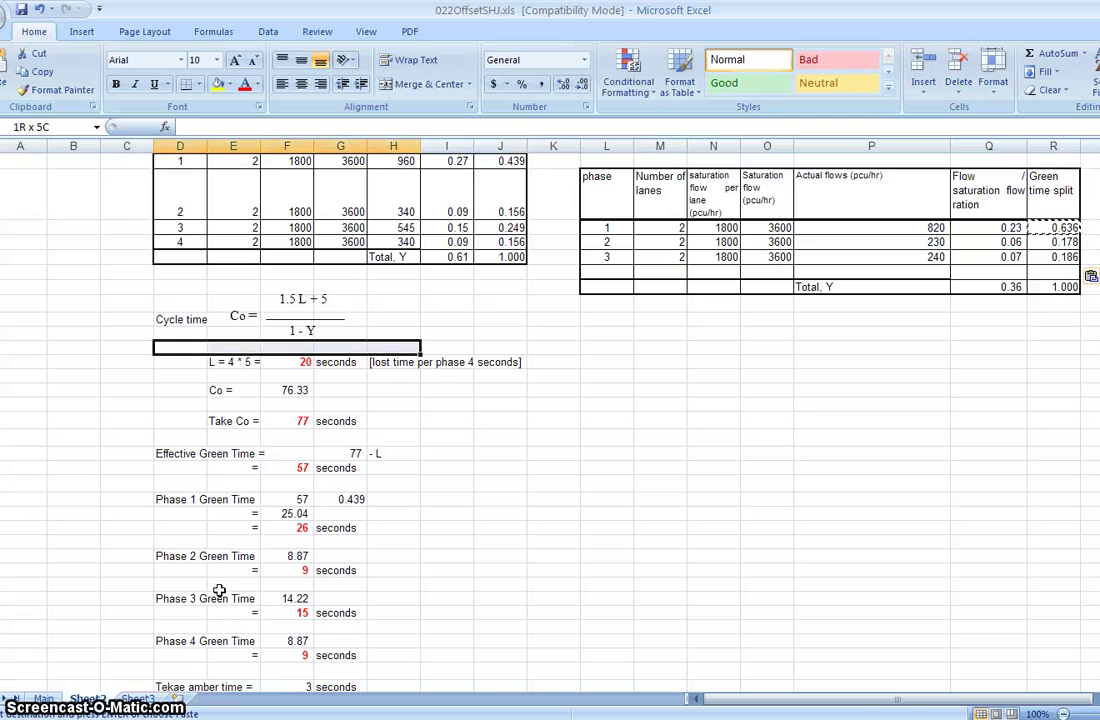
{"action": "key", "text": "shift+Right"}
{"action": "key", "text": "shift+Right"}
{"action": "key", "text": "shift+Right"}
{"action": "key", "text": "shift+Down"}
{"action": "key", "text": "shift+Down"}
{"action": "key", "text": "shift+Down"}
{"action": "key", "text": "shift+Down"}
{"action": "key", "text": "shift+Down"}
{"action": "key", "text": "shift+Down"}
{"action": "key", "text": "shift+Down"}
{"action": "key", "text": "shift+Down"}
{"action": "key", "text": "shift+Down"}
{"action": "key", "text": "shift+Down"}
{"action": "key", "text": "shift+Down"}
{"action": "key", "text": "shift+Down"}
{"action": "key", "text": "shift+Down"}
{"action": "key", "text": "shift+Down"}
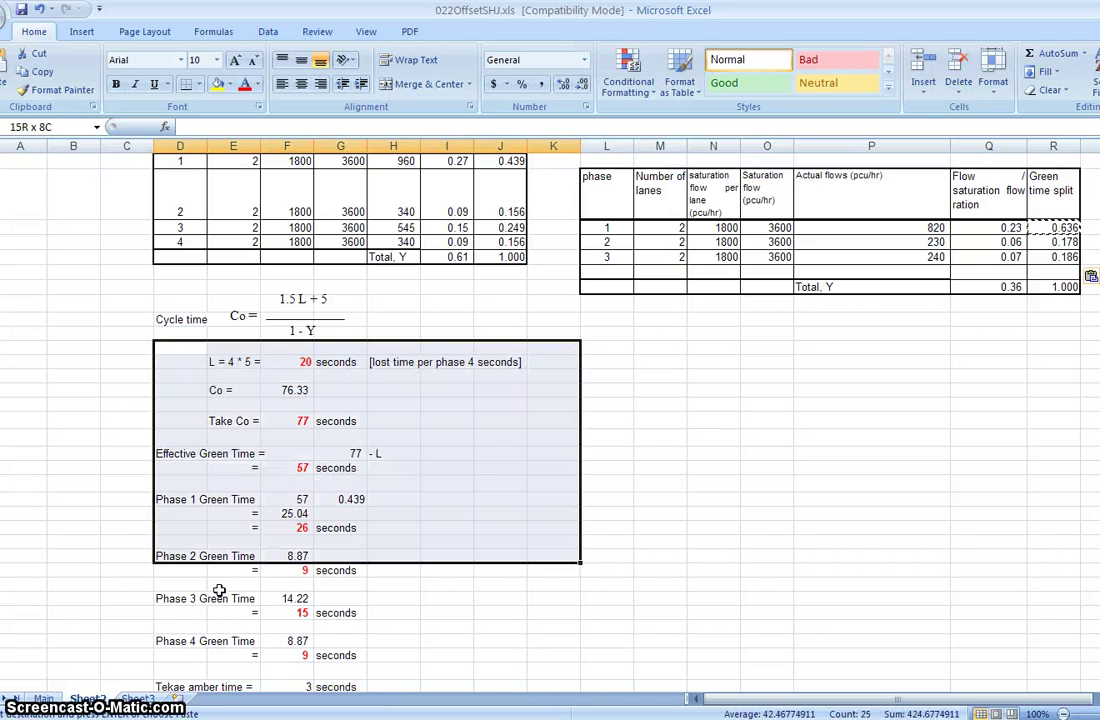
{"action": "key", "text": "shift+Down"}
{"action": "key", "text": "shift+Down"}
{"action": "key", "text": "shift+Down"}
{"action": "key", "text": "shift+Down"}
{"action": "key", "text": "shift+Down"}
{"action": "key", "text": "shift+Down"}
{"action": "key", "text": "shift+Down"}
{"action": "key", "text": "shift+Down"}
{"action": "key", "text": "shift+Down"}
{"action": "key", "text": "shift+Down"}
{"action": "key", "text": "shift+Down"}
{"action": "key", "text": "shift+Down"}
{"action": "key", "text": "shift+Down"}
{"action": "key", "text": "shift+Down"}
{"action": "key", "text": "shift+Down"}
{"action": "key", "text": "shift+Down"}
{"action": "key", "text": "shift+Down"}
{"action": "key", "text": "shift+Down"}
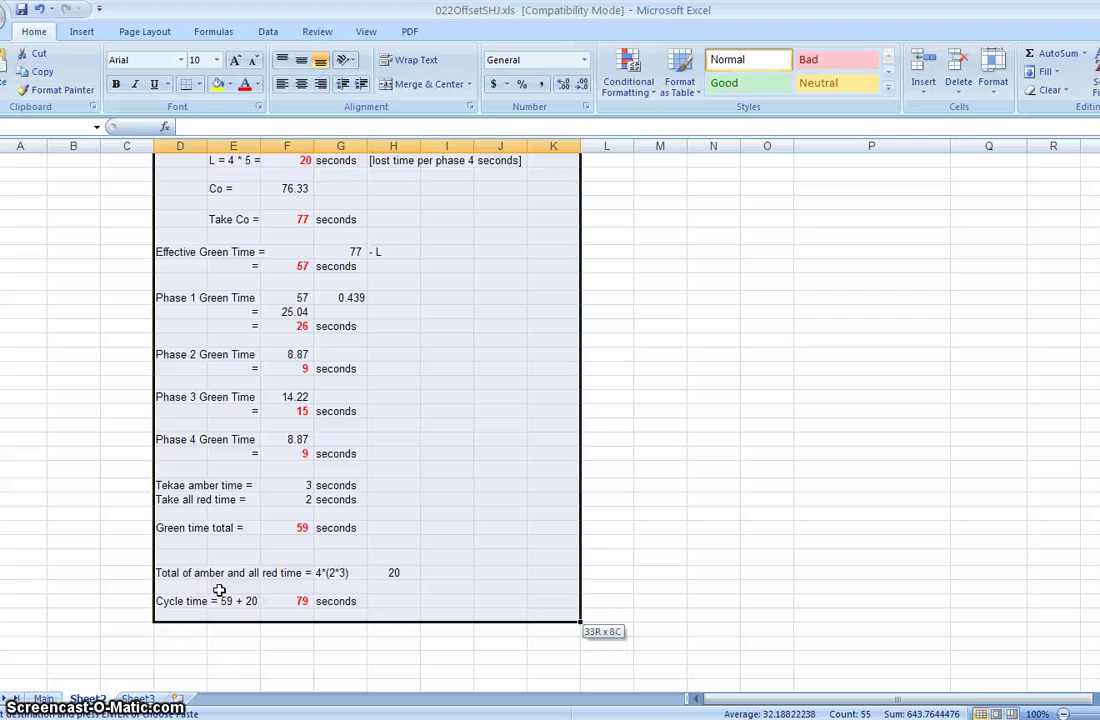
{"action": "key", "text": "ctrl+c"}
Paste the copied I-1 timing calculation at M42, below the I-2 phase table.
{"action": "key", "text": "Up"}
{"action": "key", "text": "Up"}
{"action": "key", "text": "Up"}
{"action": "key", "text": "Up"}
{"action": "key", "text": "Up"}
{"action": "key", "text": "Up"}
{"action": "key", "text": "Up"}
{"action": "key", "text": "Up"}
{"action": "key", "text": "Up"}
{"action": "key", "text": "Up"}
{"action": "key", "text": "Up"}
{"action": "key", "text": "Up"}
{"action": "key", "text": "Up"}
{"action": "key", "text": "Up"}
{"action": "key", "text": "Up"}
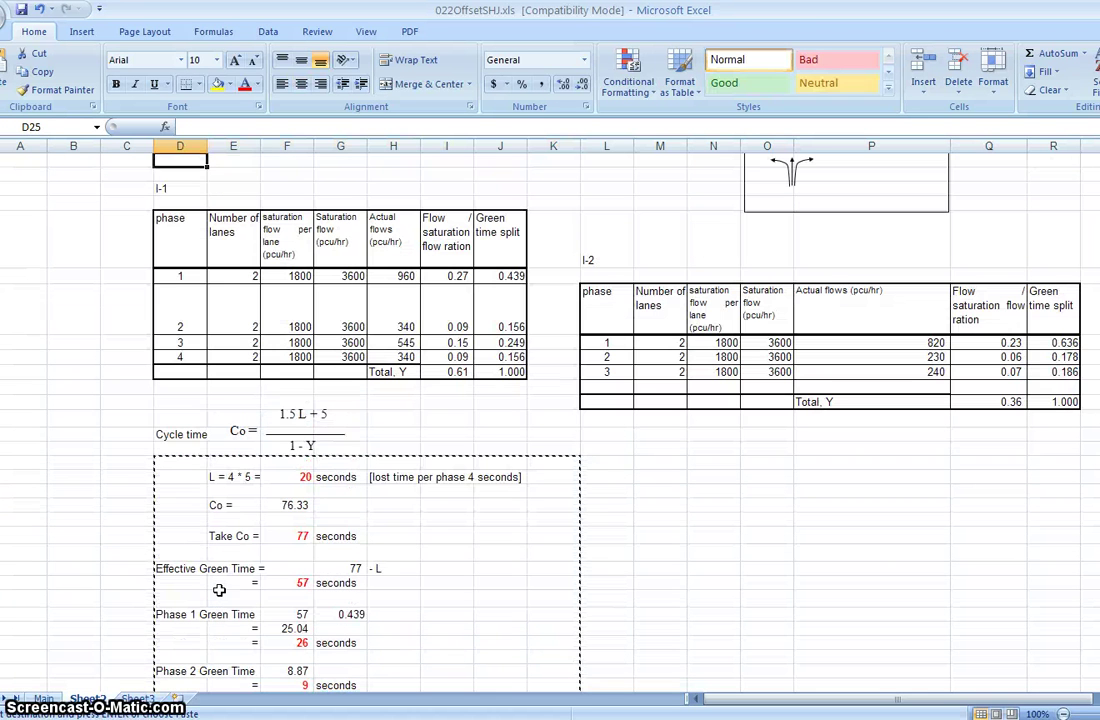
{"action": "key", "text": "Right"}
{"action": "key", "text": "Right"}
{"action": "key", "text": "Right"}
{"action": "key", "text": "Right"}
{"action": "key", "text": "Down"}
{"action": "key", "text": "Down"}
{"action": "key", "text": "Down"}
{"action": "key", "text": "Down"}
{"action": "key", "text": "Down"}
{"action": "key", "text": "Down"}
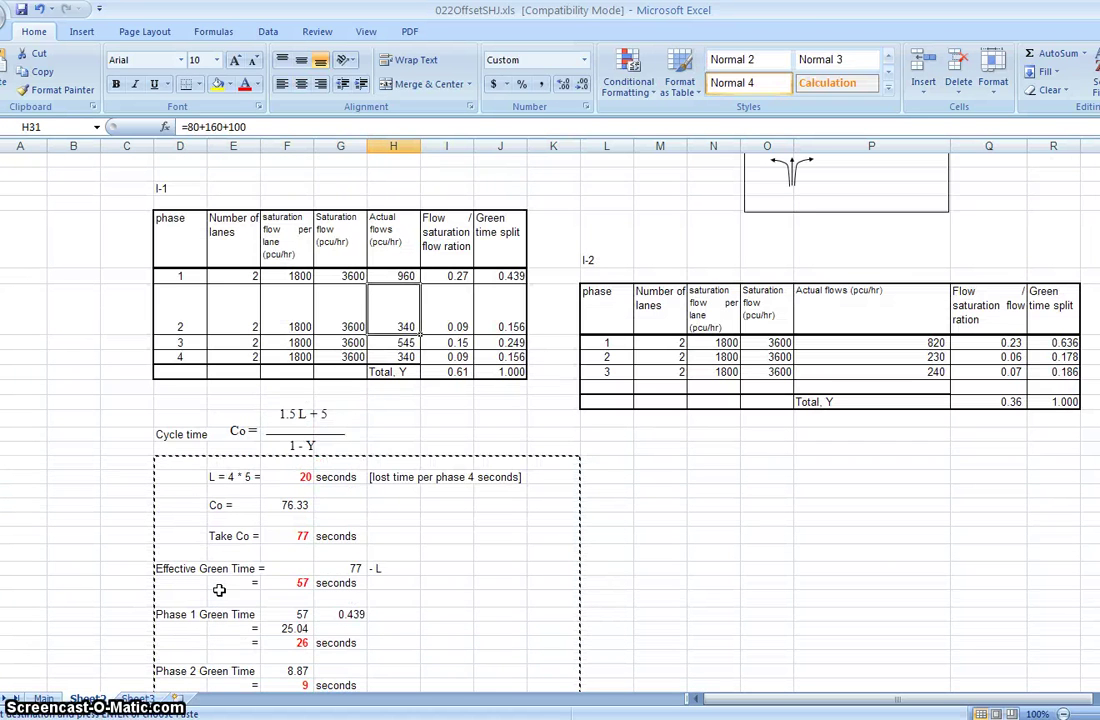
{"action": "key", "text": "Down"}
{"action": "key", "text": "Down"}
{"action": "key", "text": "Down"}
{"action": "key", "text": "Right"}
{"action": "key", "text": "Right"}
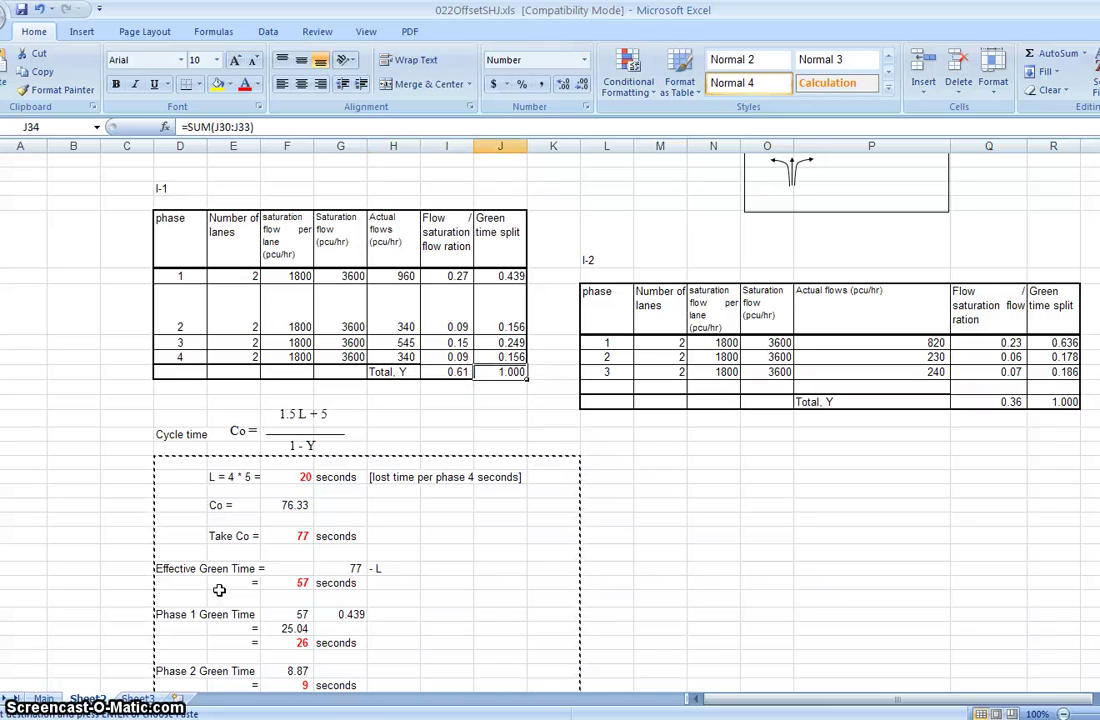
{"action": "key", "text": "Down"}
{"action": "key", "text": "Down"}
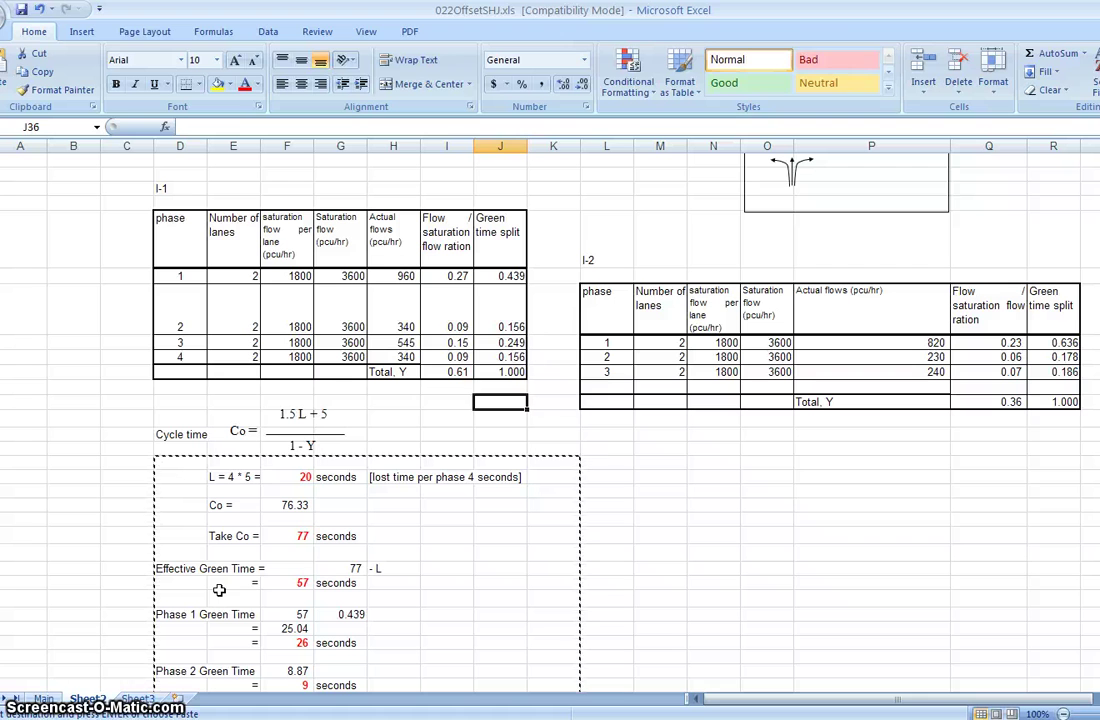
{"action": "key", "text": "Right"}
{"action": "key", "text": "Right"}
{"action": "key", "text": "Down"}
{"action": "key", "text": "Down"}
{"action": "key", "text": "Down"}
{"action": "key", "text": "Down"}
{"action": "key", "text": "Right"}
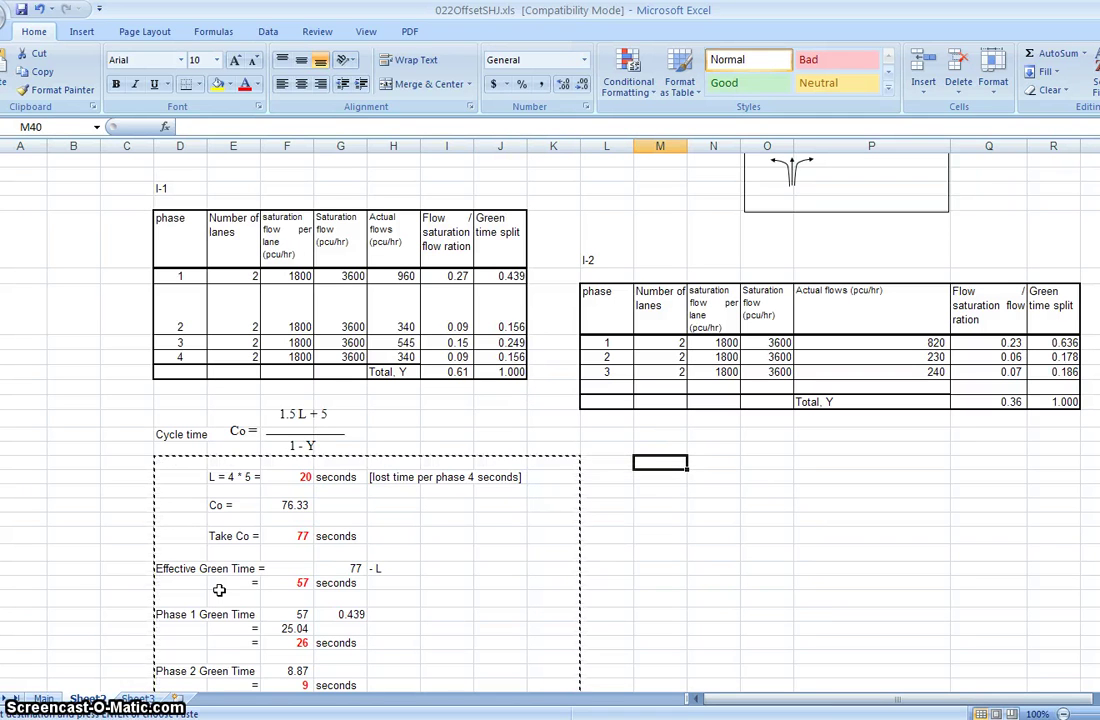
{"action": "key", "text": "Down"}
{"action": "key", "text": "Down"}
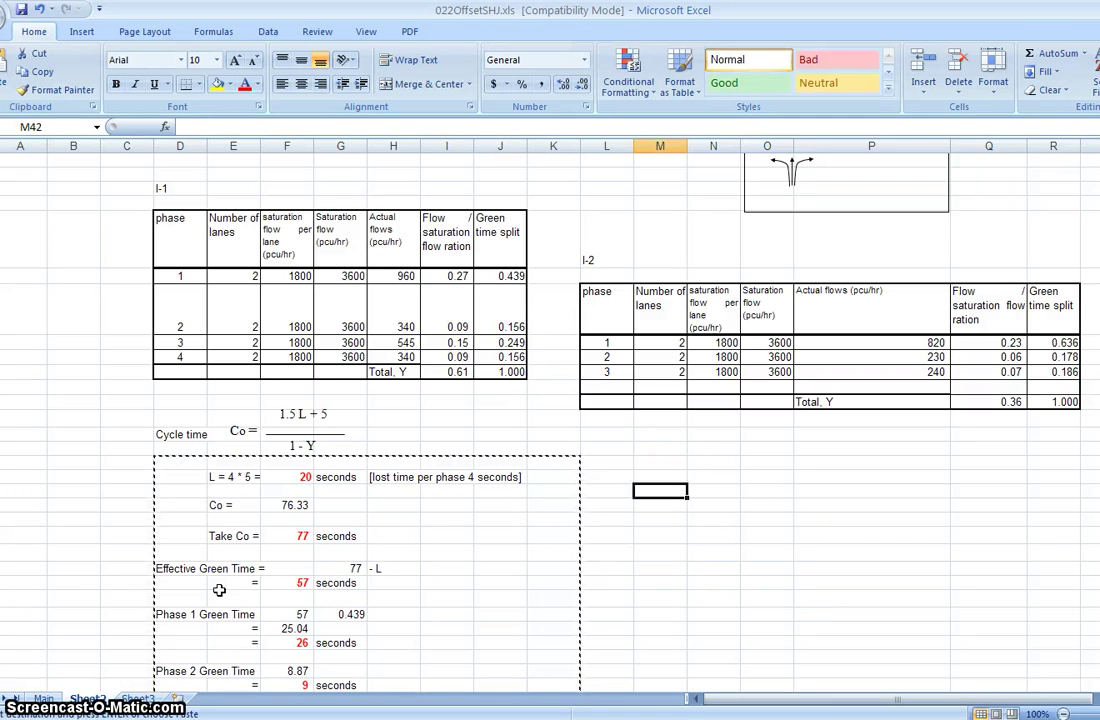
{"action": "key", "text": "ctrl+v"}
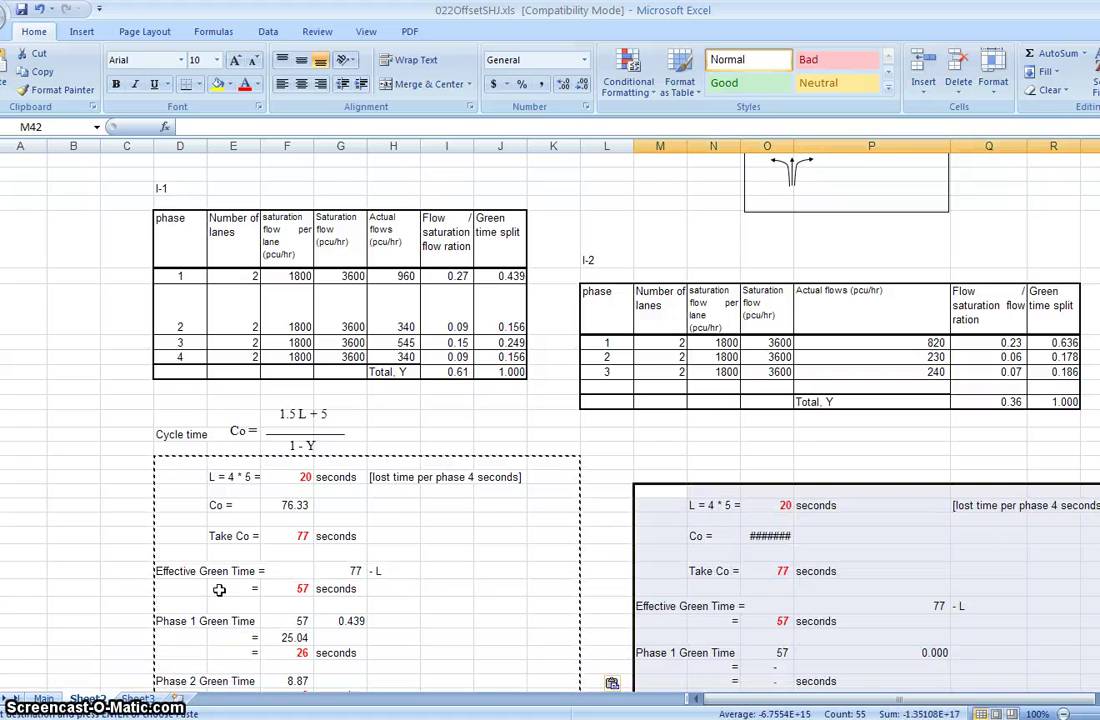
Change I-2's lost time label in N43 to L = 3 * 5 = for three phases.
{"action": "key", "text": "Down"}
{"action": "key", "text": "Right"}
{"action": "key", "text": "Right"}
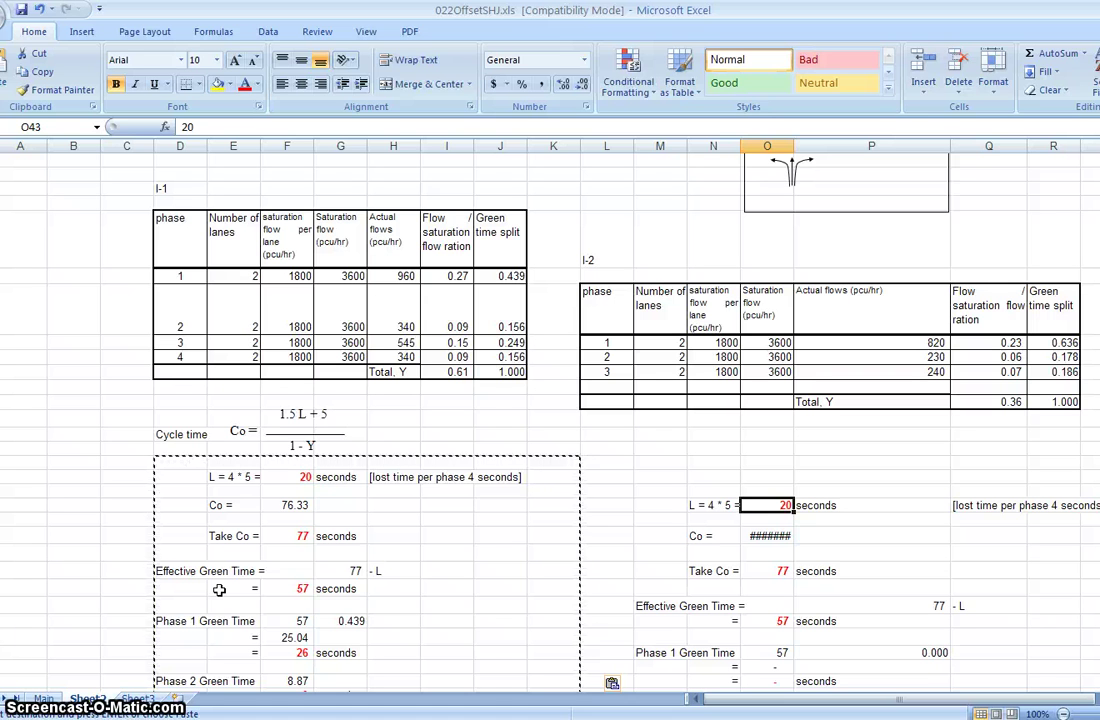
{"action": "key", "text": "F2"}
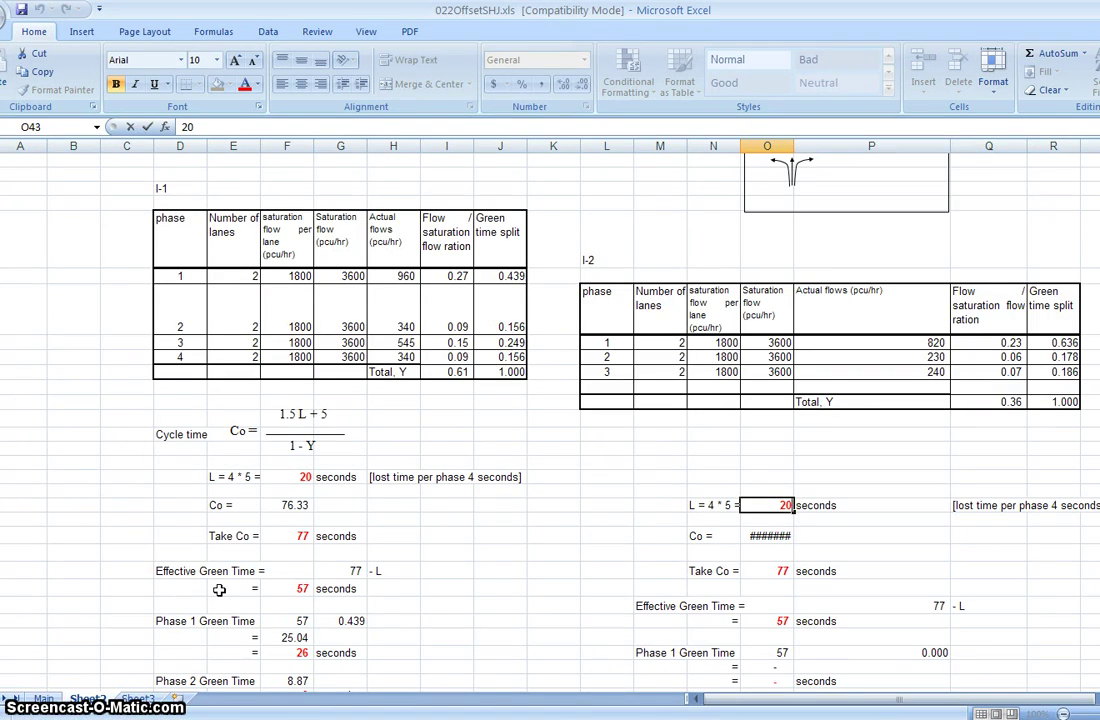
{"action": "key", "text": "Escape"}
{"action": "key", "text": "Left"}
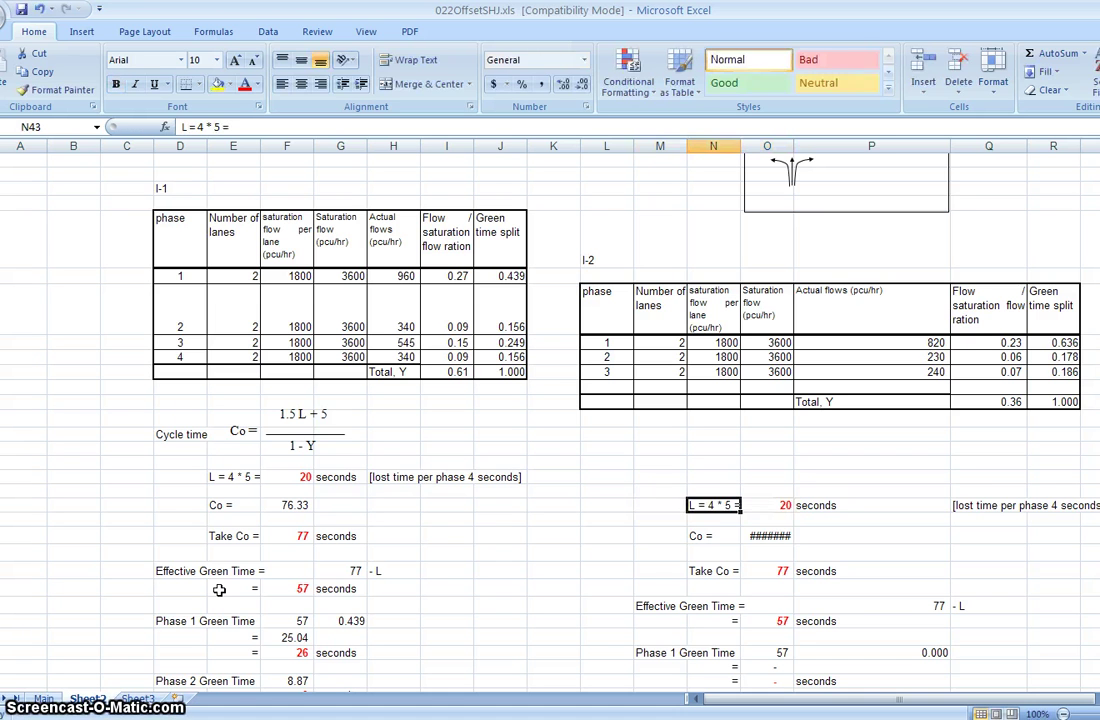
{"action": "key", "text": "F2"}
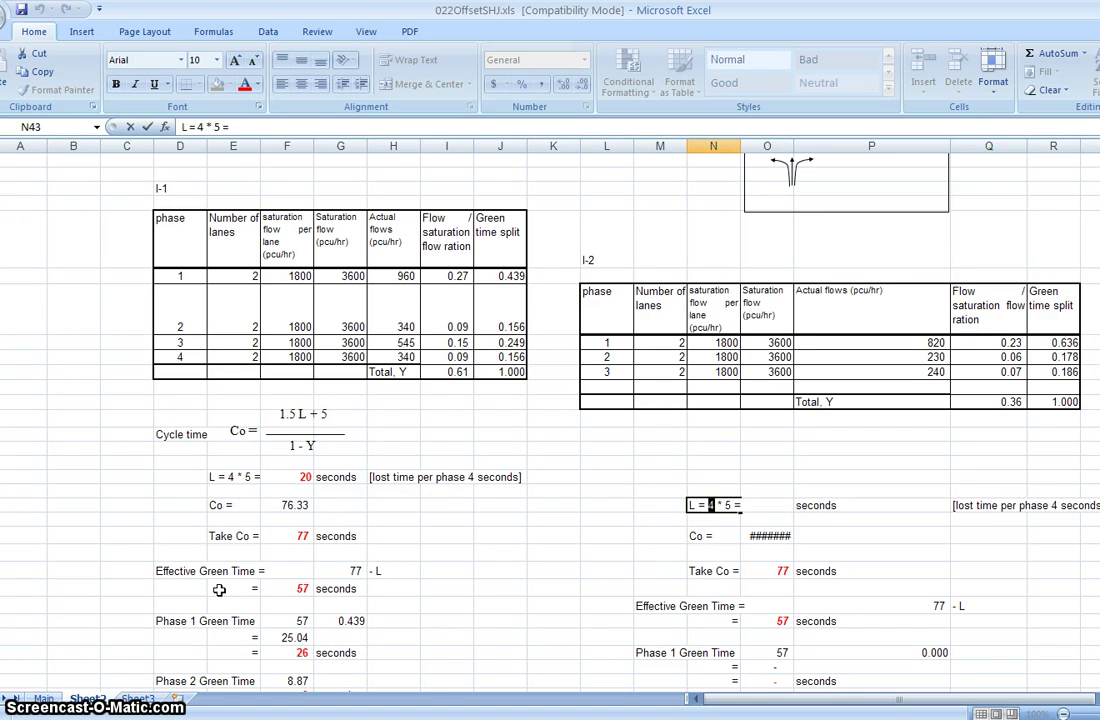
{"action": "type", "text": "3"}
{"action": "key", "text": "Return"}
Set I-2's lost time value in O43 to 15 seconds.
{"action": "key", "text": "Up"}
{"action": "key", "text": "Right"}
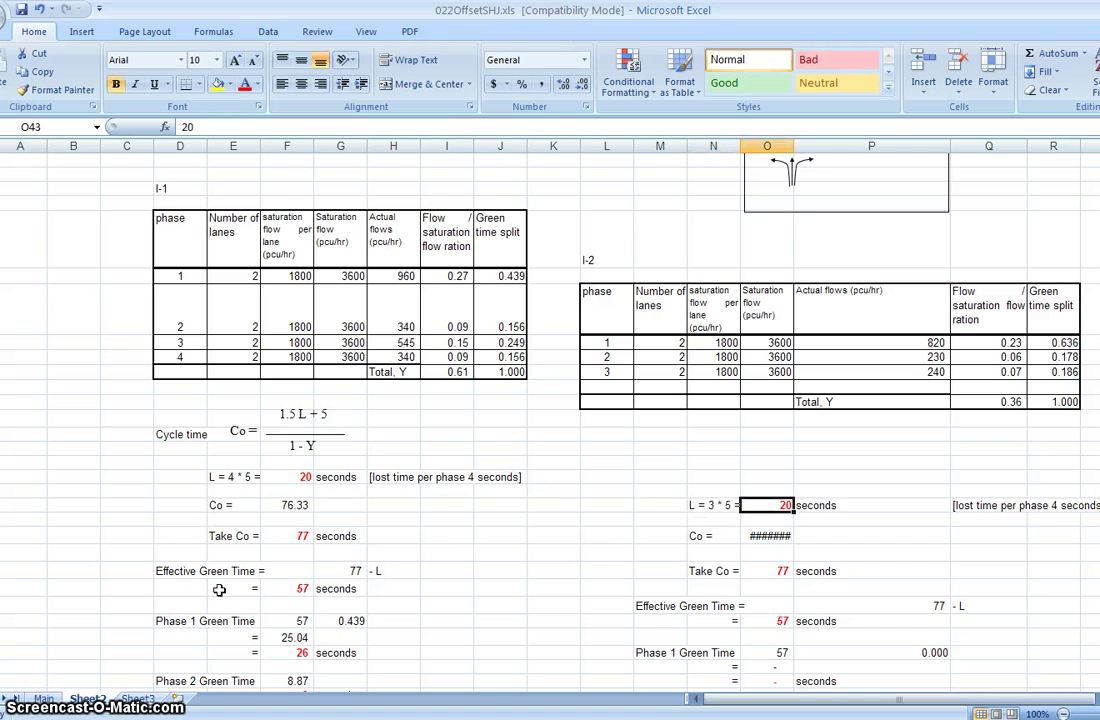
{"action": "type", "text": "15"}
{"action": "key", "text": "Return"}
{"action": "key", "text": "Right"}
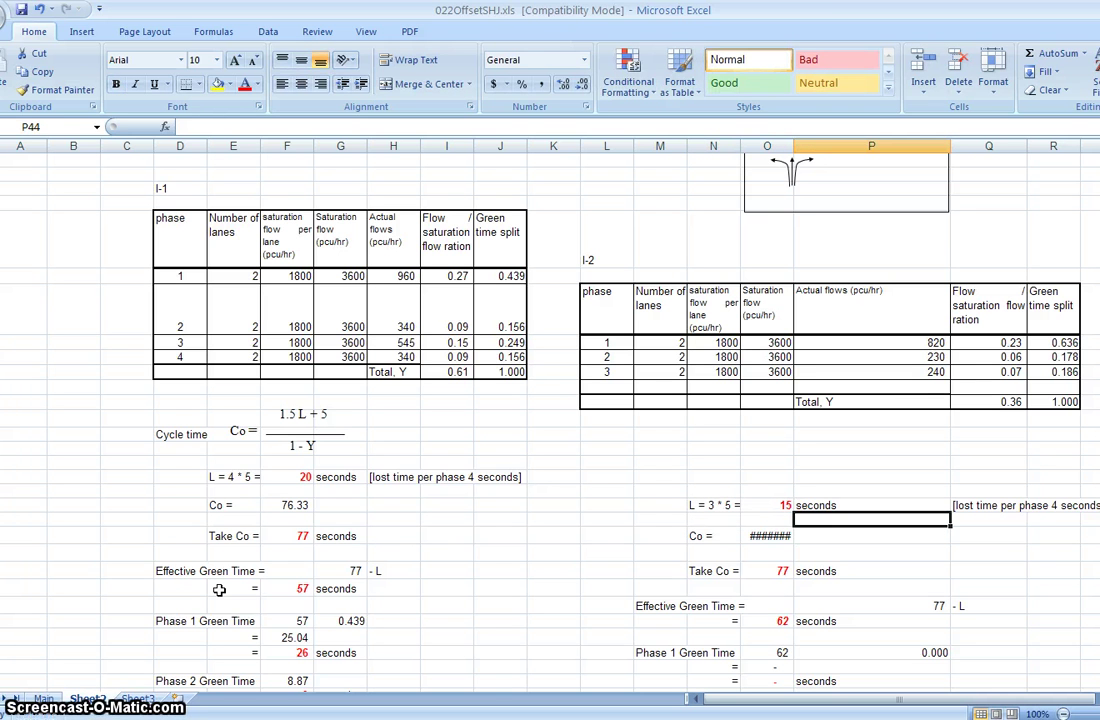
Delete the "[lost time per phase 4 seconds]" notes from H41 in the I-1 calculation and Q43 in the I-2 calculation.
{"action": "key", "text": "Up"}
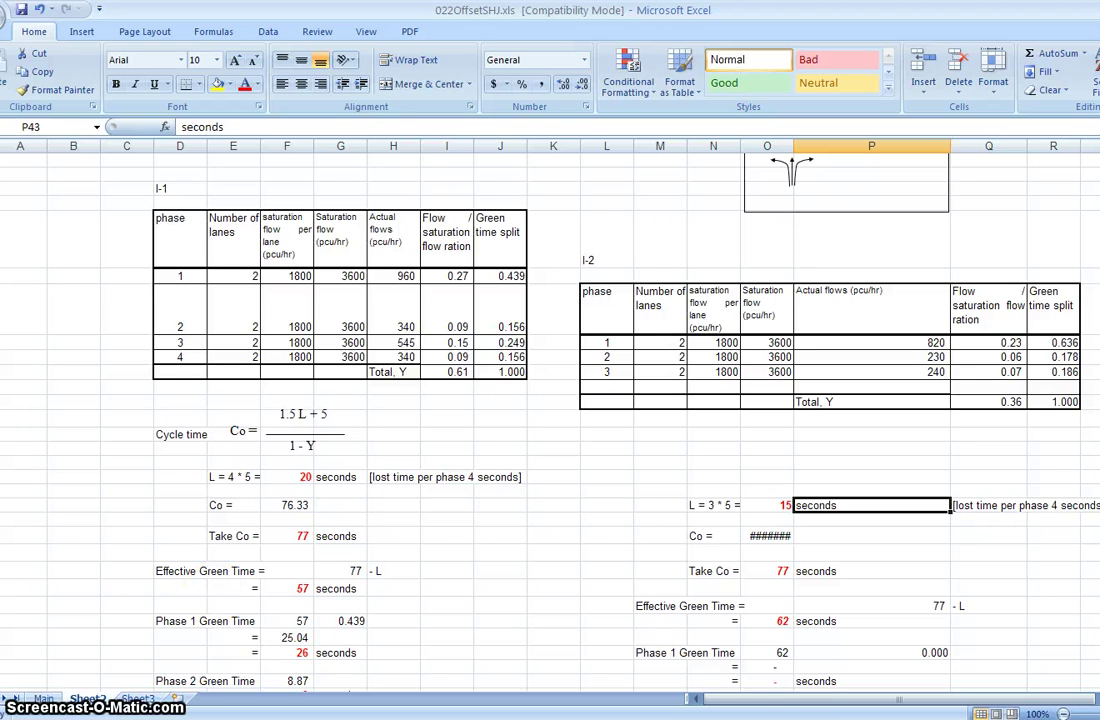
{"action": "left_click", "coordinate": [398, 477]}
{"action": "key", "text": "Delete"}
{"action": "key", "text": "Right"}
{"action": "key", "text": "Right"}
{"action": "key", "text": "Right"}
{"action": "key", "text": "Right"}
{"action": "key", "text": "Right"}
{"action": "key", "text": "Right"}
{"action": "key", "text": "Right"}
{"action": "key", "text": "Right"}
{"action": "key", "text": "Right"}
{"action": "key", "text": "Right"}
{"action": "key", "text": "Right"}
{"action": "key", "text": "Right"}
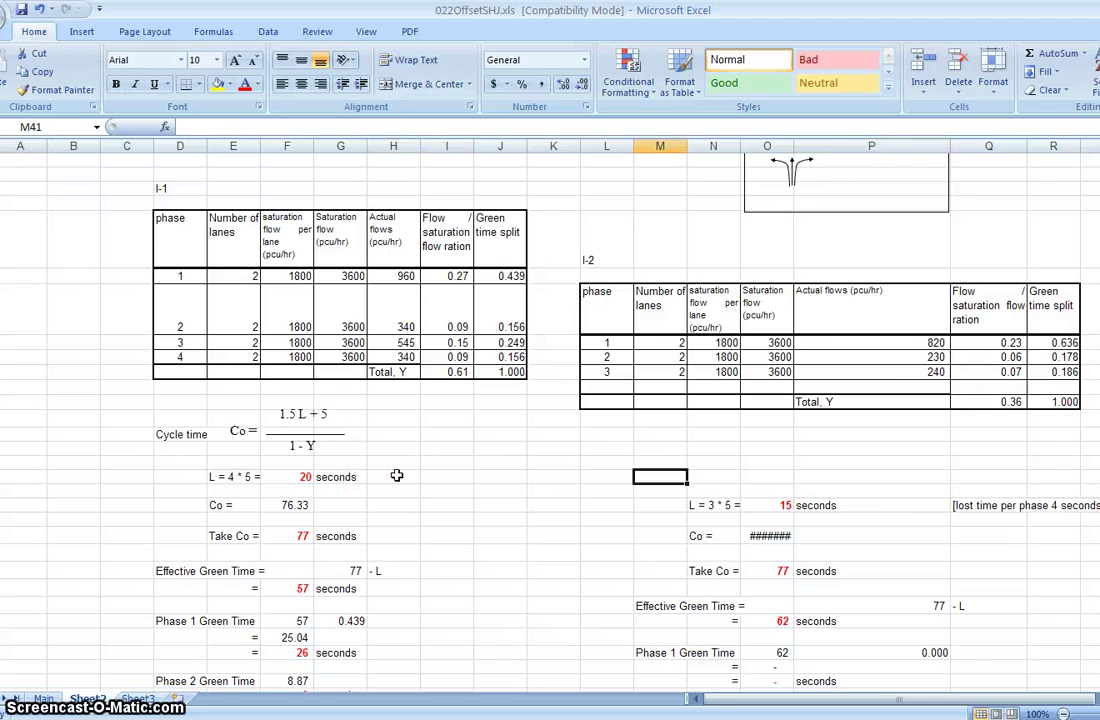
{"action": "key", "text": "Down"}
{"action": "key", "text": "Down"}
{"action": "key", "text": "Left"}
{"action": "key", "text": "Left"}
{"action": "key", "text": "Left"}
{"action": "key", "text": "Delete"}
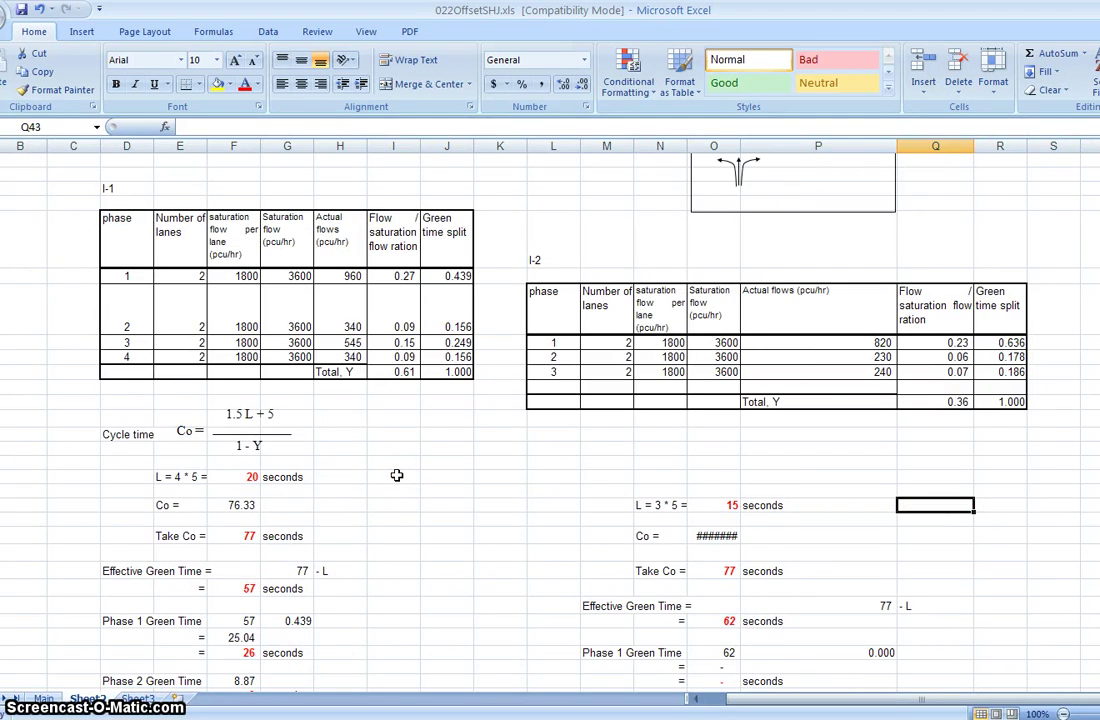
Correct I-2's cycle time formula in O45 to =1.5*O43/(1-Q36) and check it against the Total, Y flow ratio.
{"action": "key", "text": "Down"}
{"action": "key", "text": "Down"}
{"action": "key", "text": "Left"}
{"action": "key", "text": "Left"}
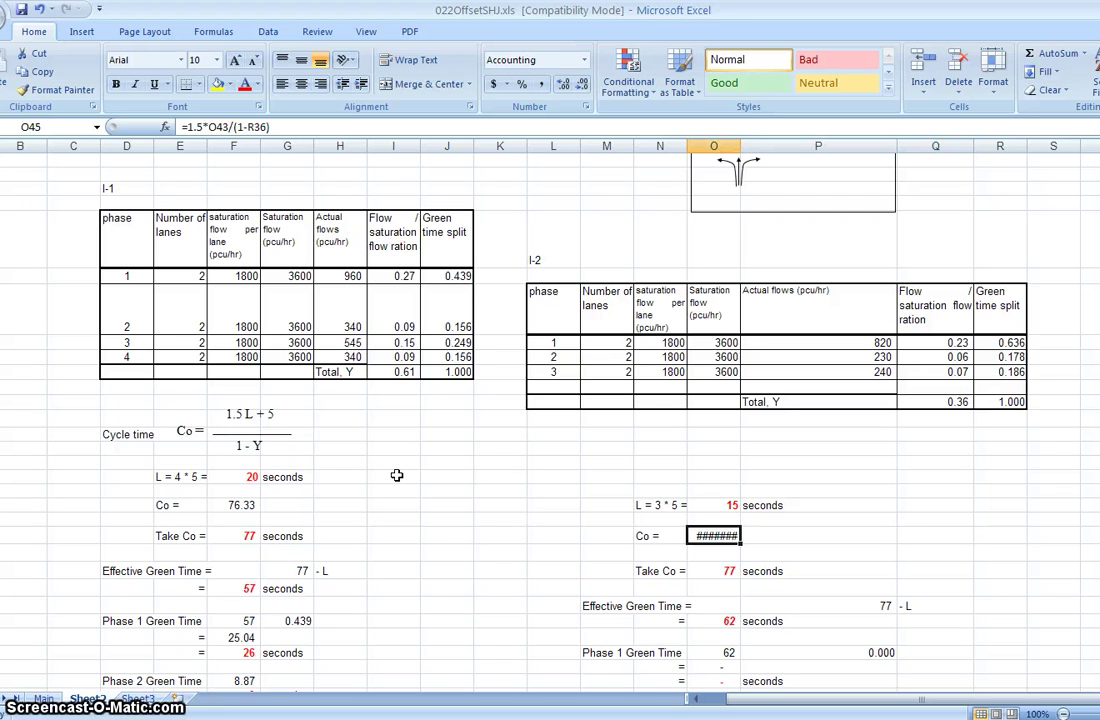
{"action": "type", "text": "="}
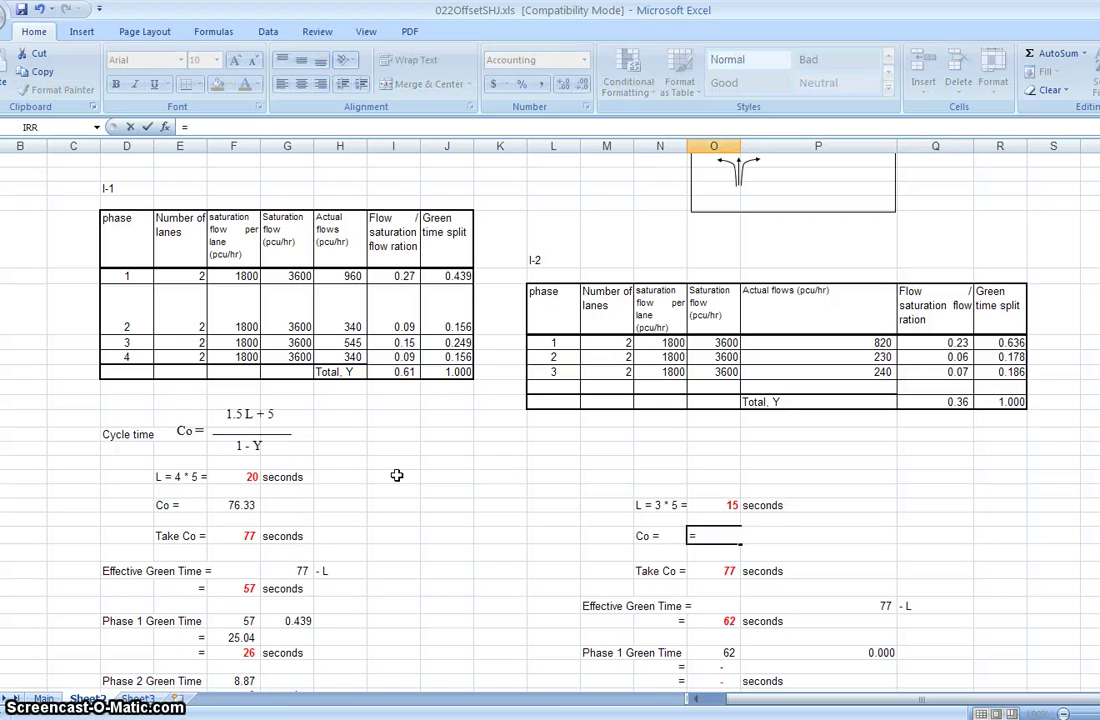
{"action": "key", "text": "Escape"}
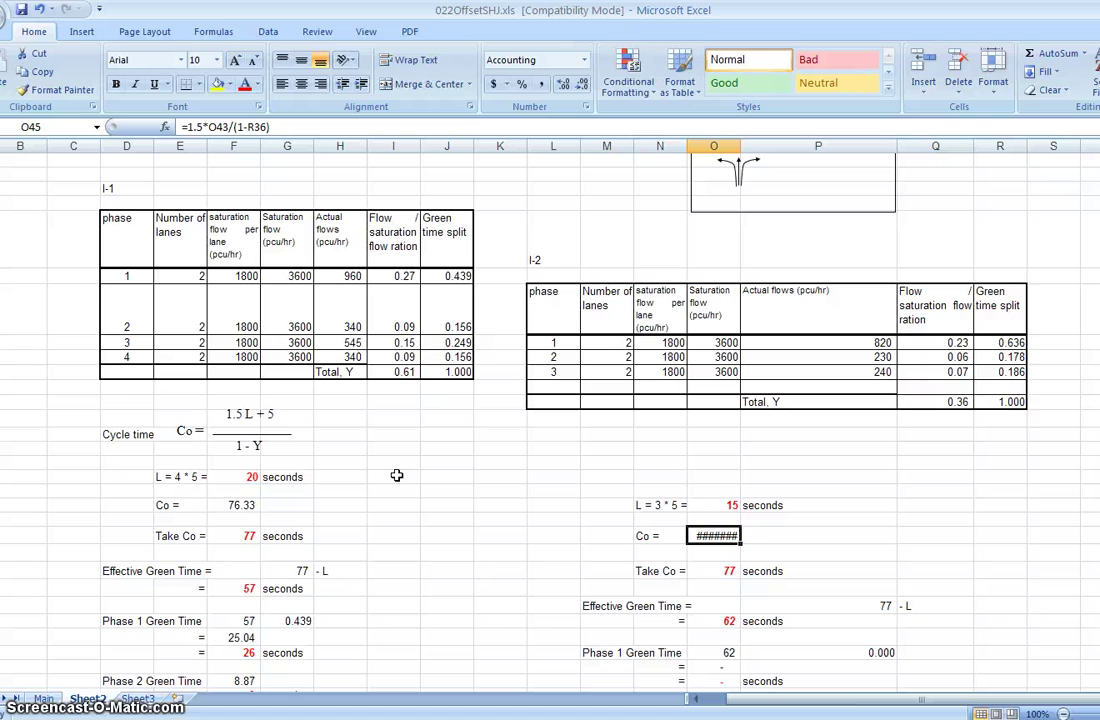
{"action": "key", "text": "F2"}
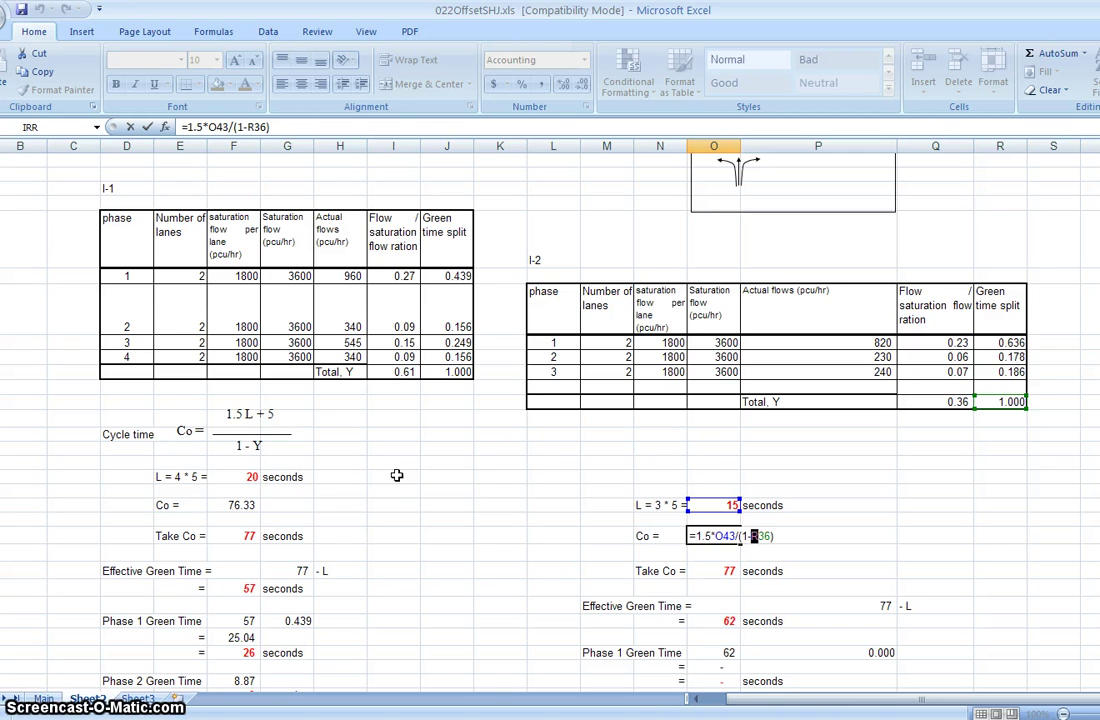
{"action": "type", "text": "Q"}
{"action": "key", "text": "Return"}
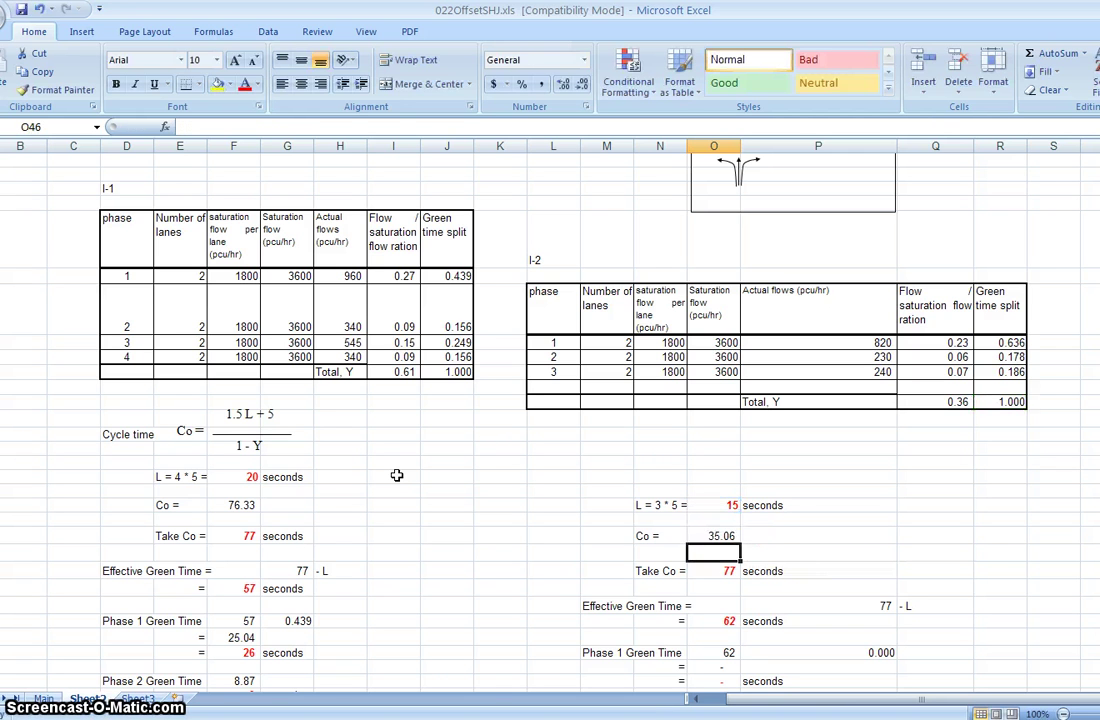
{"action": "key", "text": "Up"}
{"action": "left_click", "coordinate": [939, 404]}
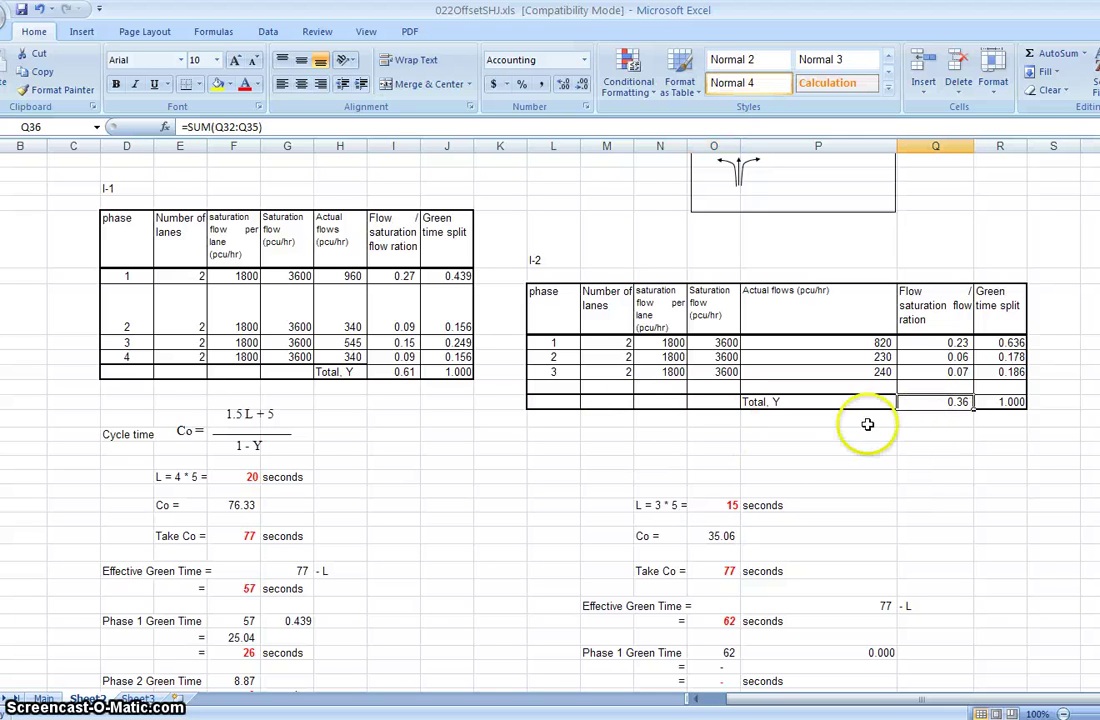
{"action": "left_click", "coordinate": [715, 536]}
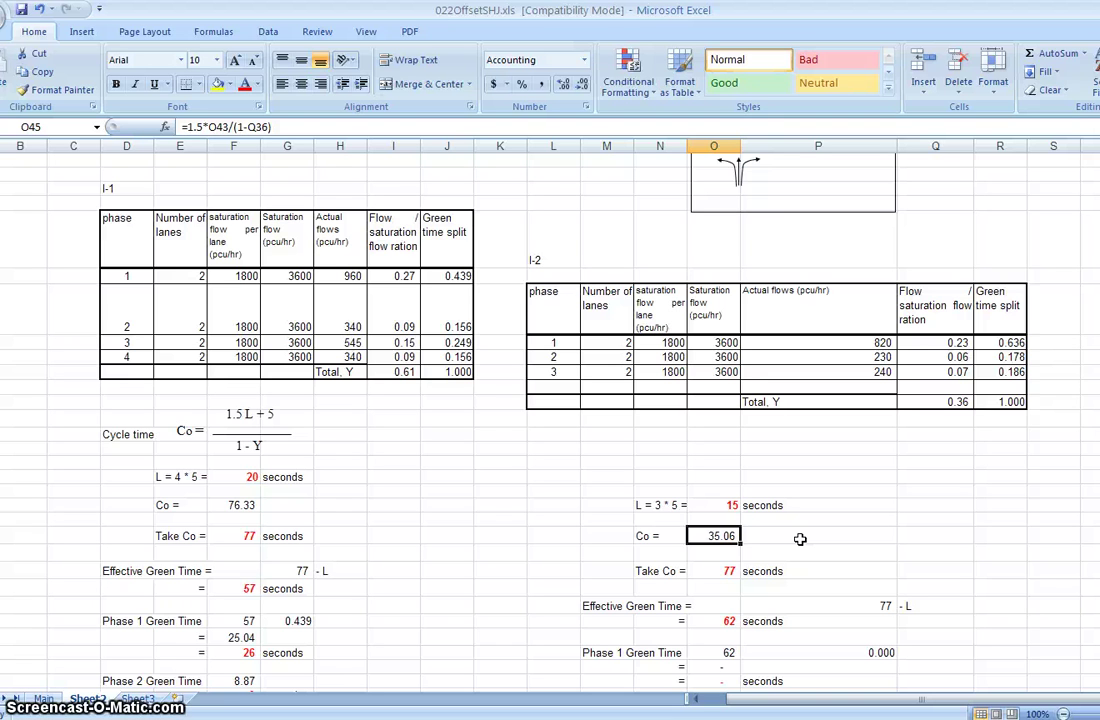
Set I-2's adopted cycle time, Take Co in O47, to 36 seconds.
{"action": "left_click", "coordinate": [719, 536]}
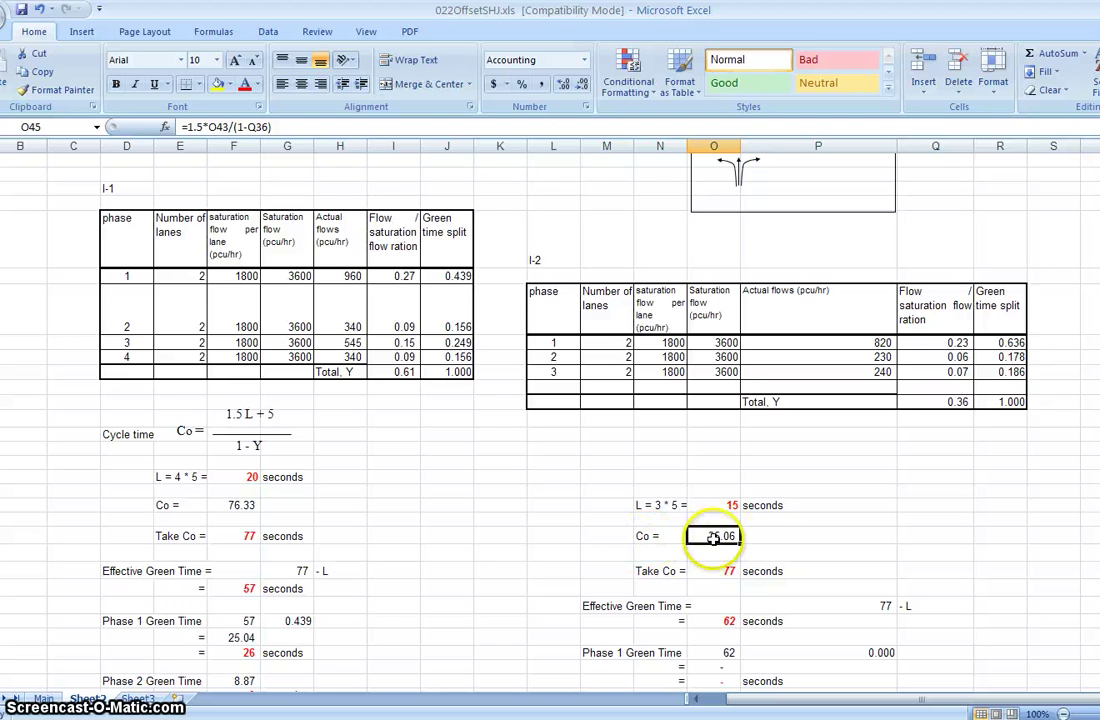
{"action": "left_click", "coordinate": [717, 571]}
{"action": "type", "text": "26"}
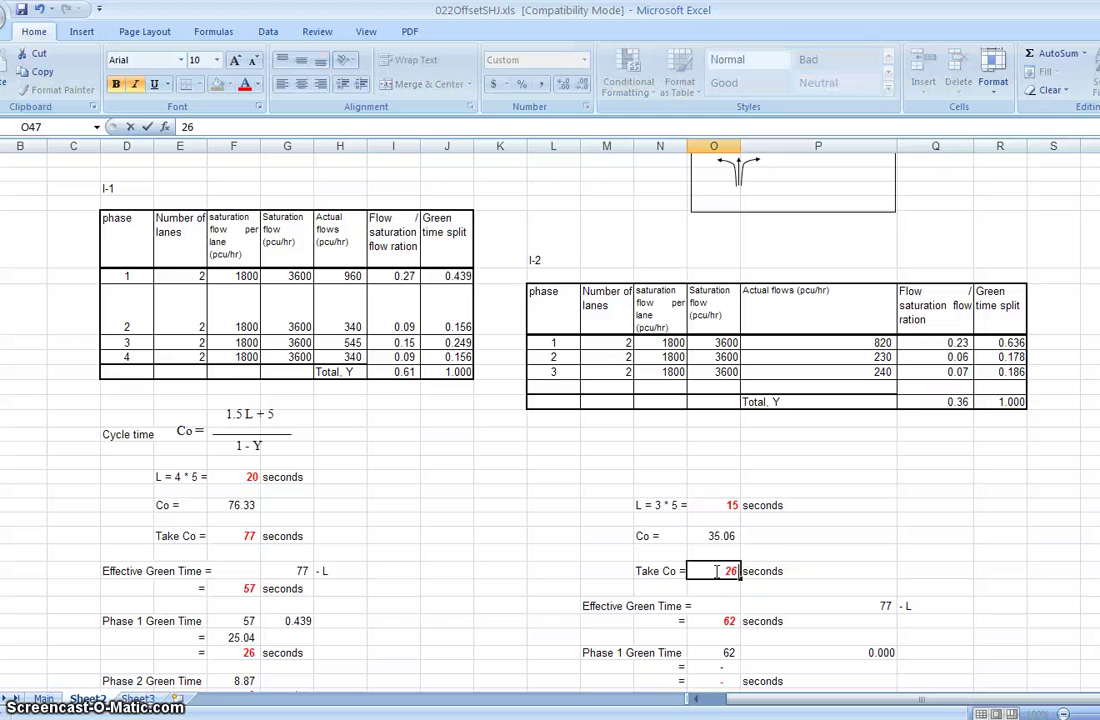
{"action": "key", "text": "Tab"}
{"action": "left_click", "coordinate": [717, 571]}
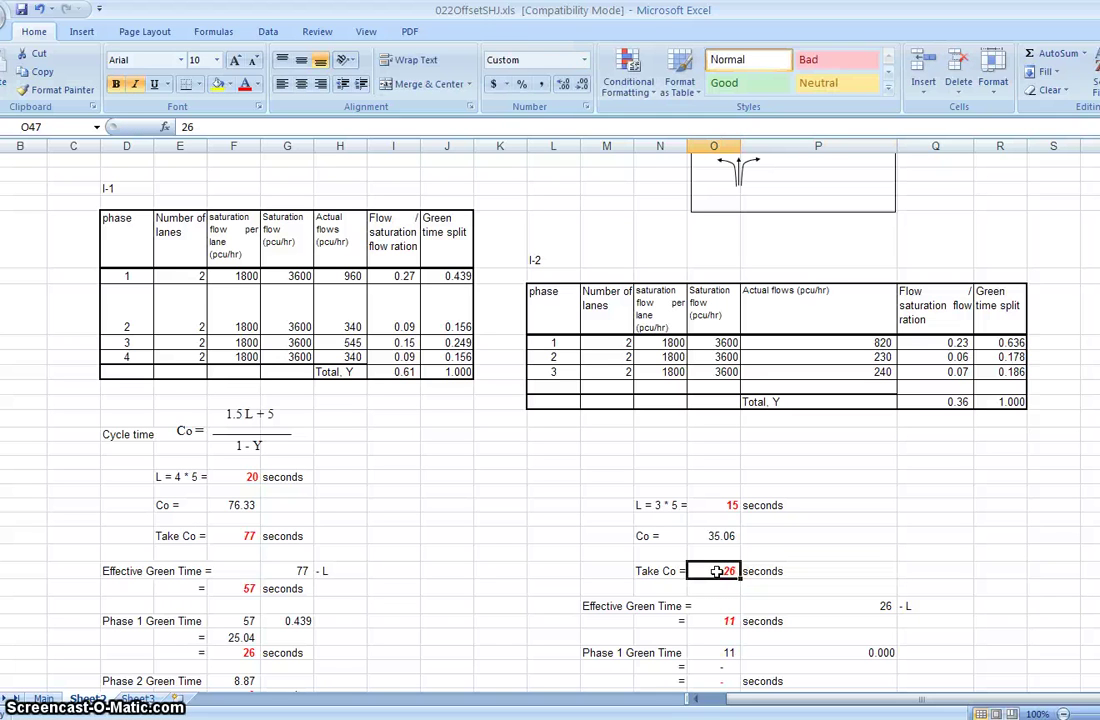
{"action": "type", "text": "36"}
{"action": "key", "text": "Return"}
{"action": "left_click", "coordinate": [717, 571]}
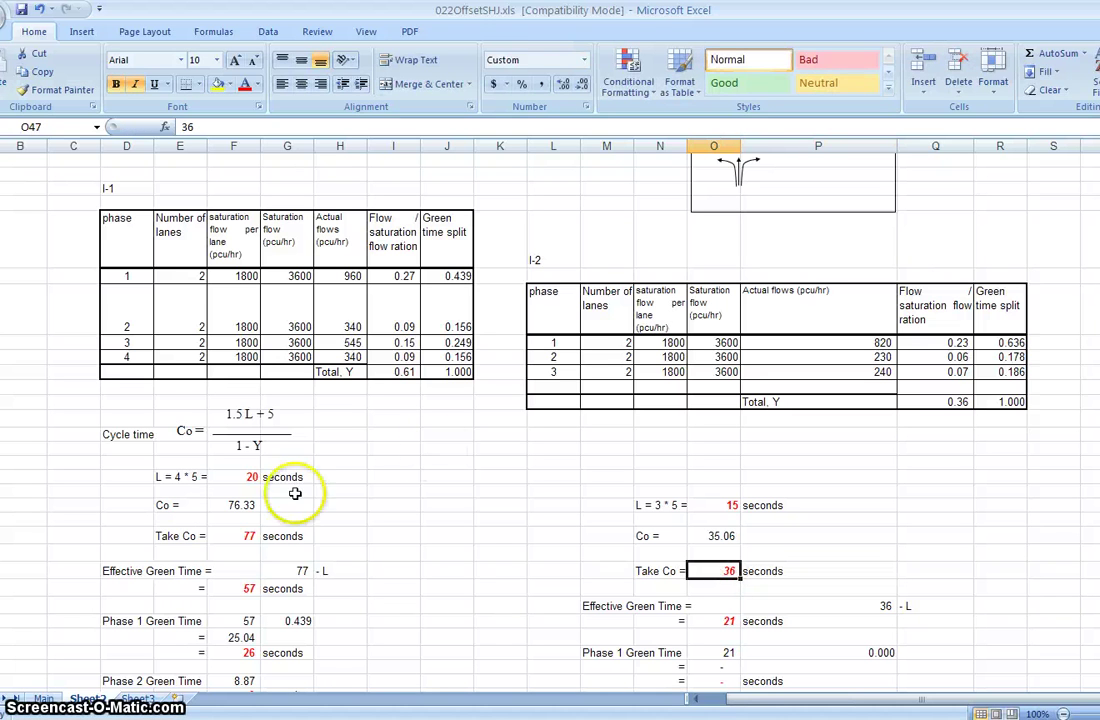
Set I-2's Take Co in O47 to 77 seconds to match the cycle time adopted for I-1.
{"action": "left_click", "coordinate": [240, 536]}
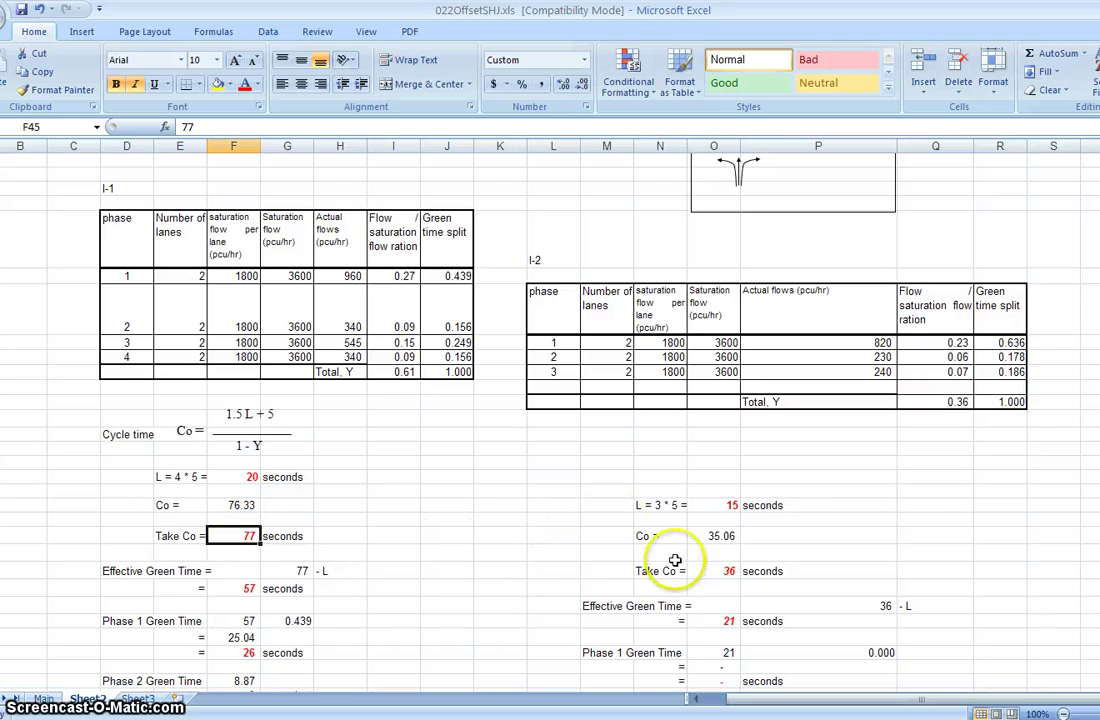
{"action": "left_click", "coordinate": [720, 571]}
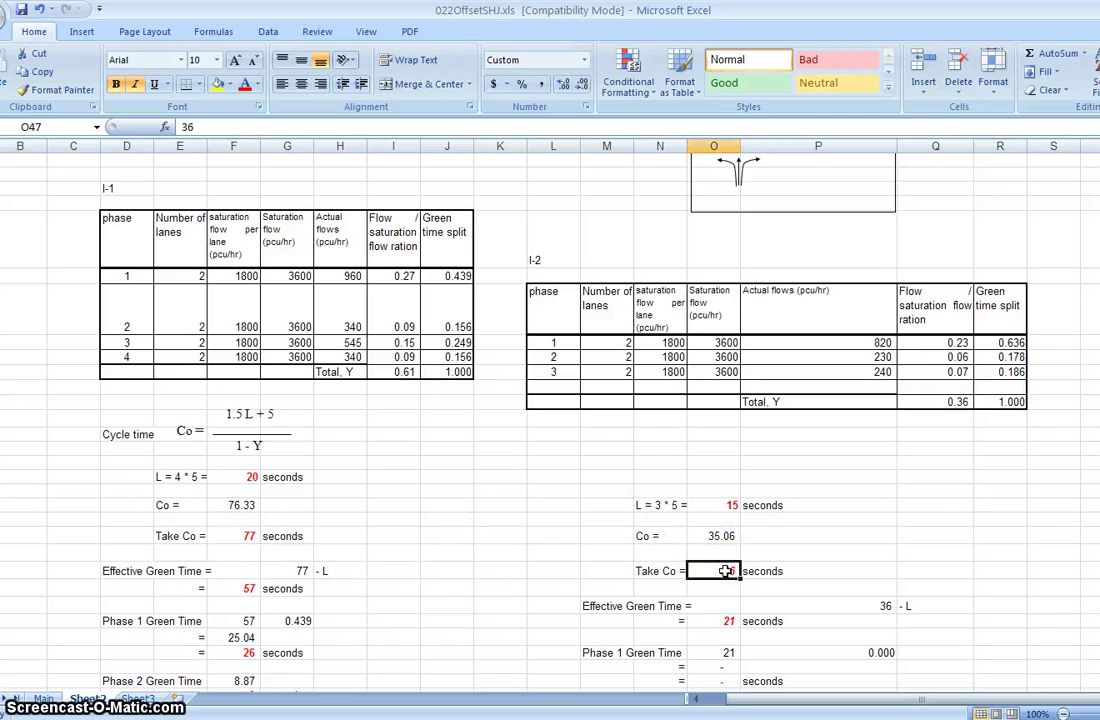
{"action": "type", "text": "77"}
{"action": "key", "text": "Return"}
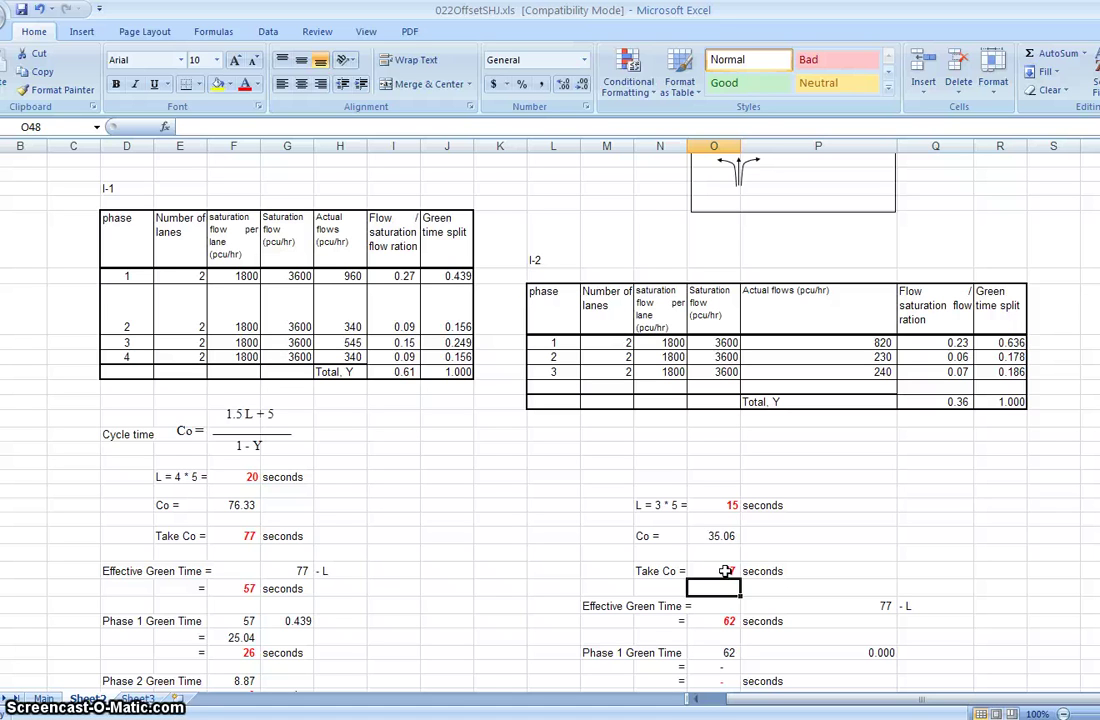
Check I-2's effective green time formula in O50 against the lost time in O43 and the adopted cycle time in O47.
{"action": "key", "text": "Down"}
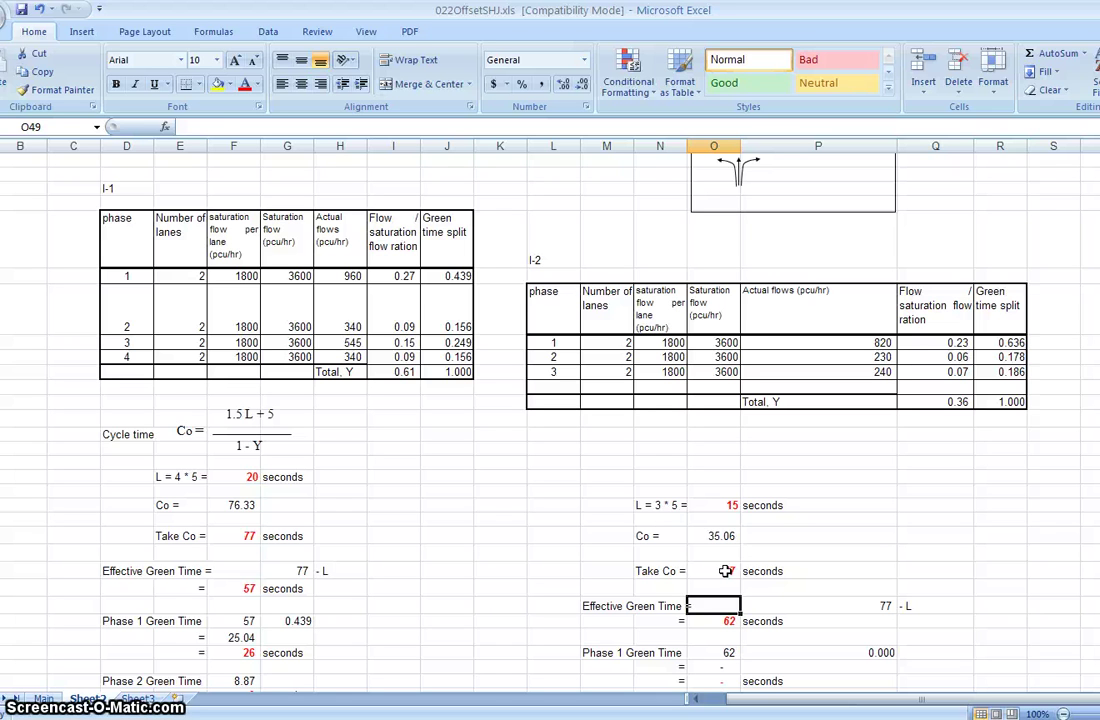
{"action": "key", "text": "Down"}
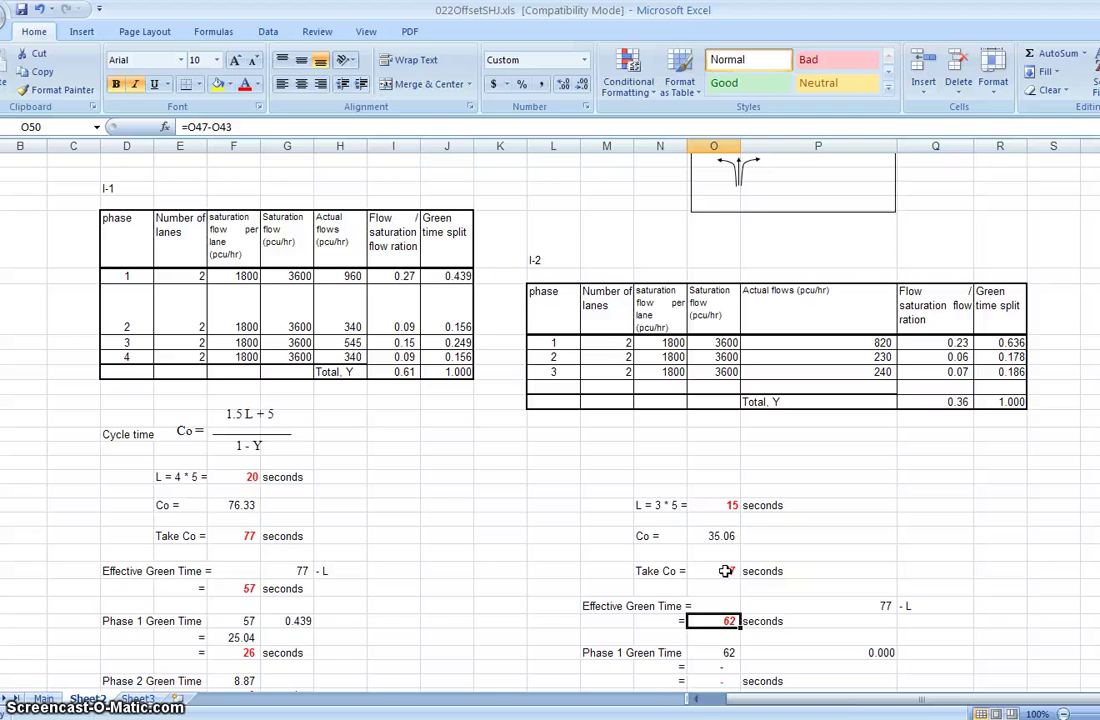
{"action": "key", "text": "Up"}
{"action": "key", "text": "Up"}
{"action": "key", "text": "Up"}
{"action": "key", "text": "Up"}
{"action": "key", "text": "Up"}
{"action": "key", "text": "Up"}
{"action": "key", "text": "Up"}
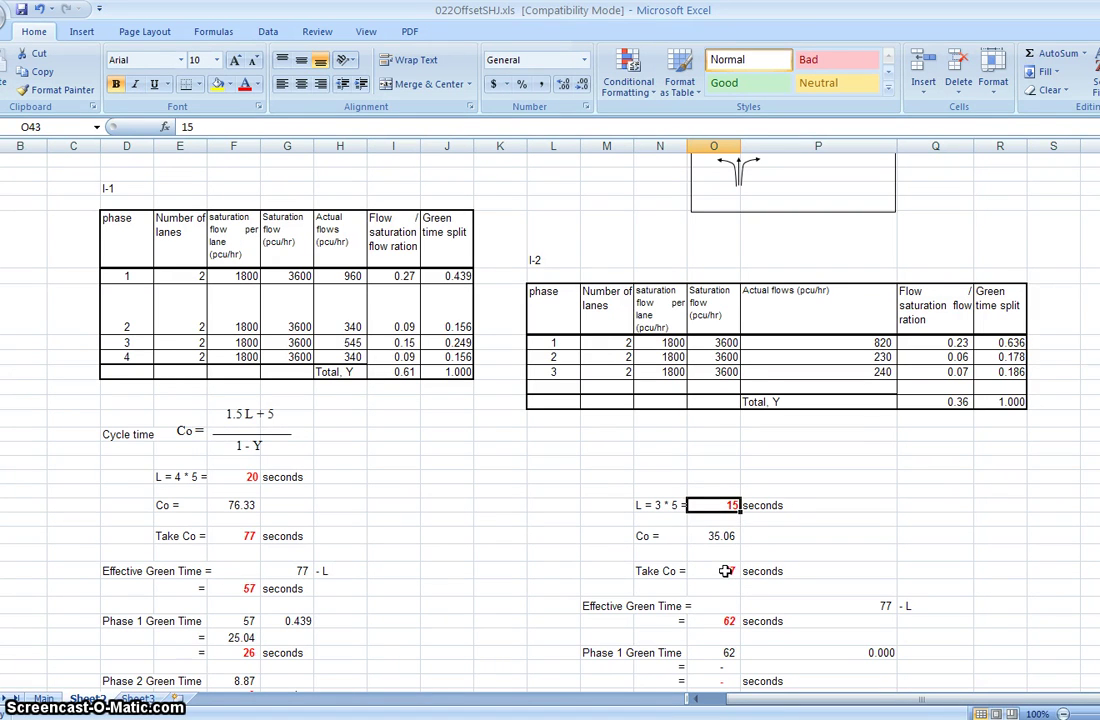
{"action": "key", "text": "Down"}
{"action": "key", "text": "Down"}
{"action": "key", "text": "Down"}
{"action": "key", "text": "Down"}
{"action": "key", "text": "Down"}
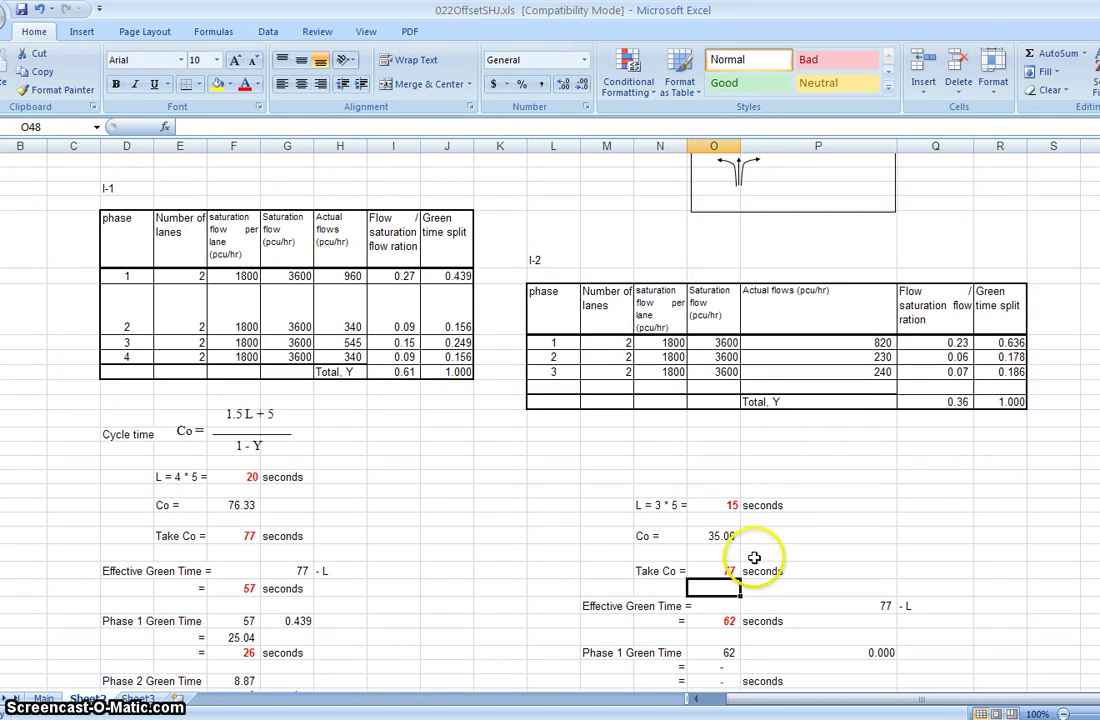
{"action": "key", "text": "Down"}
{"action": "key", "text": "Down"}
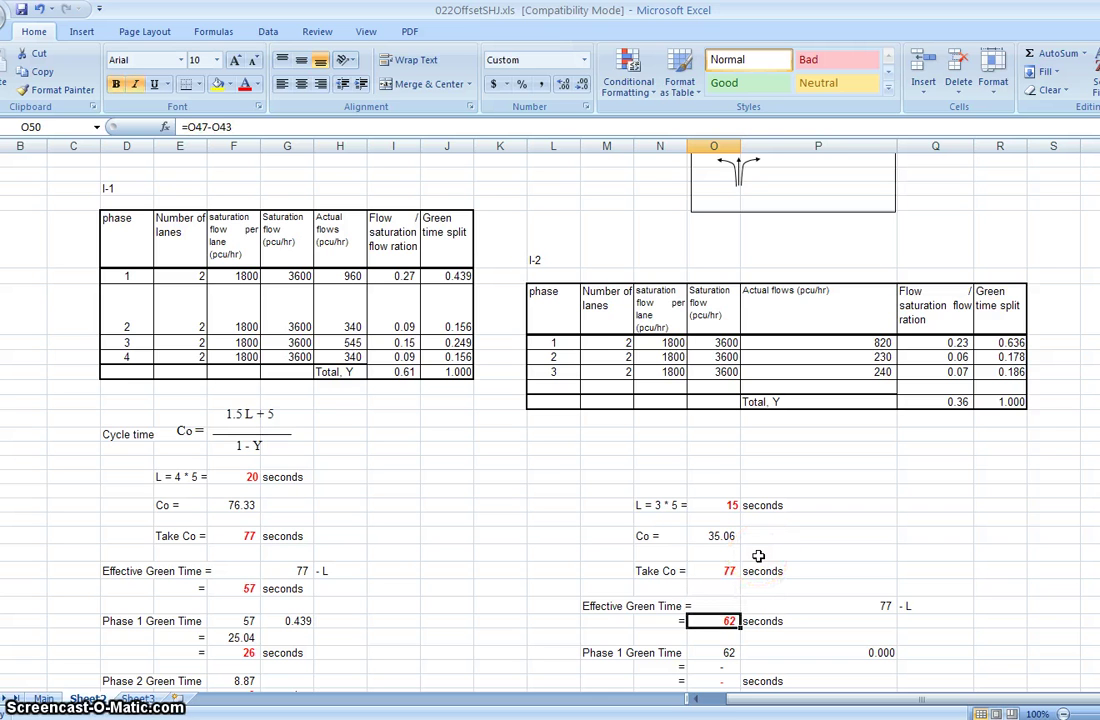
Examine I-2's copied green time formulas for phases 1 to 3 in O52 through O59.
{"action": "key", "text": "Down"}
{"action": "key", "text": "Down"}
{"action": "key", "text": "Down"}
{"action": "key", "text": "Down"}
{"action": "key", "text": "Down"}
{"action": "key", "text": "Down"}
{"action": "key", "text": "Down"}
{"action": "key", "text": "Down"}
{"action": "key", "text": "Down"}
{"action": "key", "text": "Down"}
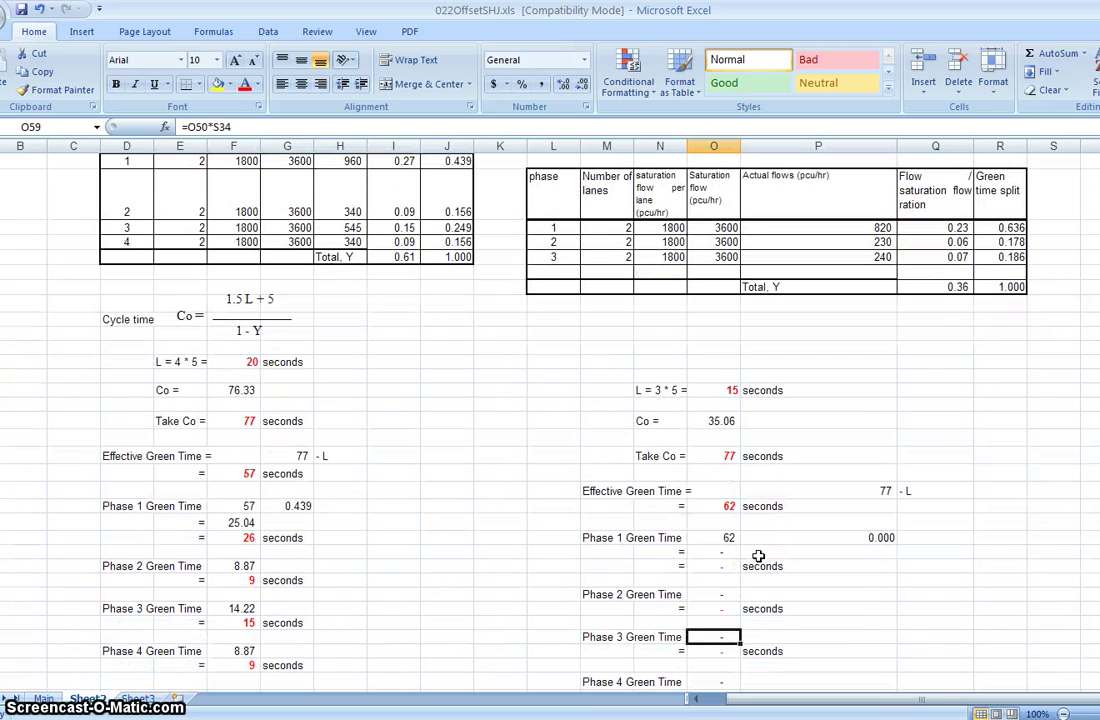
{"action": "key", "text": "Up"}
{"action": "key", "text": "Up"}
{"action": "key", "text": "Up"}
{"action": "key", "text": "Up"}
{"action": "key", "text": "Up"}
{"action": "key", "text": "Up"}
{"action": "key", "text": "Up"}
{"action": "key", "text": "Up"}
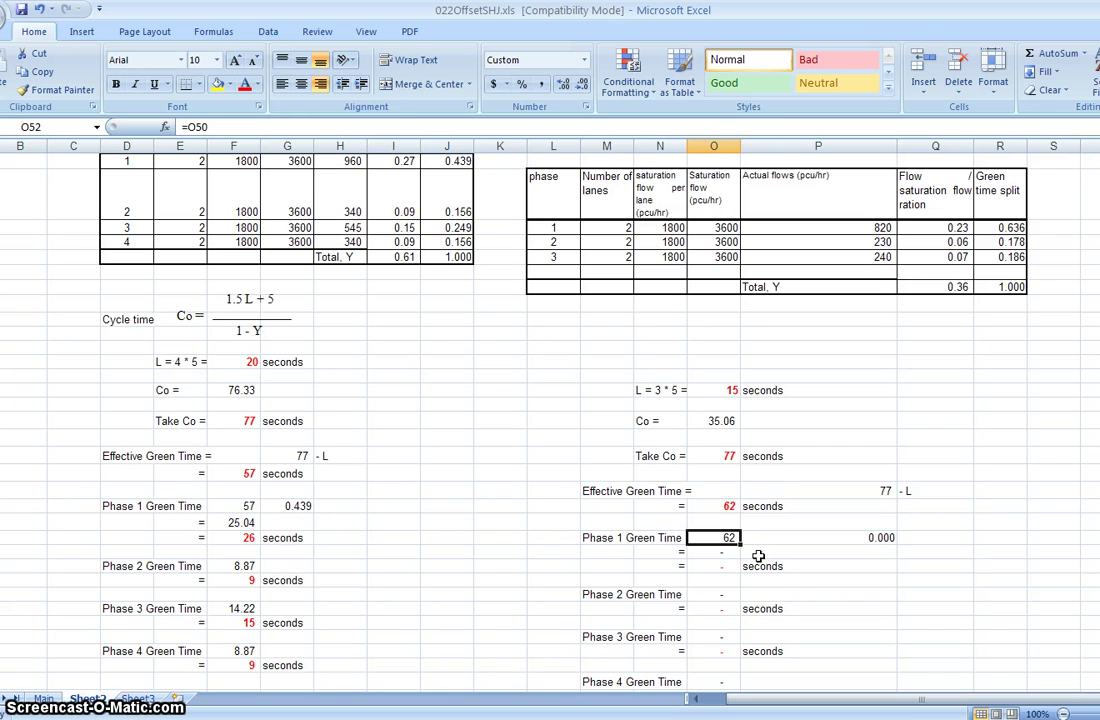
Examine I-1's effective and Phase 1 green time formulas in F47 through F52 as a reference for I-2.
{"action": "key", "text": "Left"}
{"action": "key", "text": "Left"}
{"action": "key", "text": "Left"}
{"action": "key", "text": "Left"}
{"action": "key", "text": "Left"}
{"action": "key", "text": "Left"}
{"action": "key", "text": "Left"}
{"action": "key", "text": "Left"}
{"action": "key", "text": "Left"}
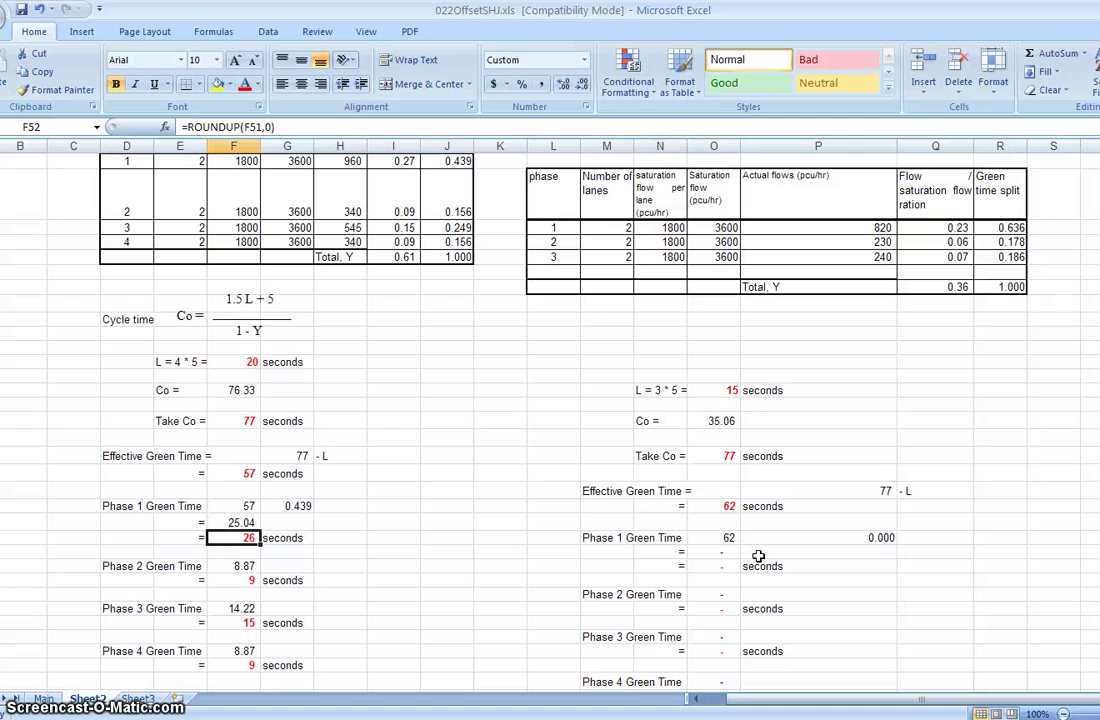
{"action": "key", "text": "Up"}
{"action": "key", "text": "Up"}
{"action": "key", "text": "Up"}
{"action": "key", "text": "Up"}
{"action": "key", "text": "Up"}
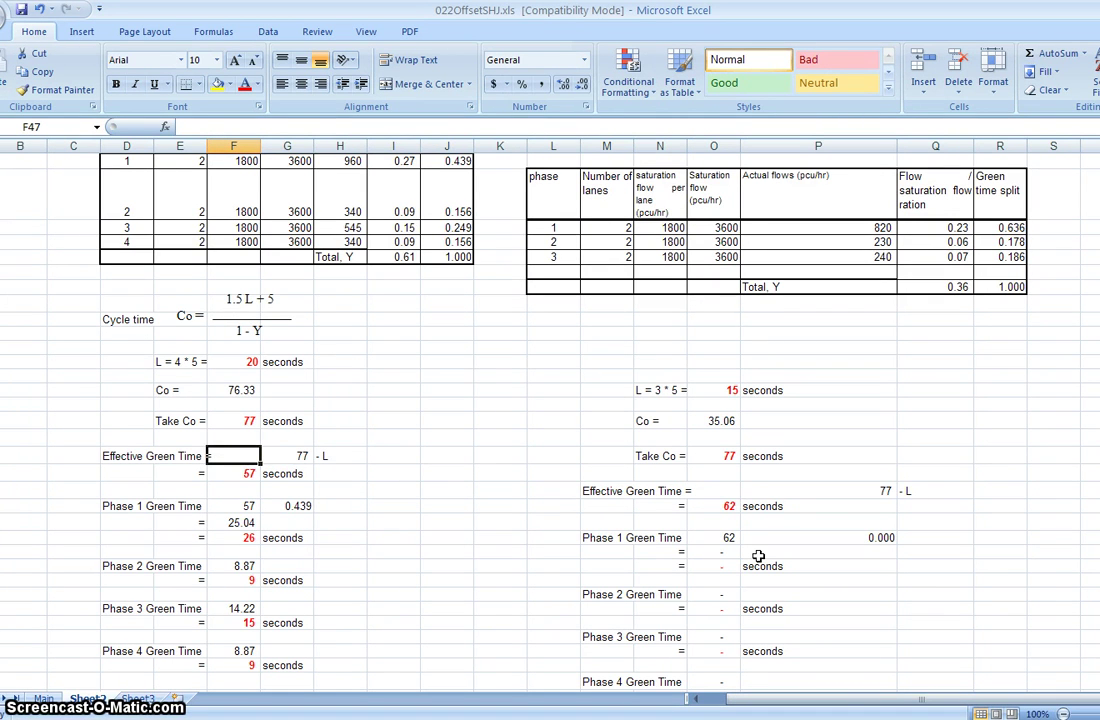
{"action": "key", "text": "Down"}
{"action": "key", "text": "Down"}
{"action": "key", "text": "Down"}
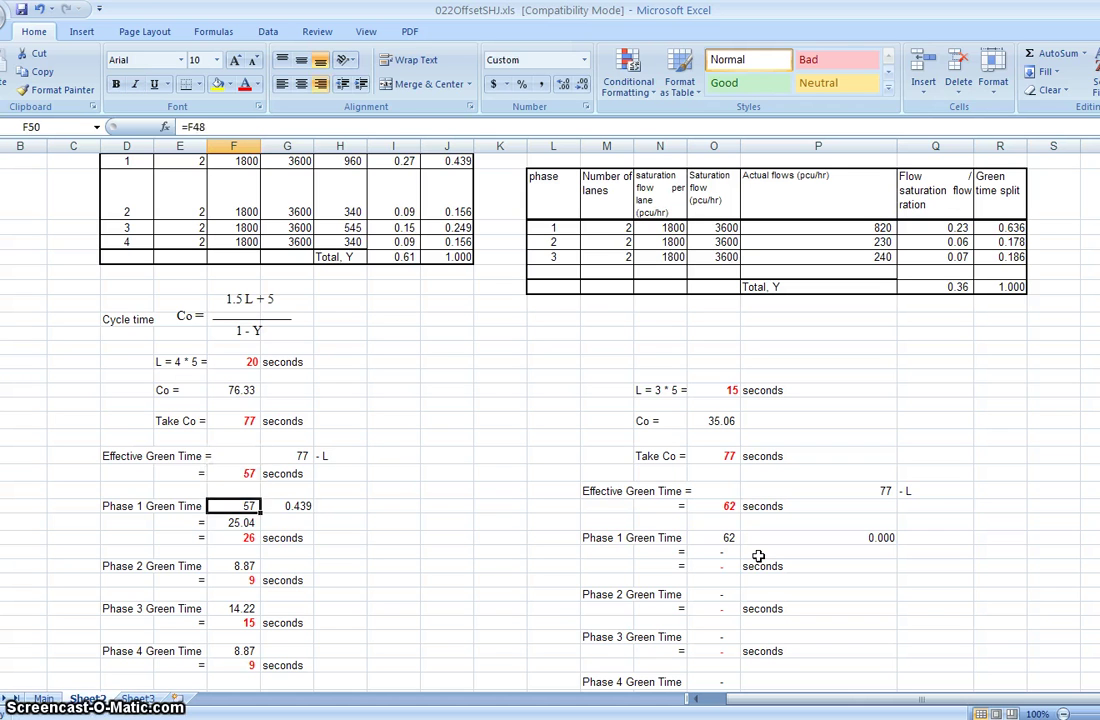
Enter =O50*R32 in O52 as I-2's Phase 1 green time.
{"action": "key", "text": "Right"}
{"action": "key", "text": "Right"}
{"action": "key", "text": "Right"}
{"action": "key", "text": "Right"}
{"action": "key", "text": "Right"}
{"action": "key", "text": "Right"}
{"action": "key", "text": "Right"}
{"action": "key", "text": "Right"}
{"action": "key", "text": "Right"}
{"action": "key", "text": "Down"}
{"action": "key", "text": "Down"}
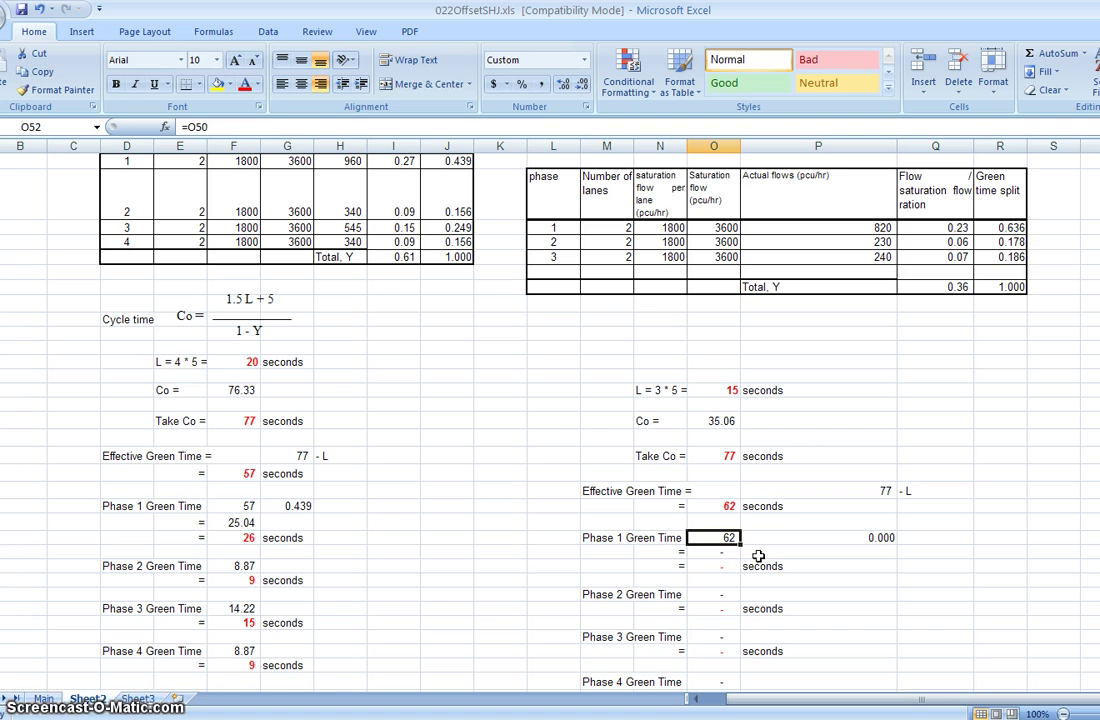
{"action": "type", "text": "="}
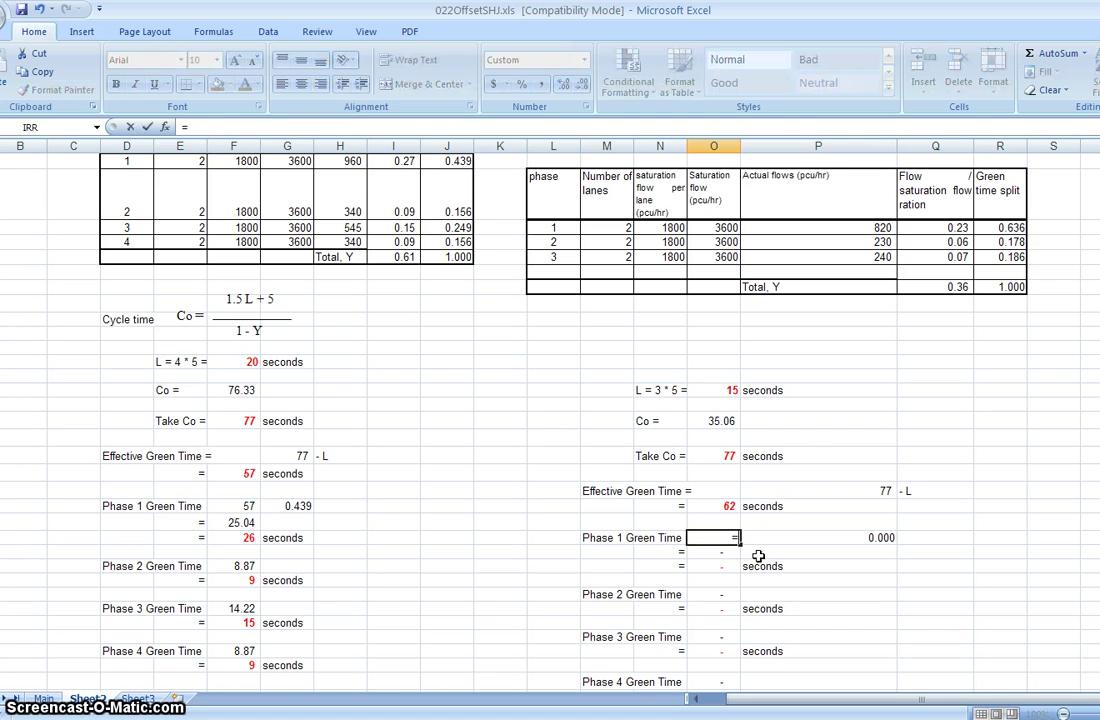
{"action": "key", "text": "Up"}
{"action": "key", "text": "Up"}
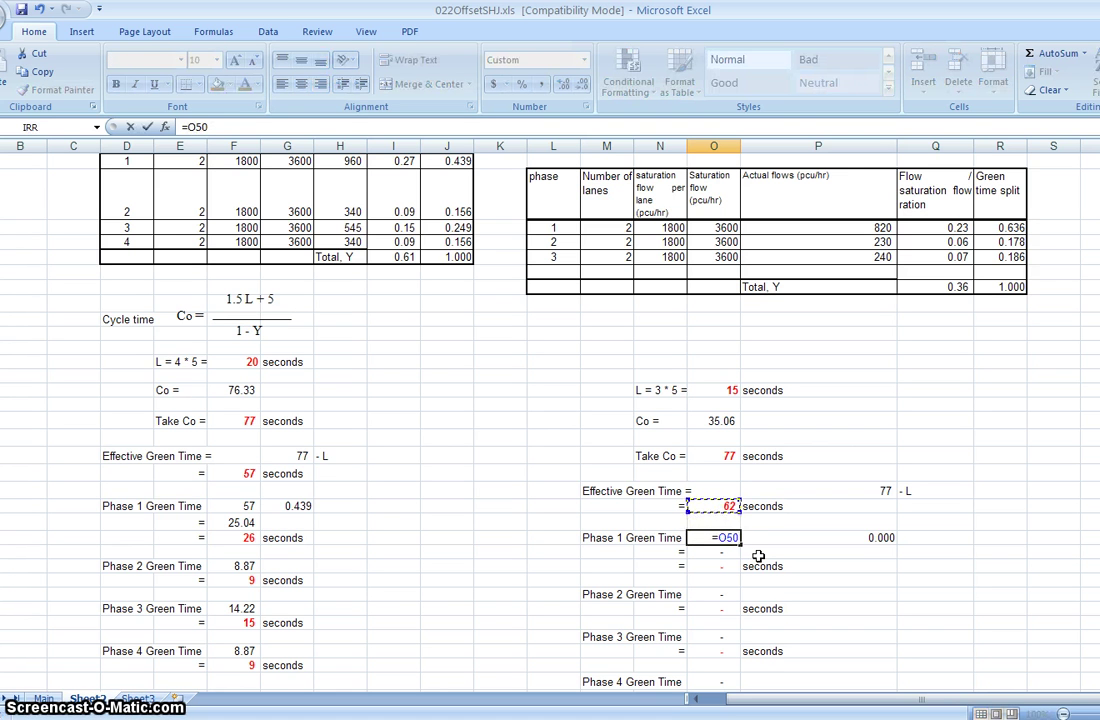
{"action": "type", "text": "*"}
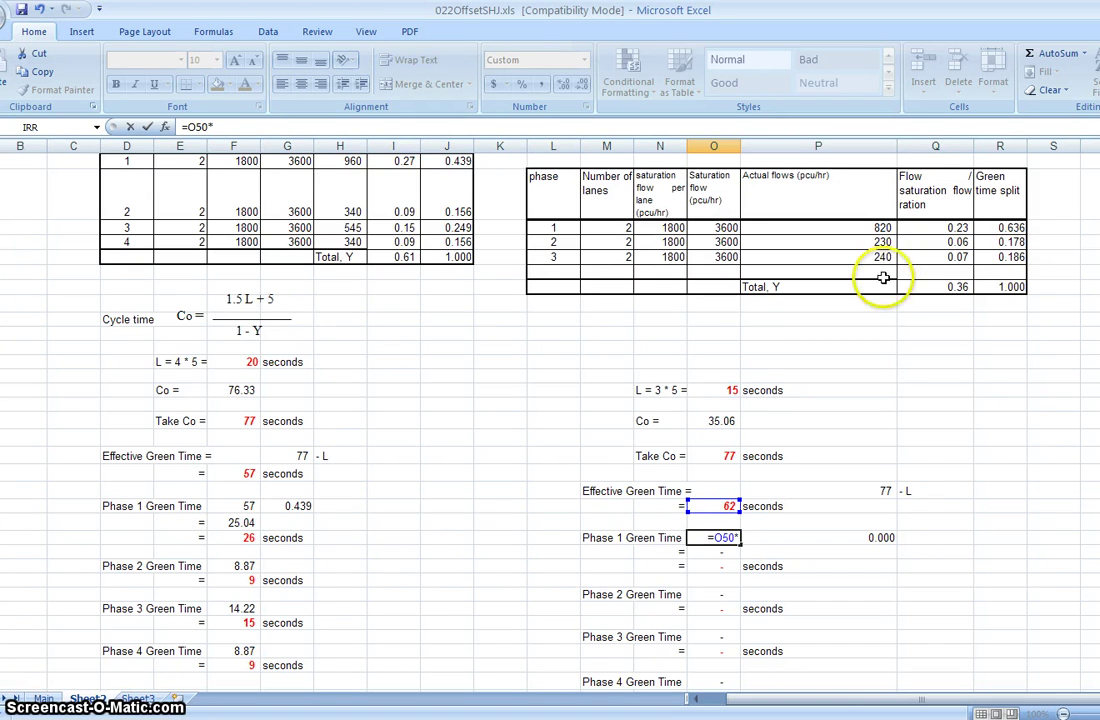
{"action": "left_click", "coordinate": [1014, 227]}
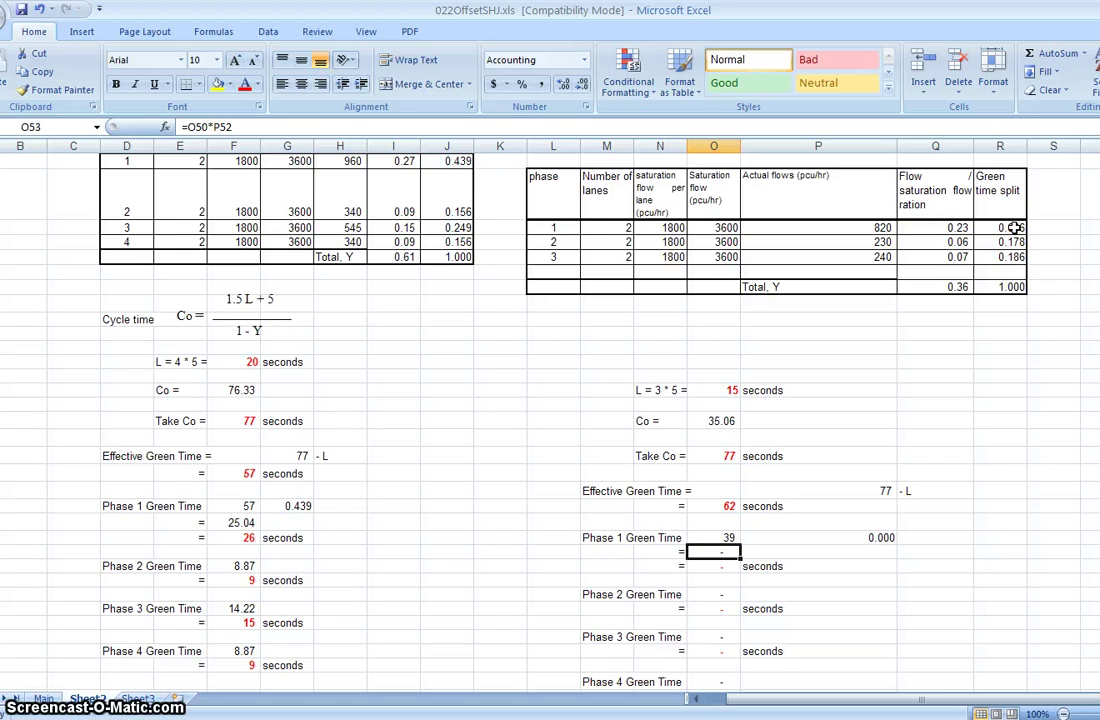
Set I-2's Phase 1 green time line to =O50 in O52, followed by the text * 0.636 in P52.
{"action": "key", "text": "Up"}
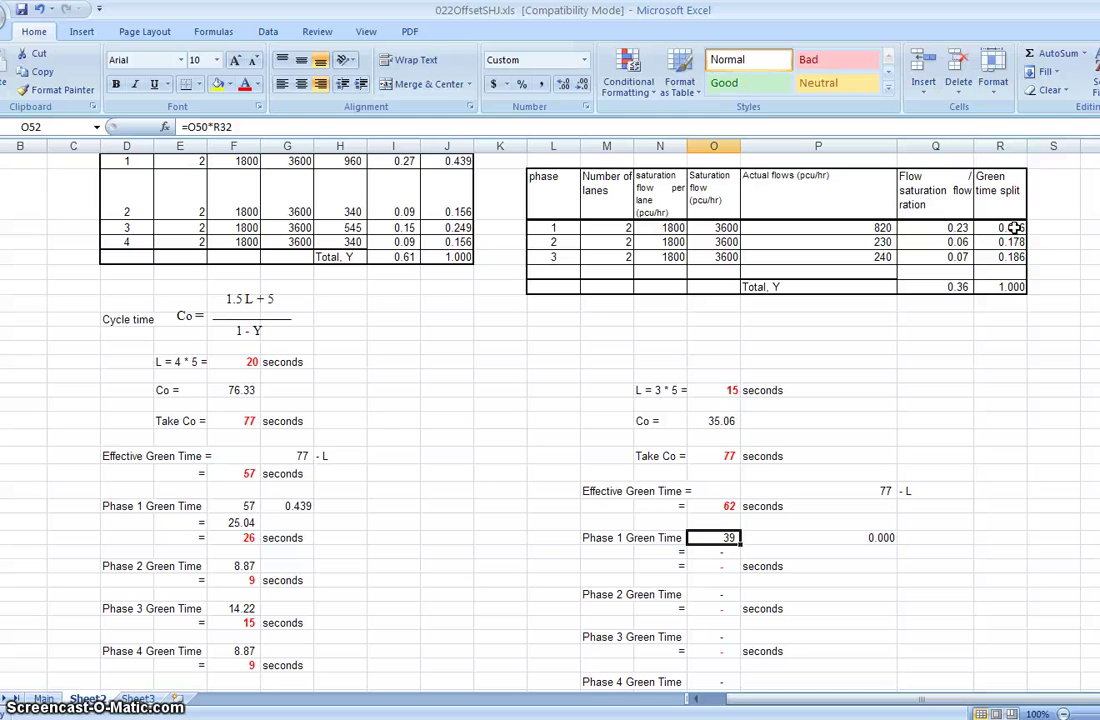
{"action": "type", "text": "=O50"}
{"action": "key", "text": "Return"}
{"action": "key", "text": "Up"}
{"action": "key", "text": "Right"}
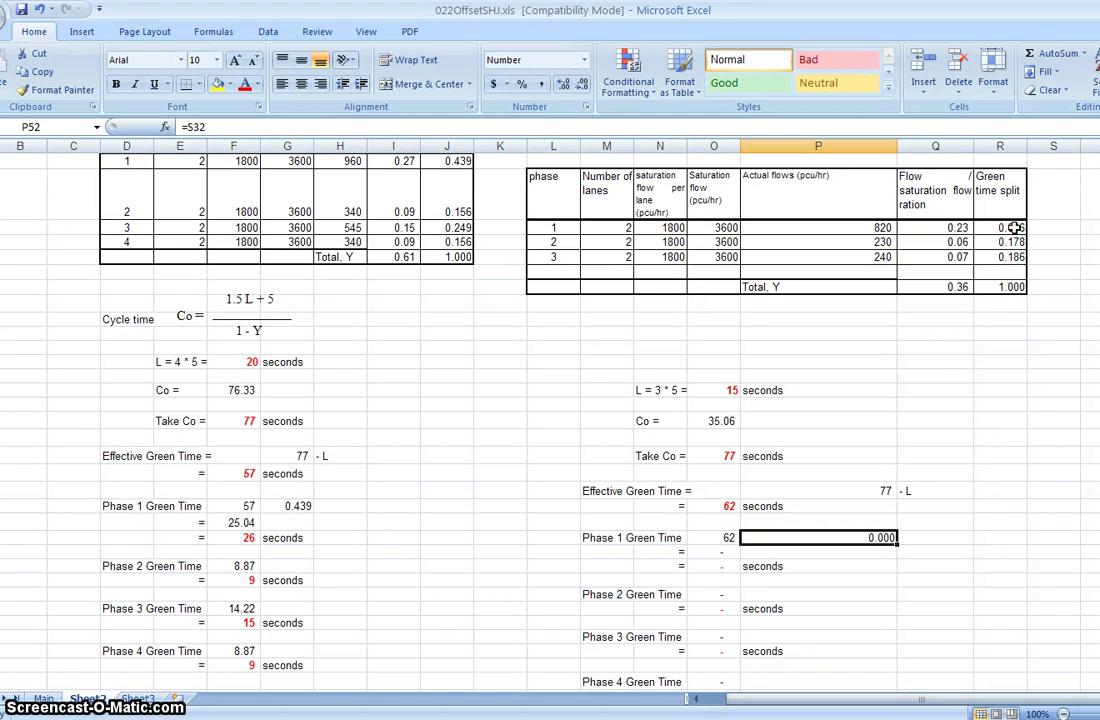
{"action": "type", "text": "*"}
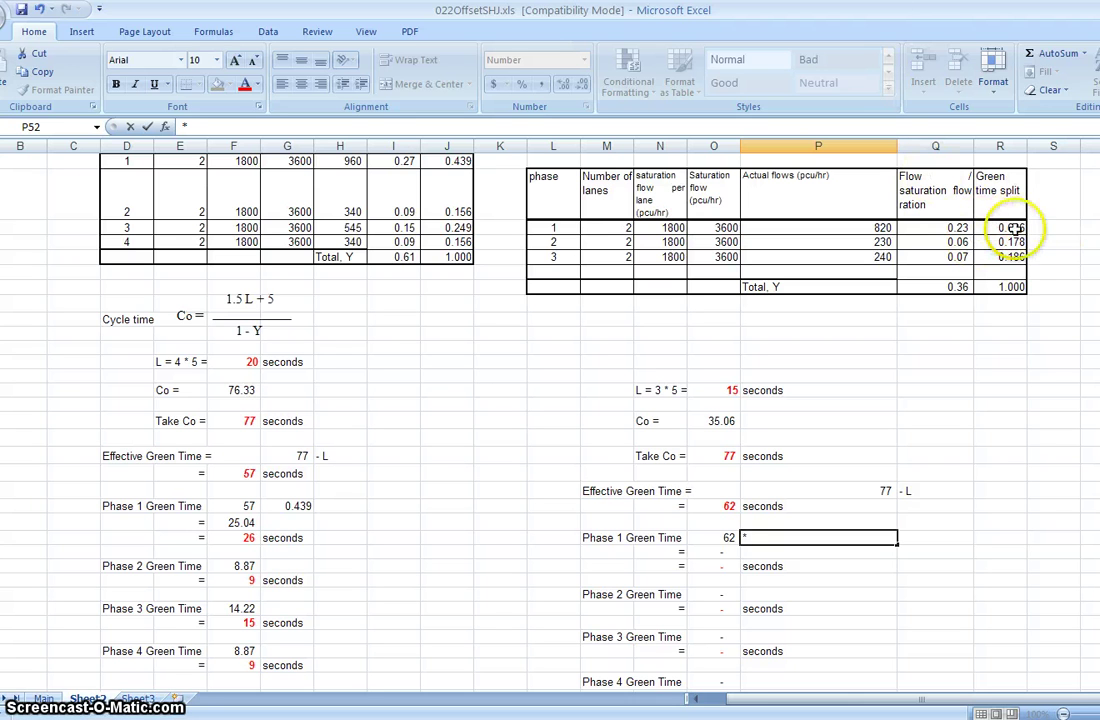
{"action": "type", "text": " 0"}
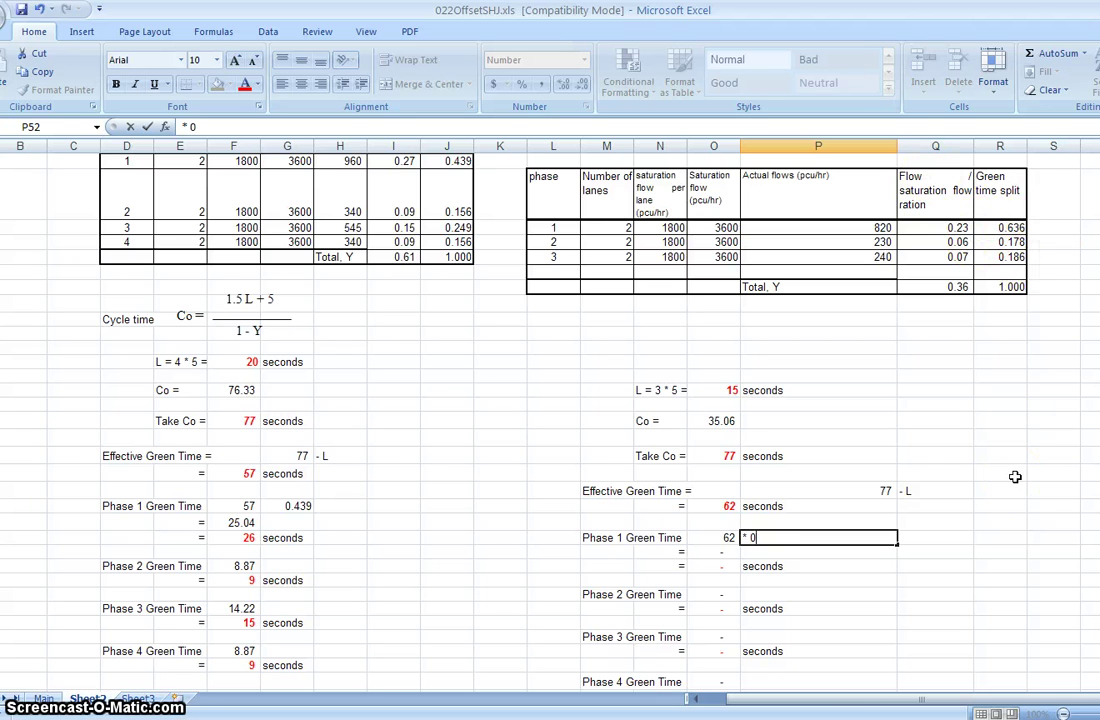
{"action": "type", "text": "."}
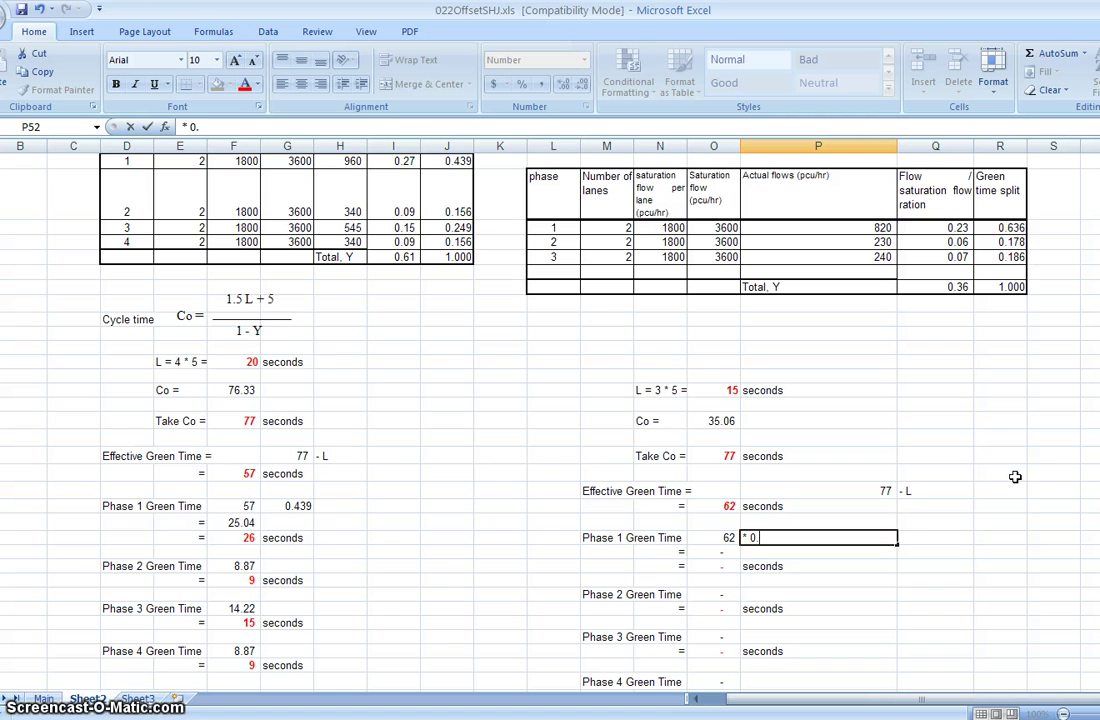
{"action": "type", "text": "636"}
{"action": "key", "text": "Return"}
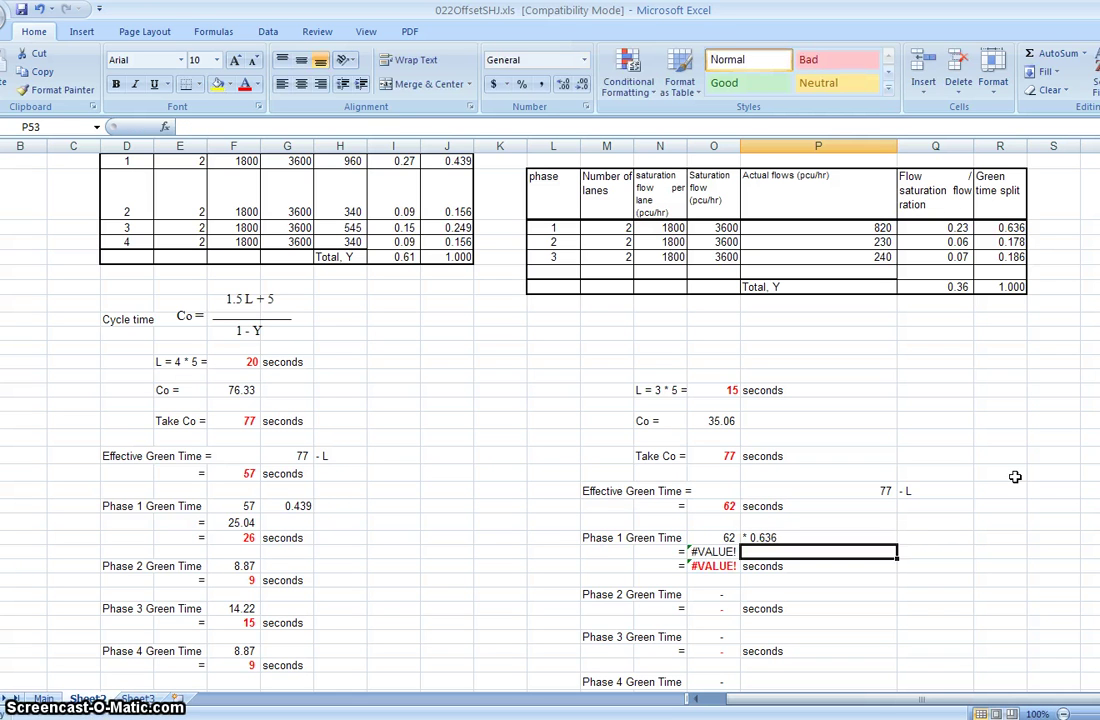
{"action": "key", "text": "Left"}
{"action": "type", "text": "="}
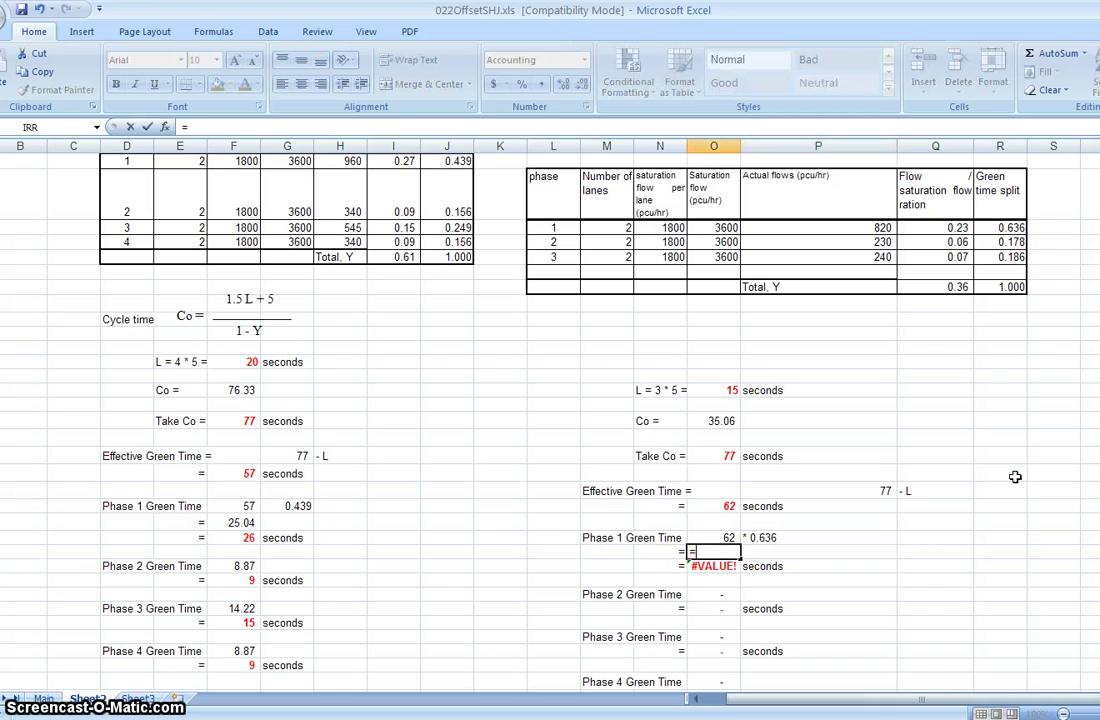
{"action": "type", "text": "="}
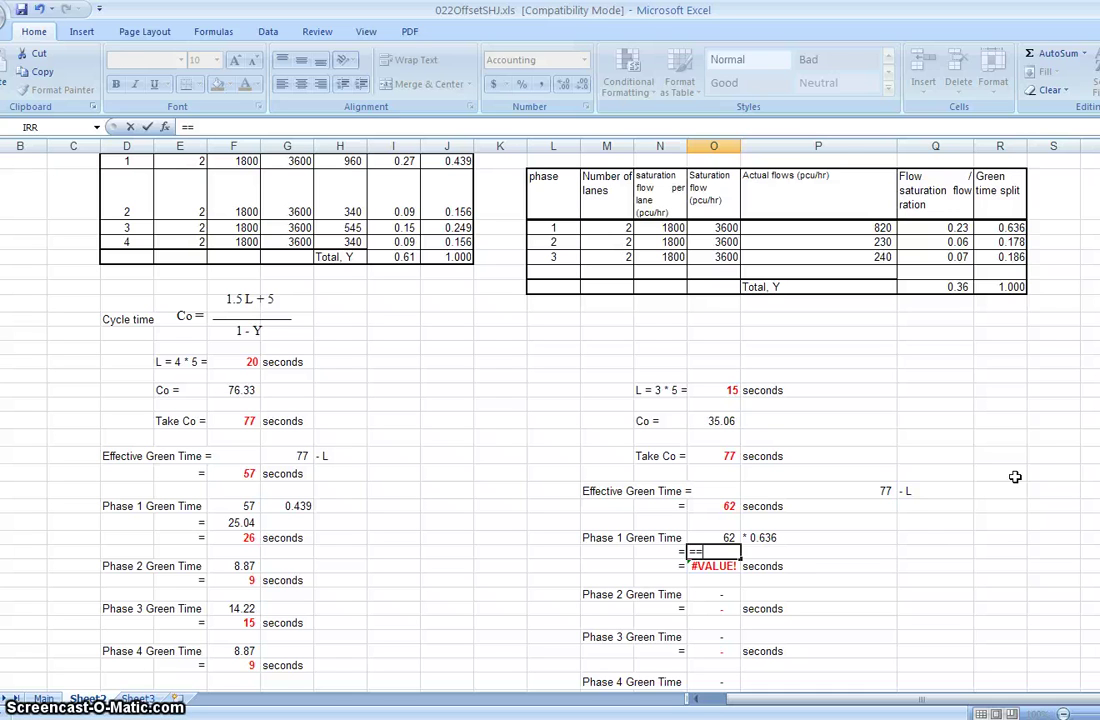
{"action": "left_click", "coordinate": [725, 506]}
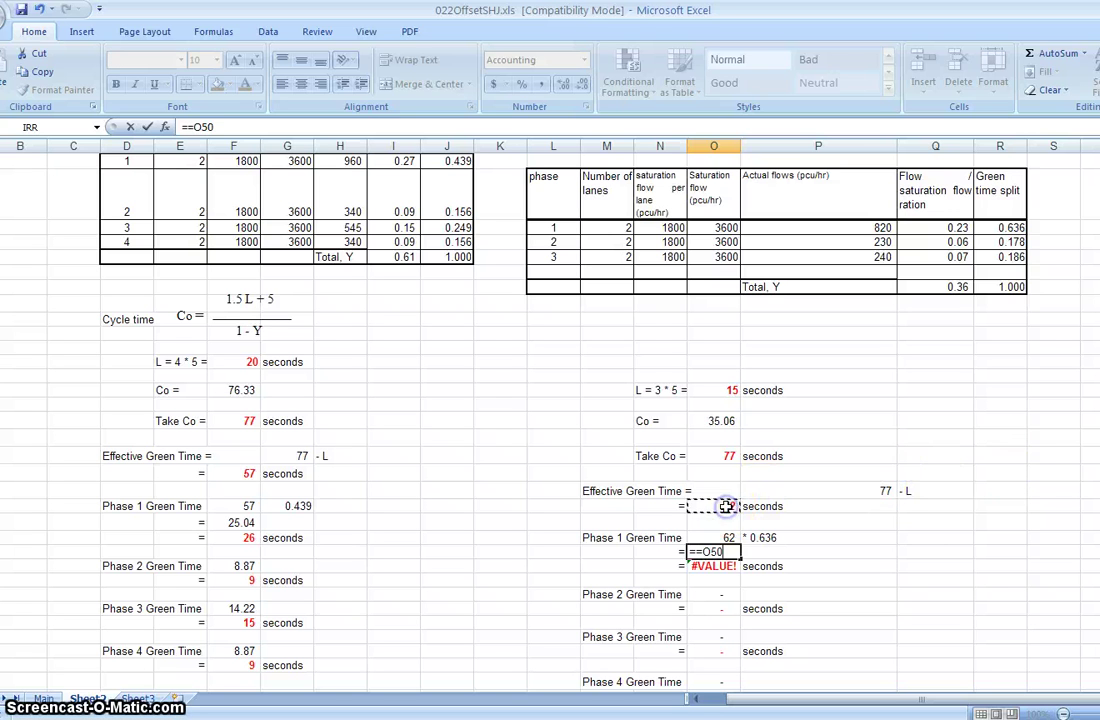
{"action": "type", "text": "*"}
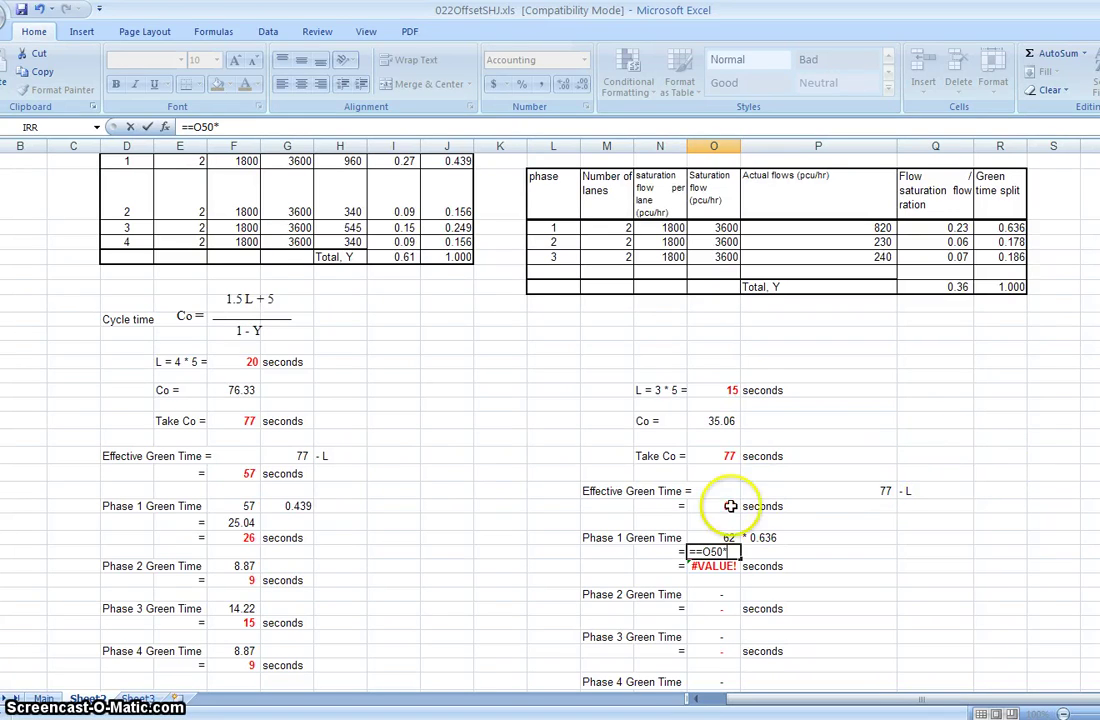
{"action": "left_click", "coordinate": [1003, 230]}
{"action": "key", "text": "Return"}
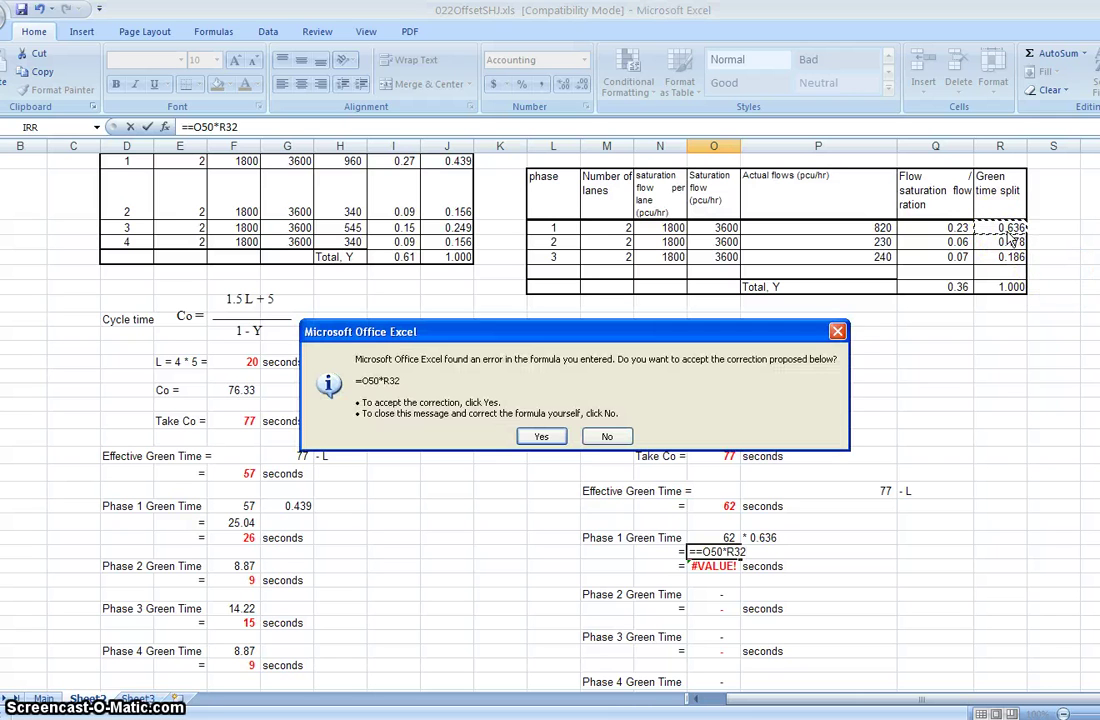
{"action": "key", "text": "n"}
{"action": "key", "text": "Return"}
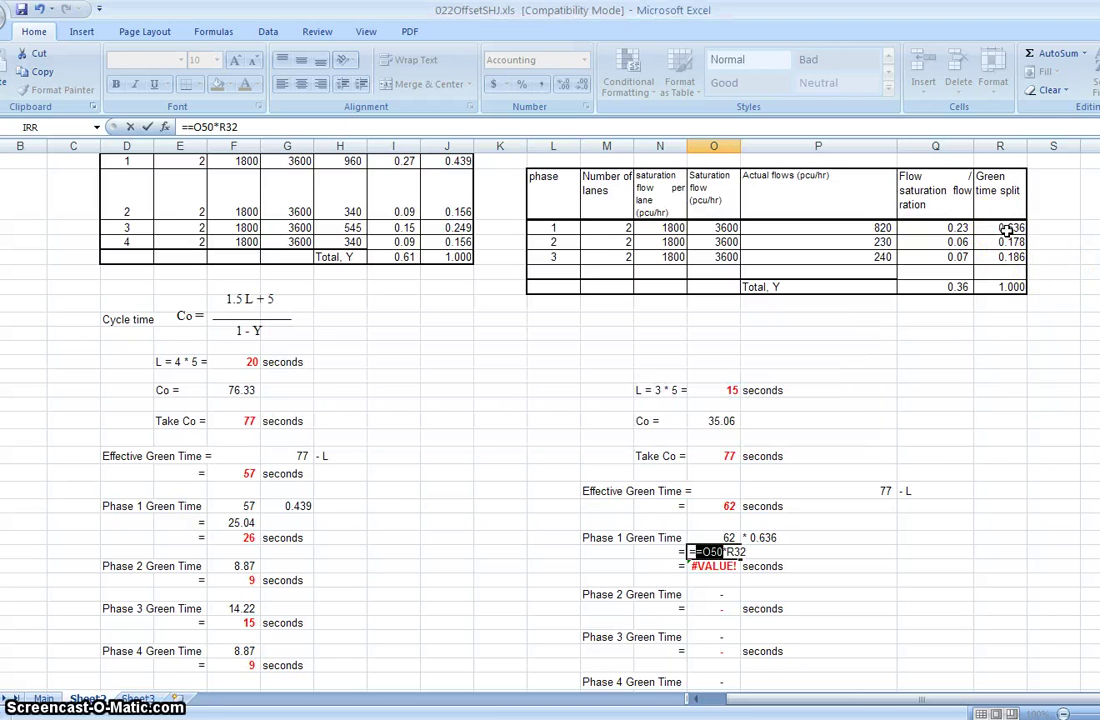
Enter =O50*R32 in O53 to calculate I-2's Phase 1 green time from the effective green time and Phase 1 split.
{"action": "type", "text": "="}
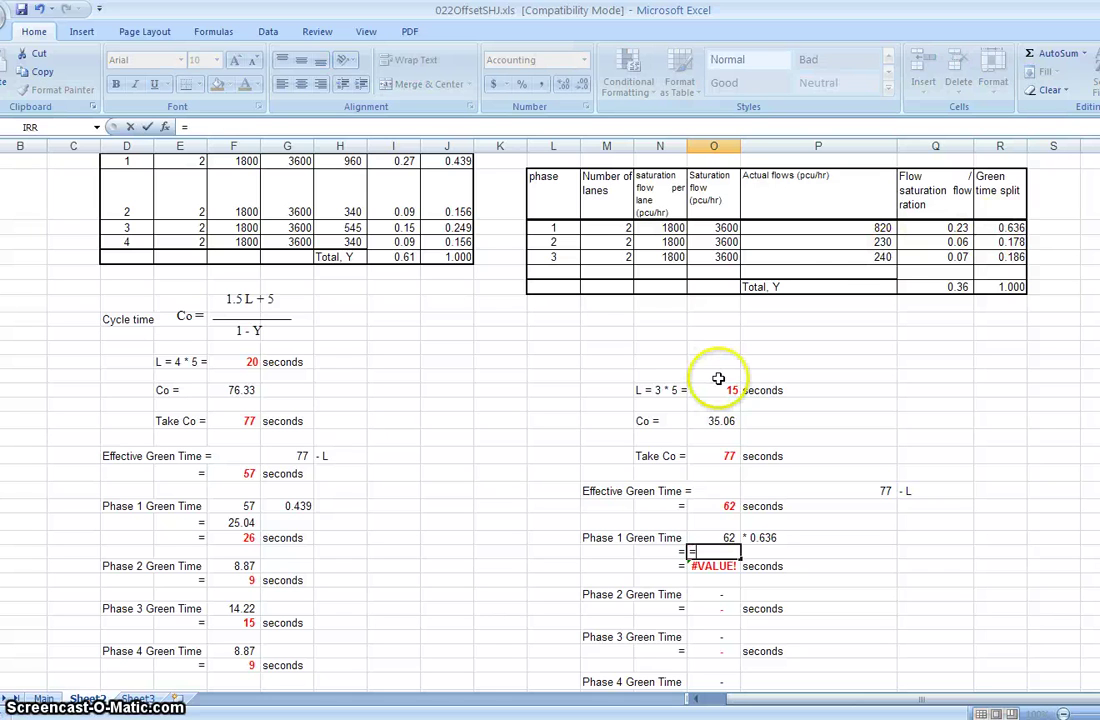
{"action": "left_click", "coordinate": [724, 503]}
{"action": "type", "text": "*"}
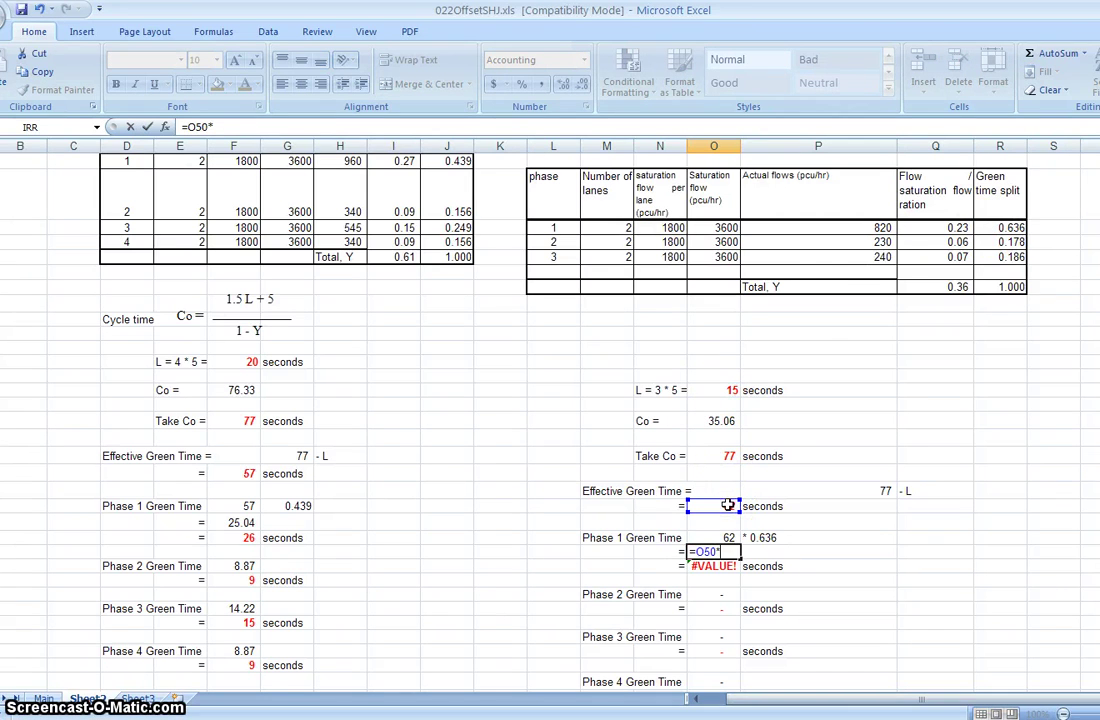
{"action": "left_click", "coordinate": [1000, 229]}
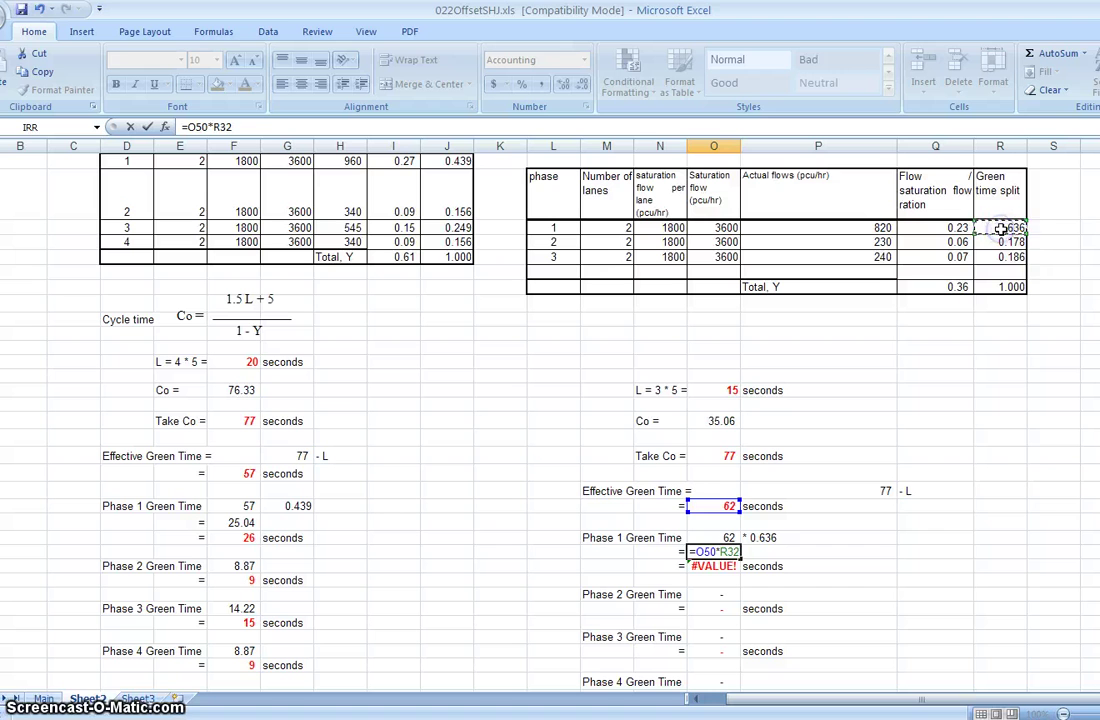
{"action": "key", "text": "Return"}
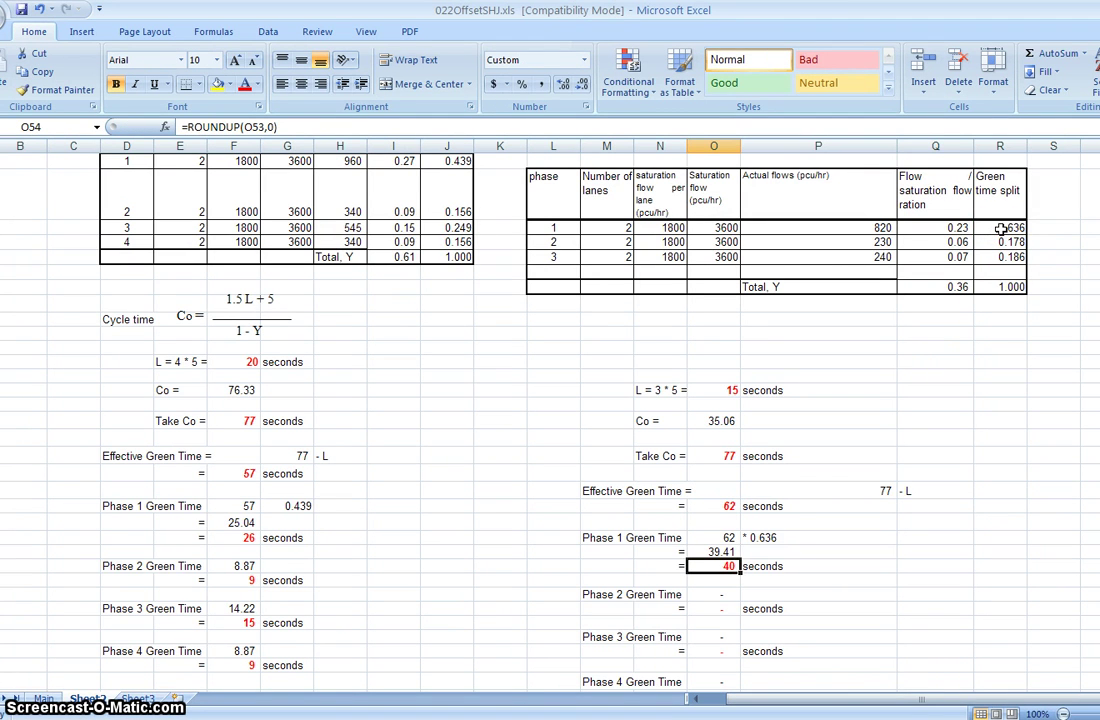
Enter =O50*R33 in O56 to calculate I-2's Phase 2 green time.
{"action": "key", "text": "Down"}
{"action": "key", "text": "Down"}
{"action": "type", "text": "="}
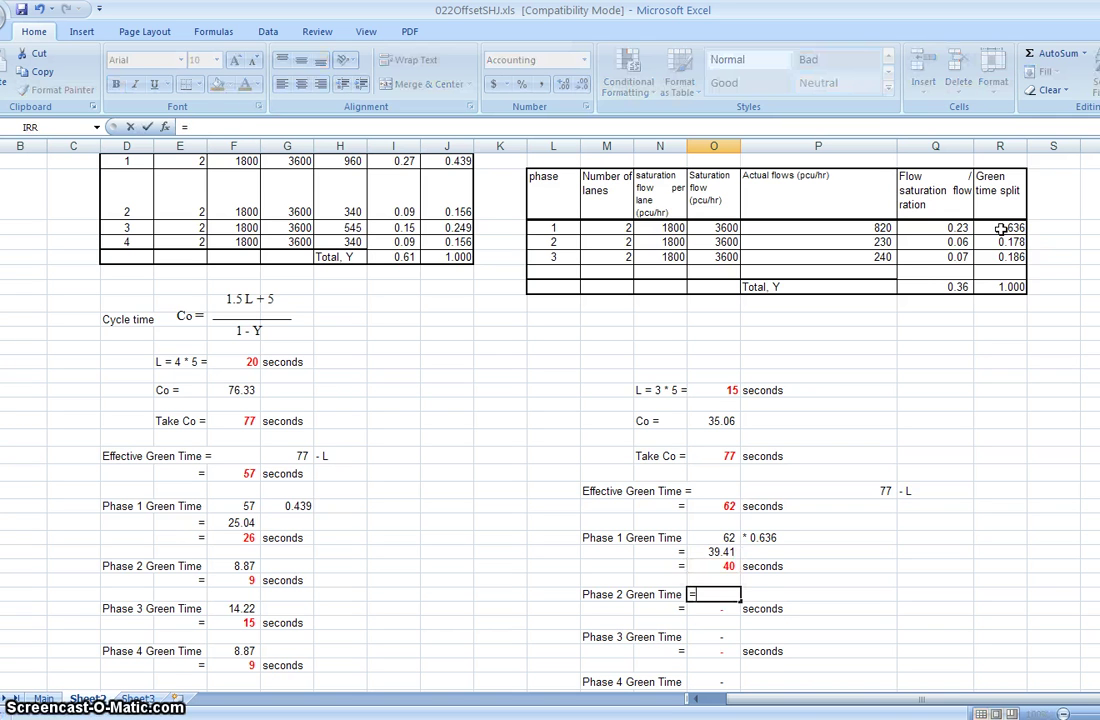
{"action": "left_click", "coordinate": [718, 506]}
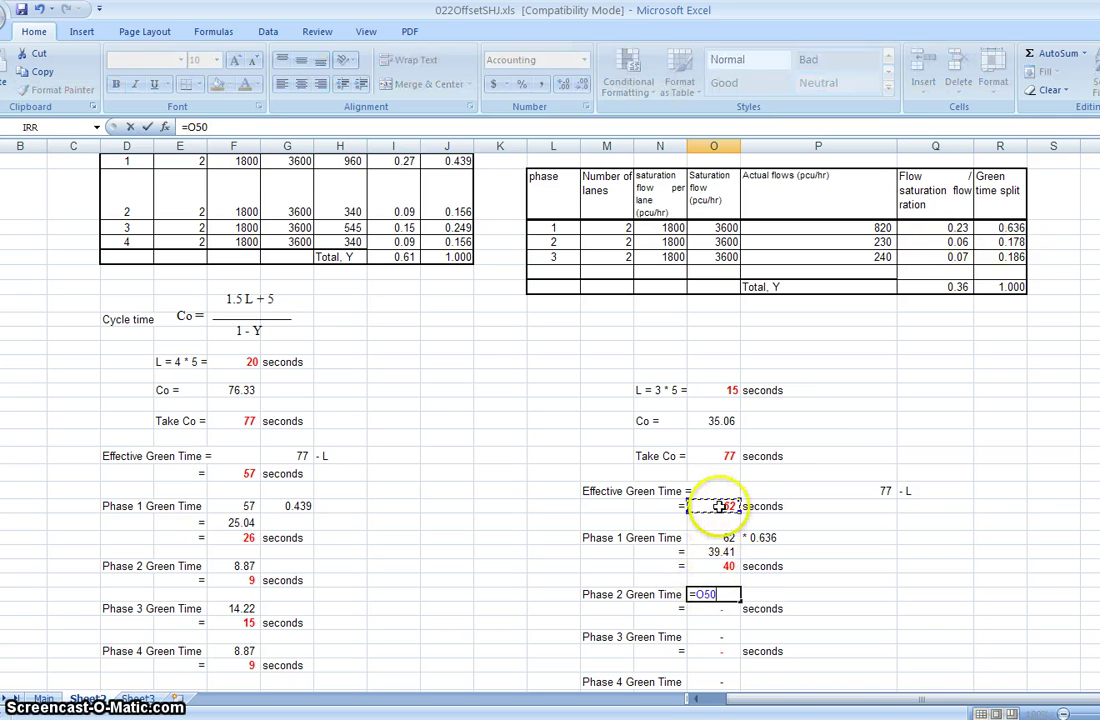
{"action": "type", "text": "*"}
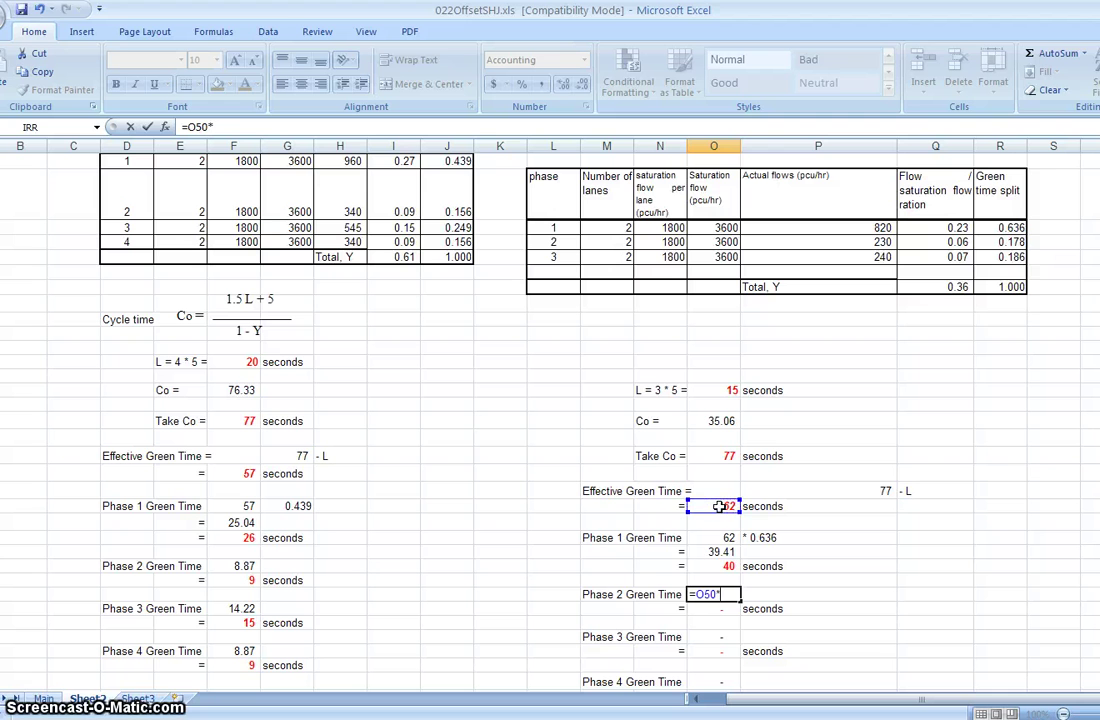
{"action": "left_click", "coordinate": [1001, 242]}
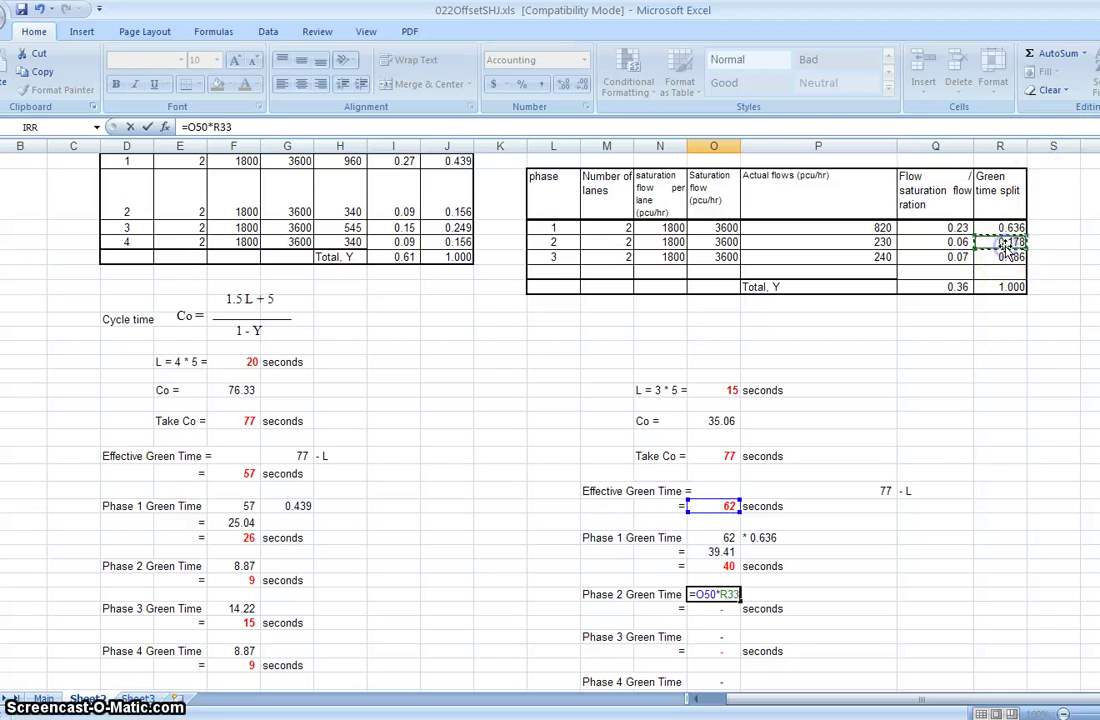
{"action": "key", "text": "Return"}
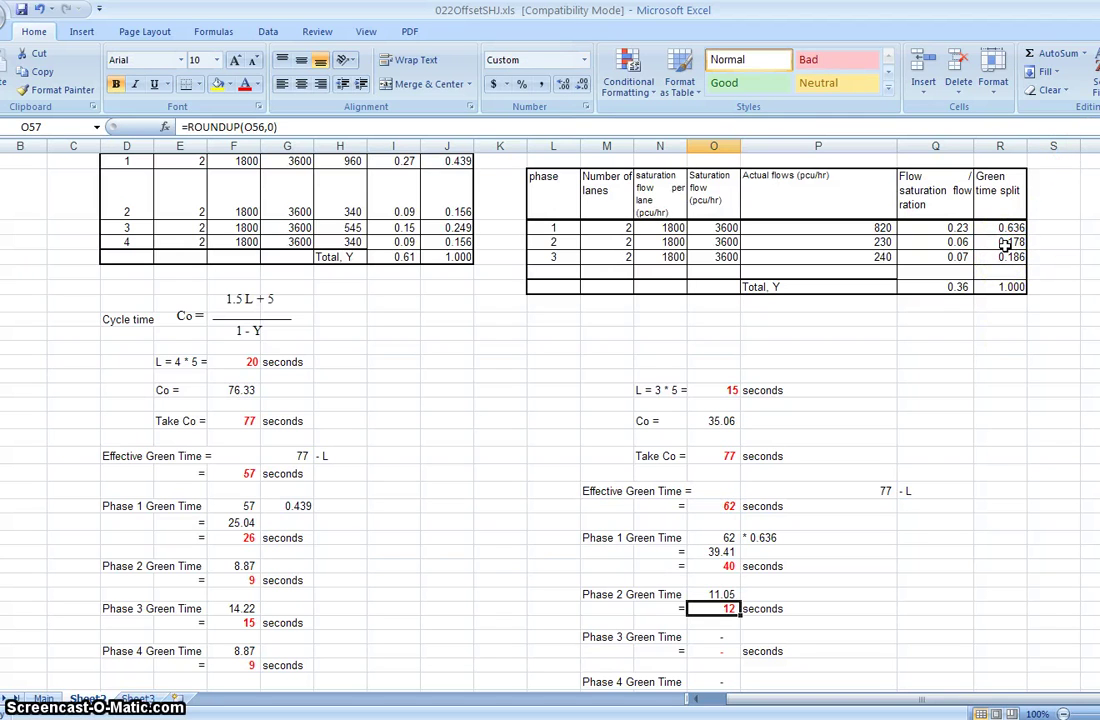
{"action": "key", "text": "Up"}
{"action": "key", "text": "Down"}
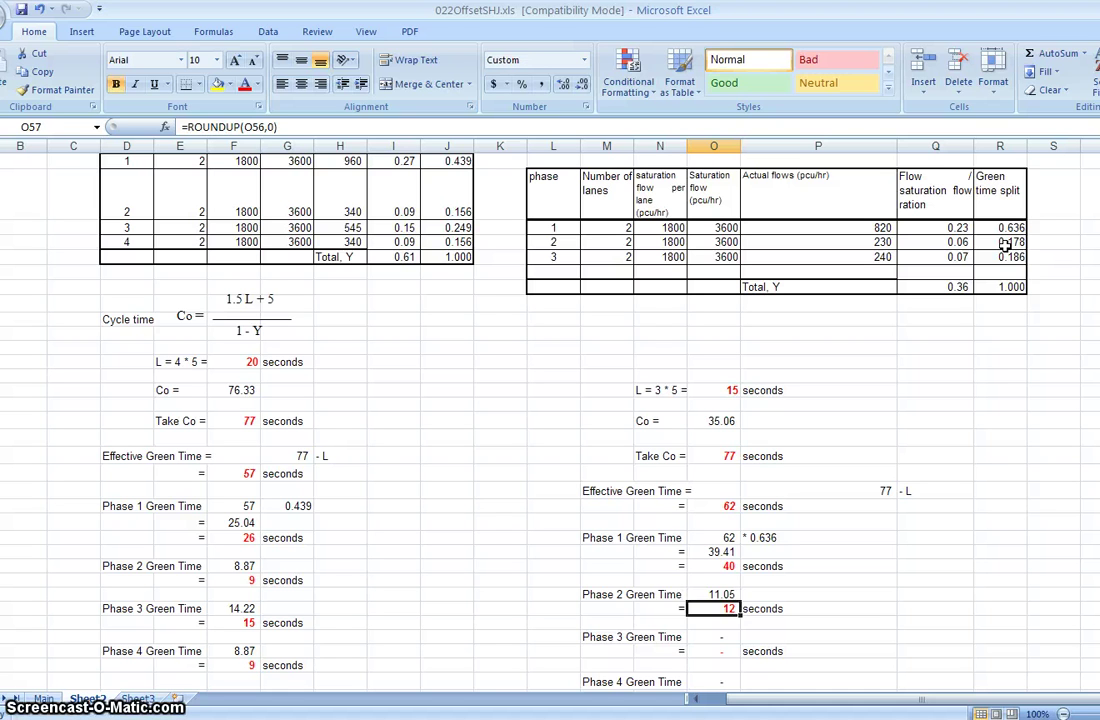
Enter =O50*R34 in O59 to calculate I-2's Phase 3 green time.
{"action": "key", "text": "Down"}
{"action": "key", "text": "Down"}
{"action": "type", "text": "="}
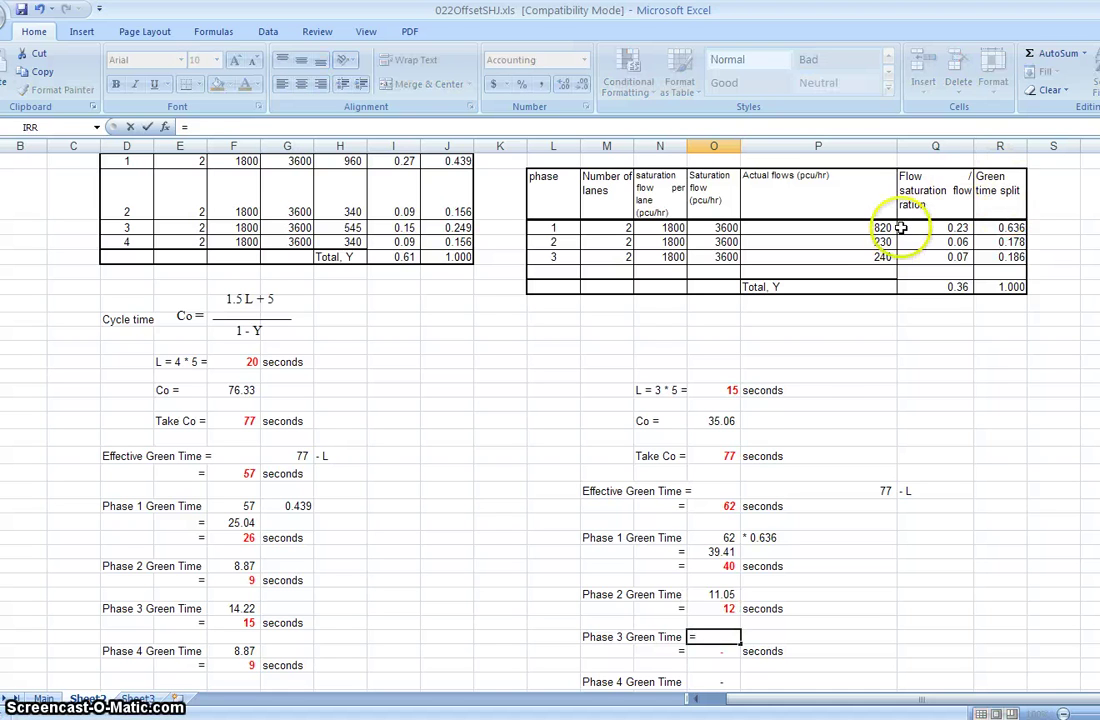
{"action": "left_click", "coordinate": [729, 506]}
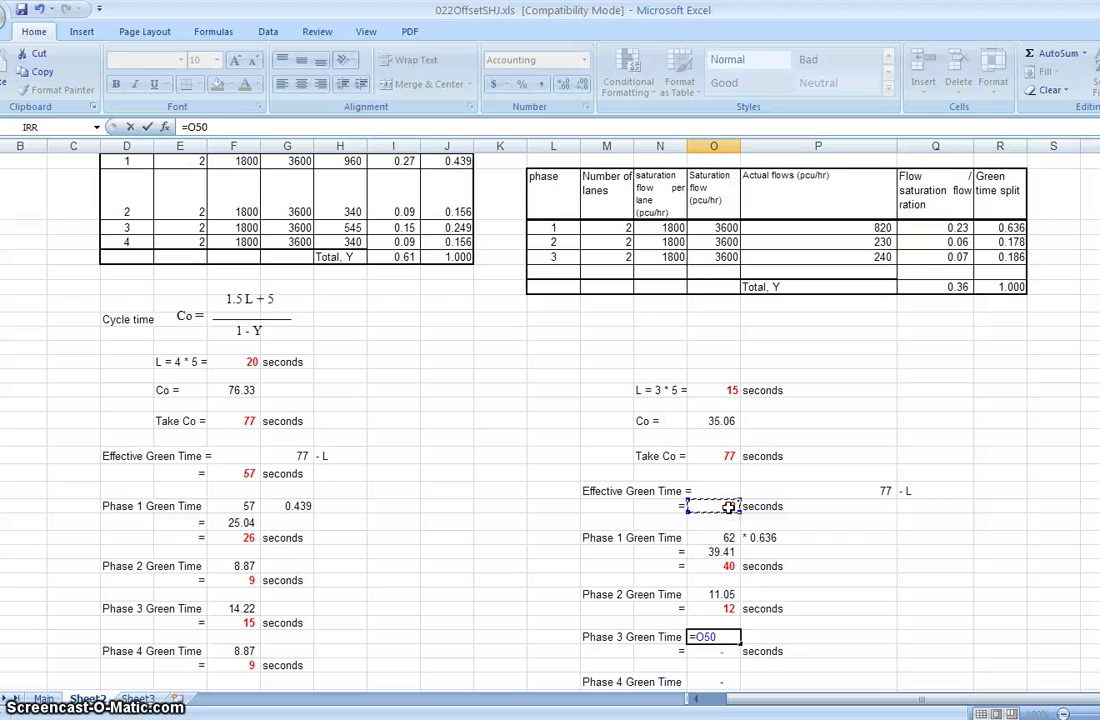
{"action": "type", "text": "*"}
{"action": "left_click", "coordinate": [995, 257]}
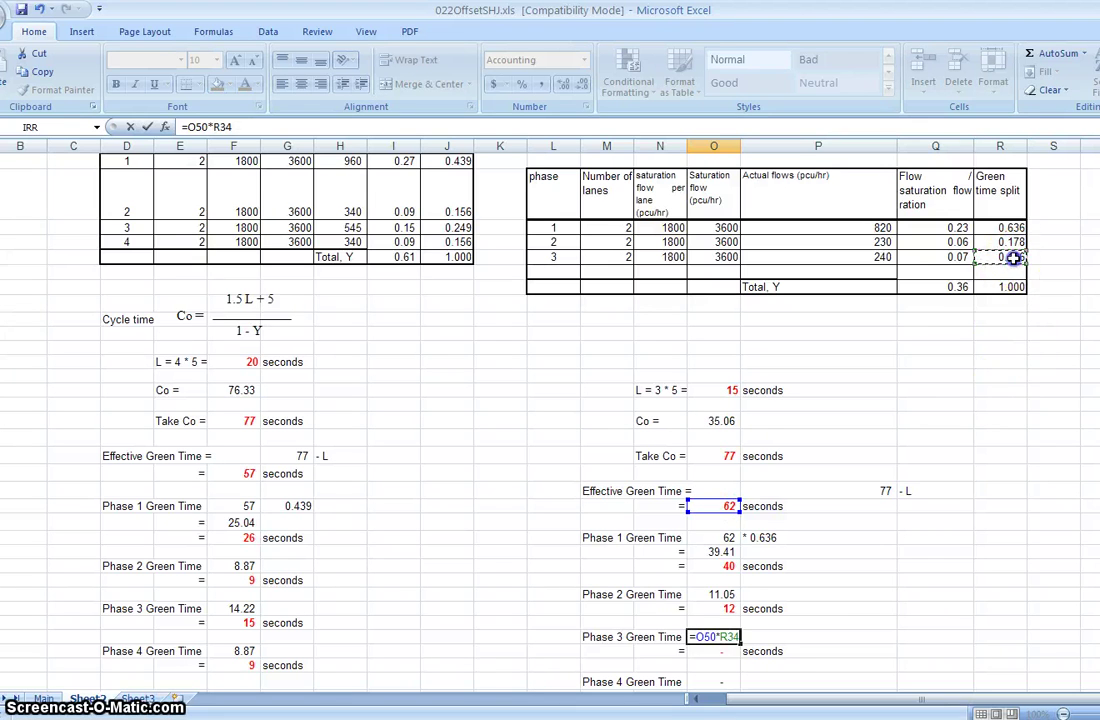
{"action": "key", "text": "Return"}
{"action": "key", "text": "Return"}
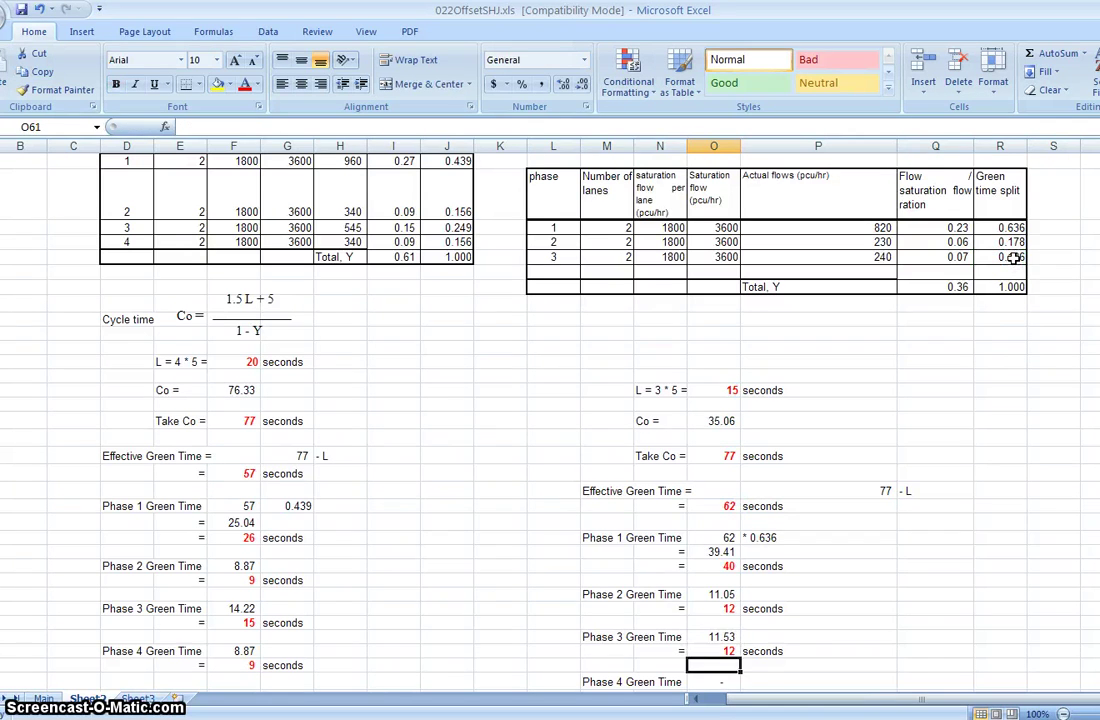
Clear I-2's two Phase 4 Green Time rows in M62:P63.
{"action": "key", "text": "Down"}
{"action": "key", "text": "Down"}
{"action": "key", "text": "Down"}
{"action": "key", "text": "Down"}
{"action": "key", "text": "Up"}
{"action": "key", "text": "Up"}
{"action": "key", "text": "Up"}
{"action": "key", "text": "Left"}
{"action": "key", "text": "Left"}
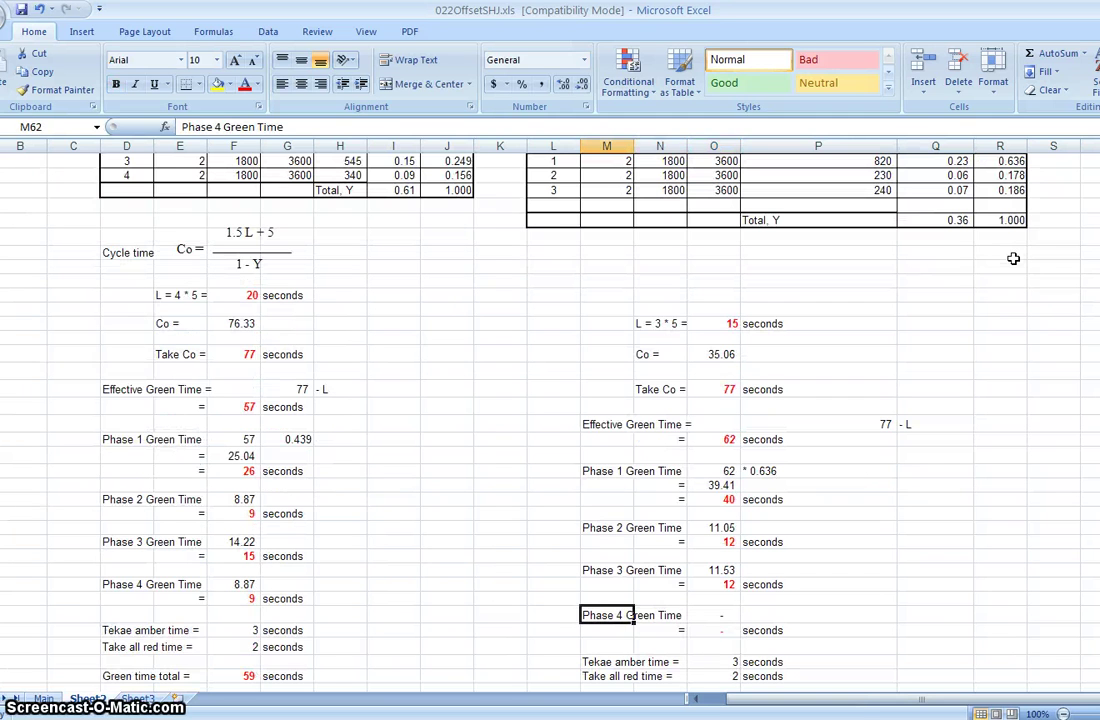
{"action": "key", "text": "shift+Right"}
{"action": "key", "text": "shift+Right"}
{"action": "key", "text": "shift+Right"}
{"action": "key", "text": "shift+Down"}
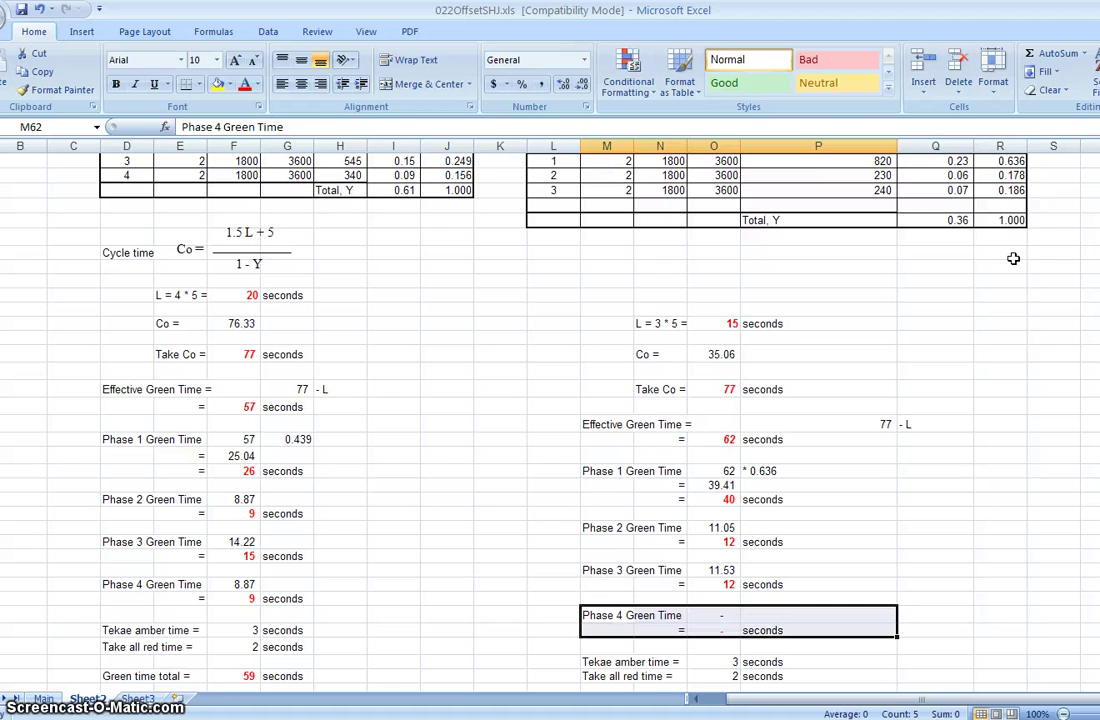
{"action": "key", "text": "Delete"}
Examine I-2's remaining amber, all-red, green total and cycle time rows down to M73.
{"action": "key", "text": "Down"}
{"action": "key", "text": "Down"}
{"action": "key", "text": "Down"}
{"action": "key", "text": "Down"}
{"action": "key", "text": "Down"}
{"action": "key", "text": "Down"}
{"action": "key", "text": "Down"}
{"action": "key", "text": "Down"}
{"action": "key", "text": "Down"}
{"action": "key", "text": "Down"}
{"action": "key", "text": "Down"}
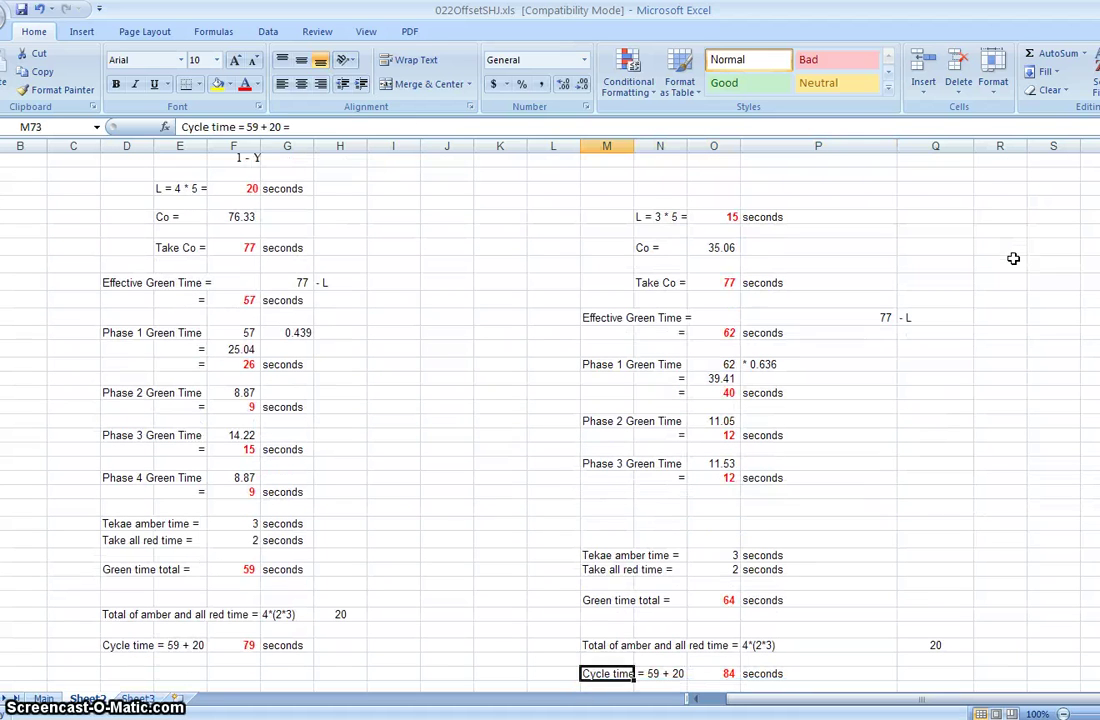
Enter =O54+O57+O60 in O68 as I-2's green time total for the three phases.
{"action": "key", "text": "Up"}
{"action": "key", "text": "Up"}
{"action": "key", "text": "Up"}
{"action": "key", "text": "Up"}
{"action": "key", "text": "Up"}
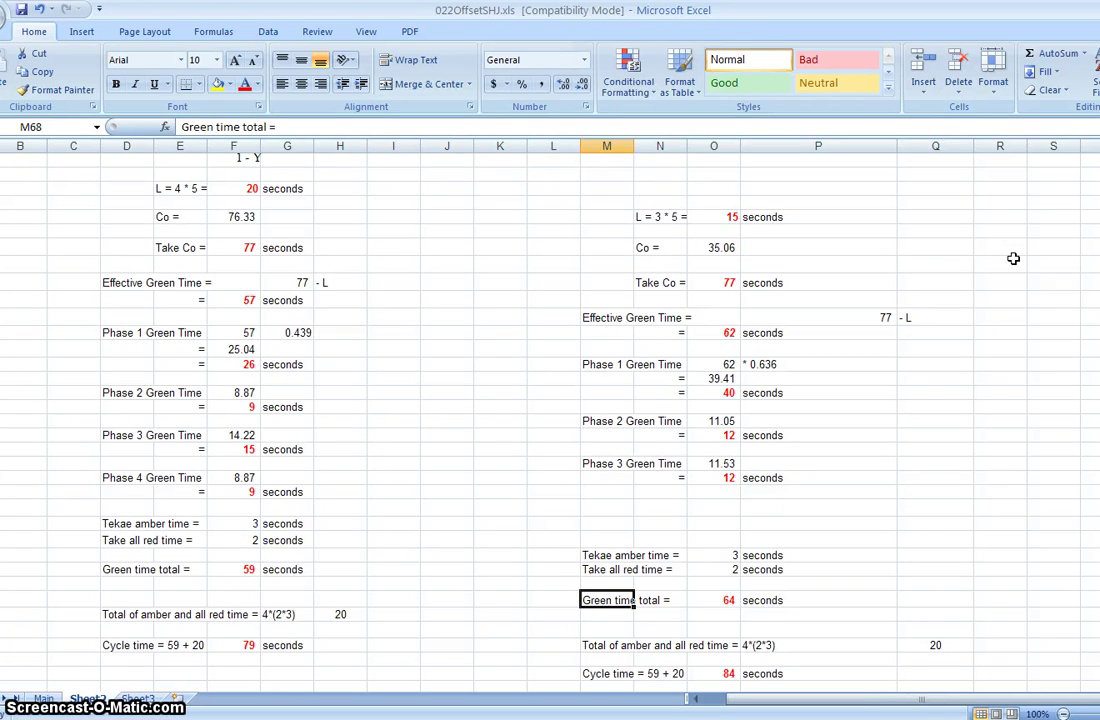
{"action": "key", "text": "Right"}
{"action": "key", "text": "Right"}
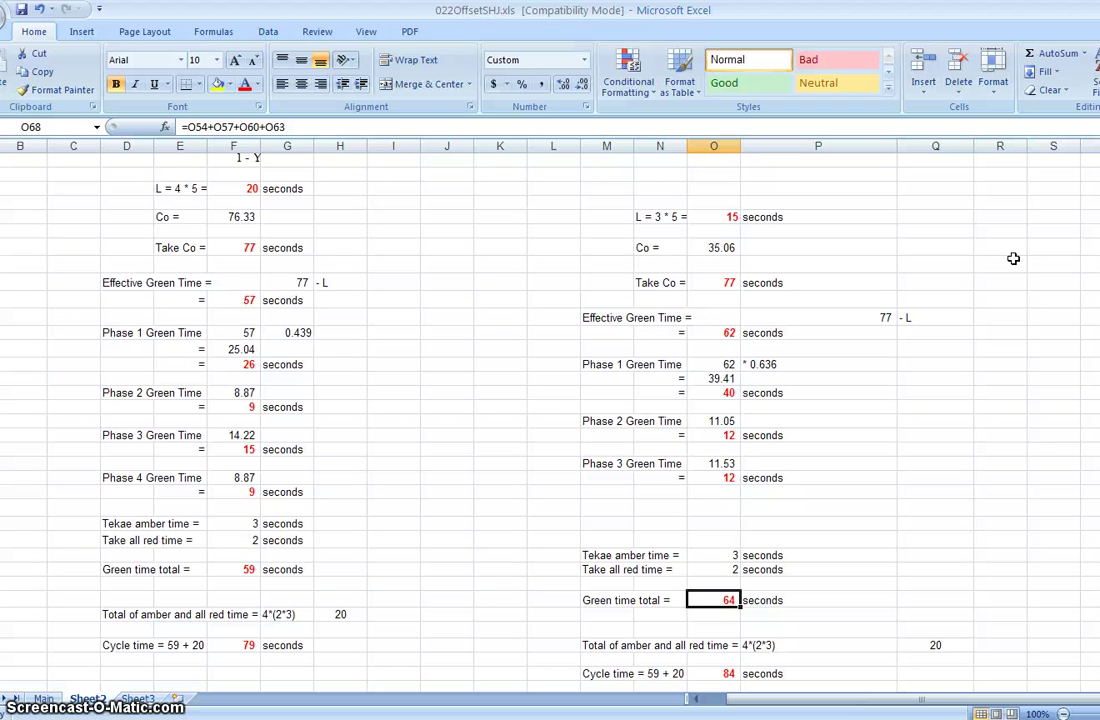
{"action": "type", "text": "="}
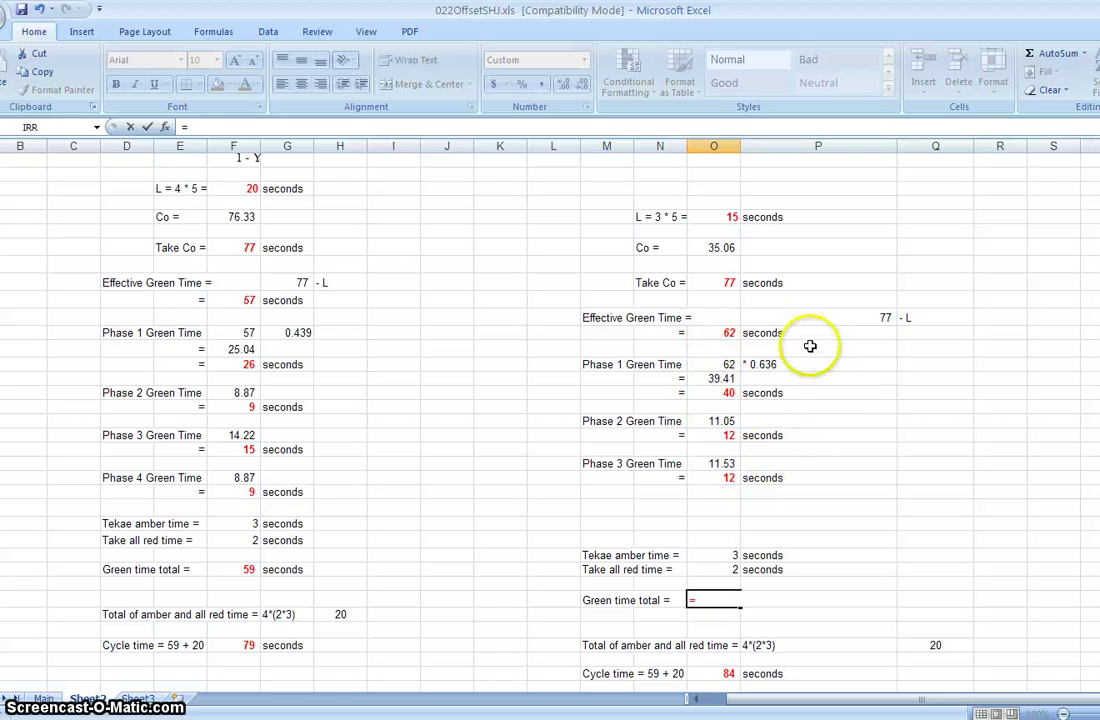
{"action": "left_click", "coordinate": [720, 393]}
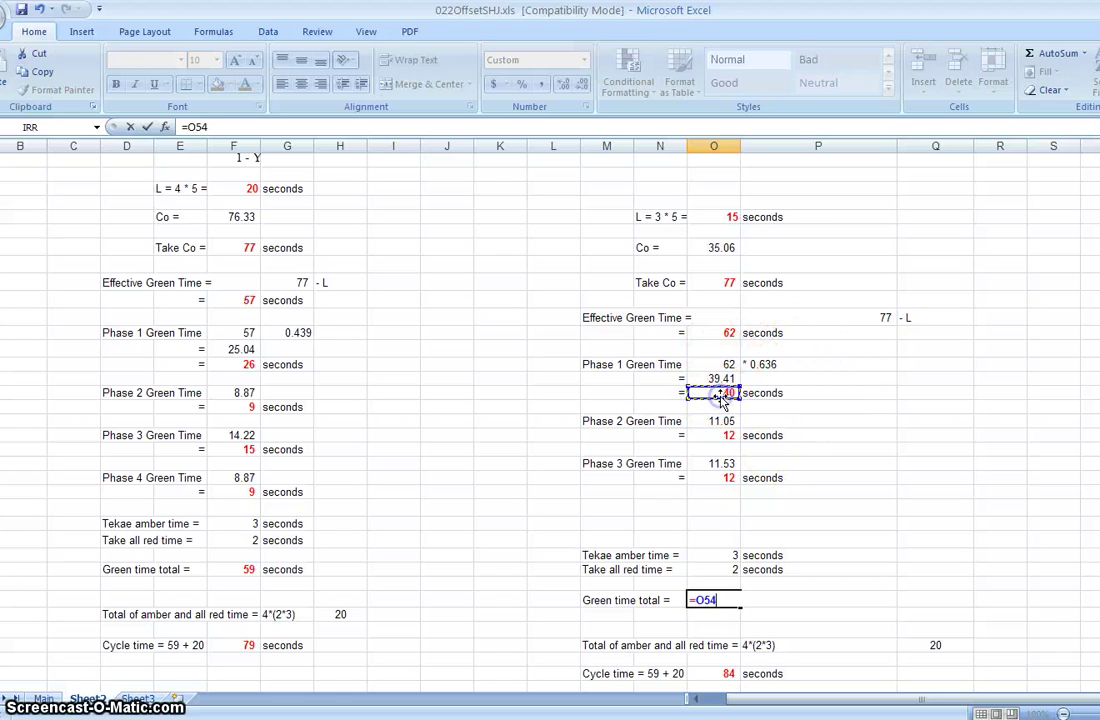
{"action": "type", "text": "+"}
{"action": "left_click", "coordinate": [723, 436]}
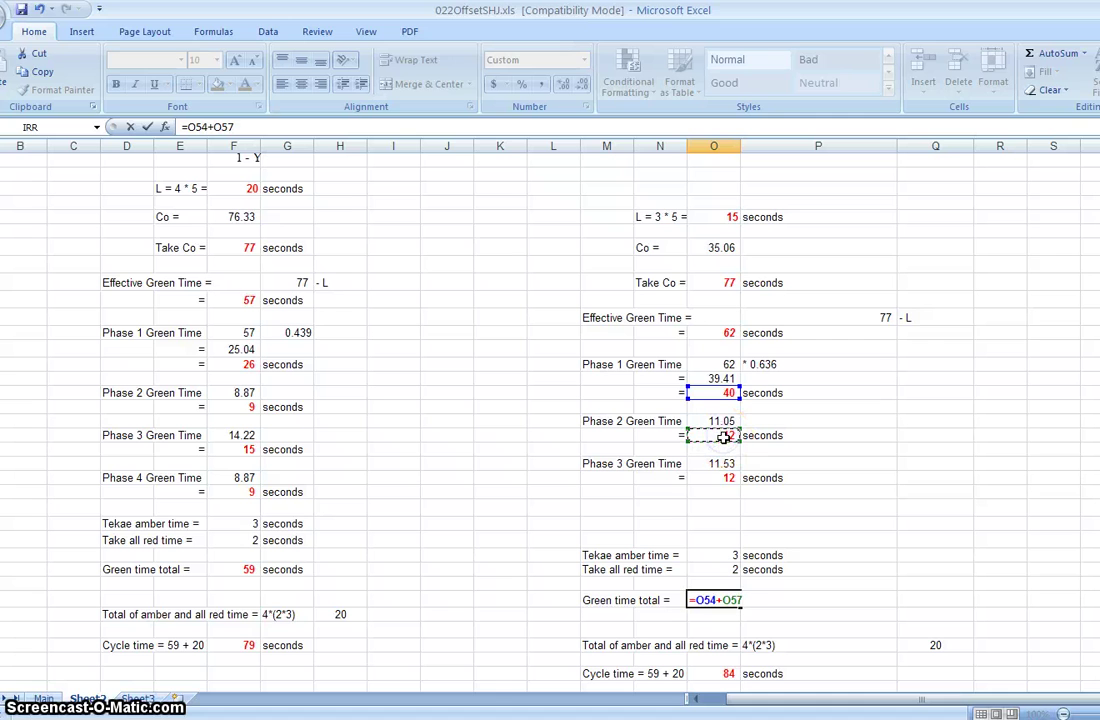
{"action": "type", "text": "+"}
{"action": "left_click", "coordinate": [707, 481]}
{"action": "key", "text": "Return"}
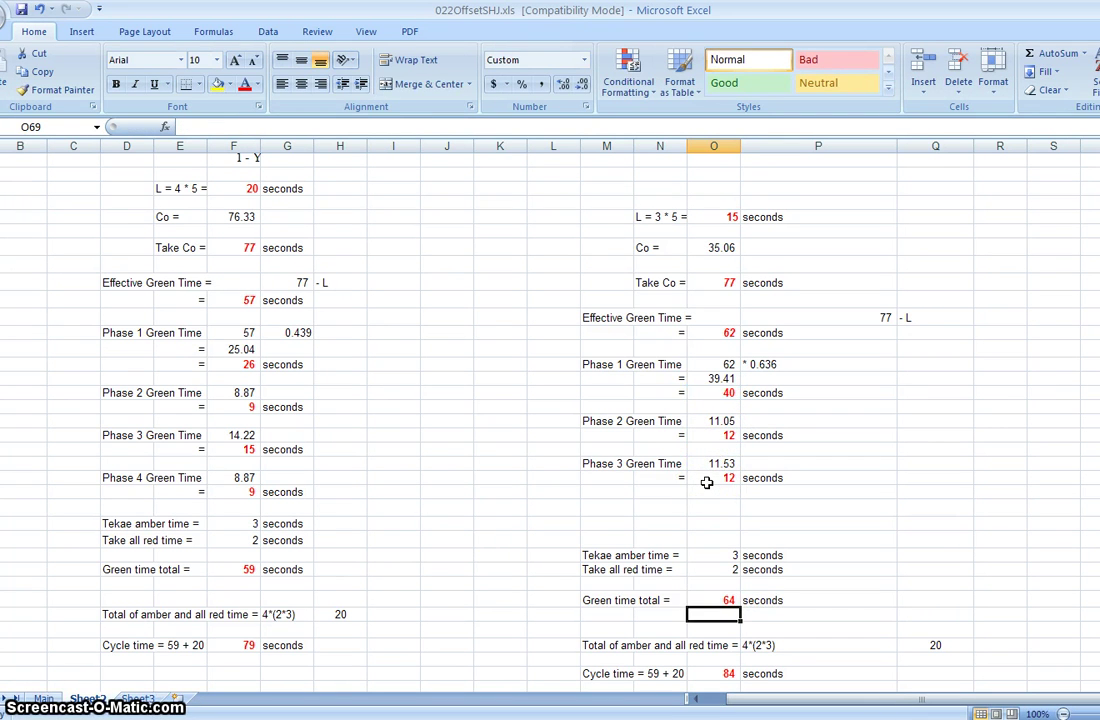
Set the all-red term to 2 in the expression of I-2's amber and all-red total label in M71.
{"action": "key", "text": "Down"}
{"action": "key", "text": "Down"}
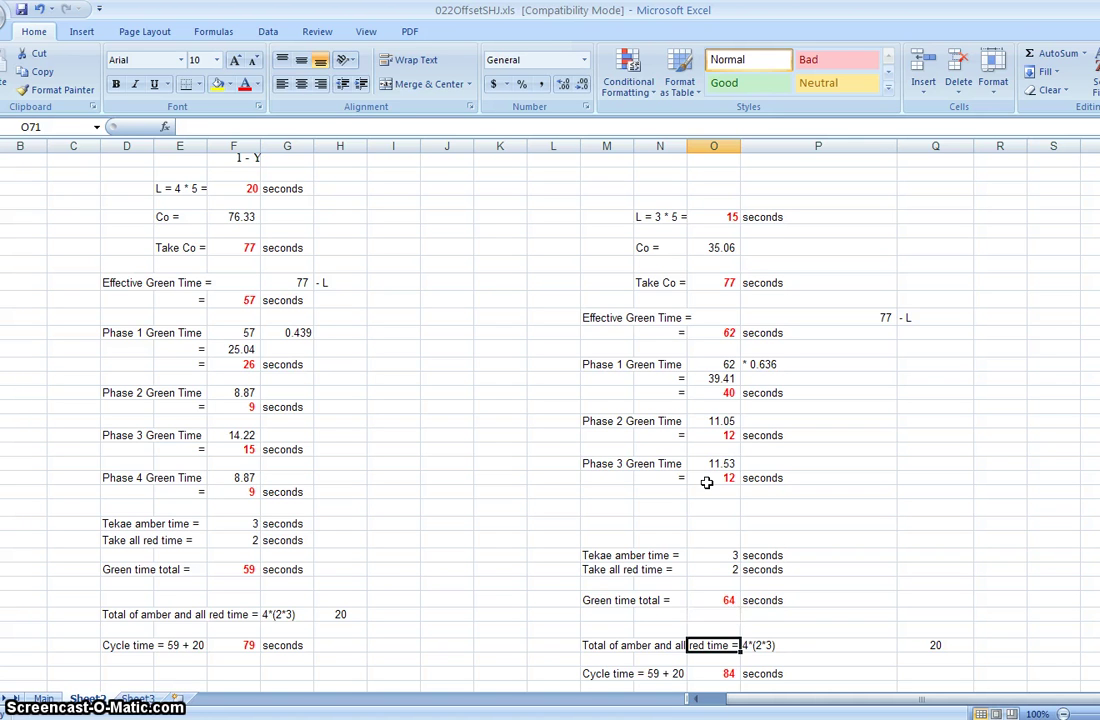
{"action": "key", "text": "Left"}
{"action": "key", "text": "Left"}
{"action": "key", "text": "F2"}
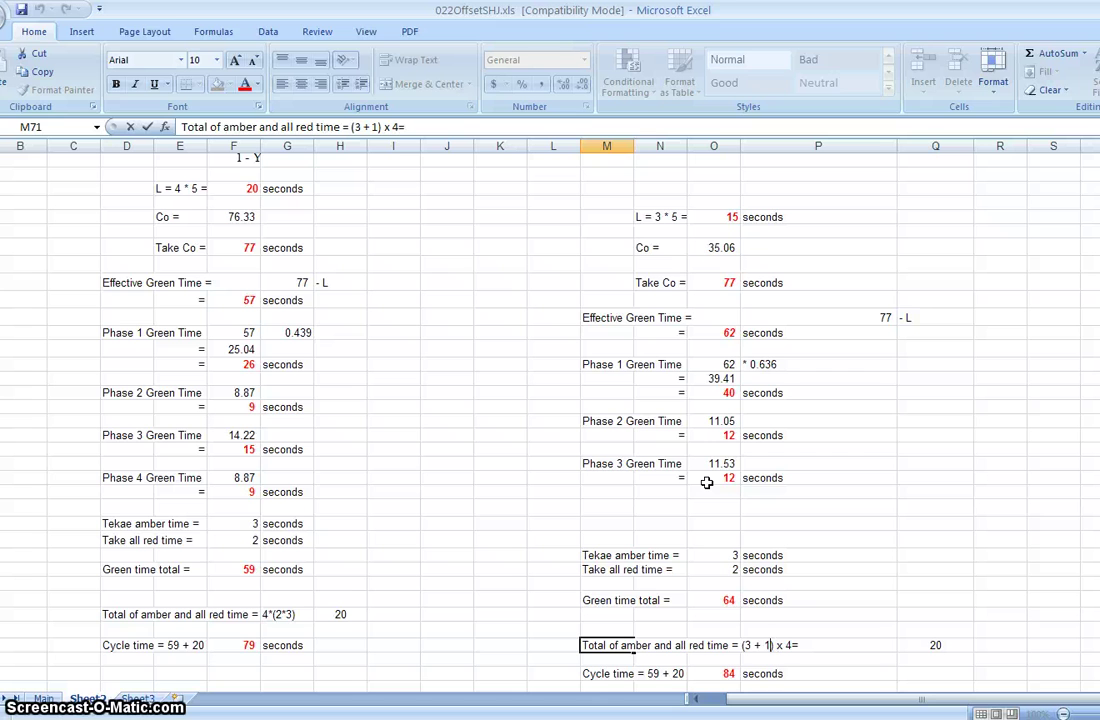
{"action": "type", "text": "2"}
{"action": "key", "text": "Return"}
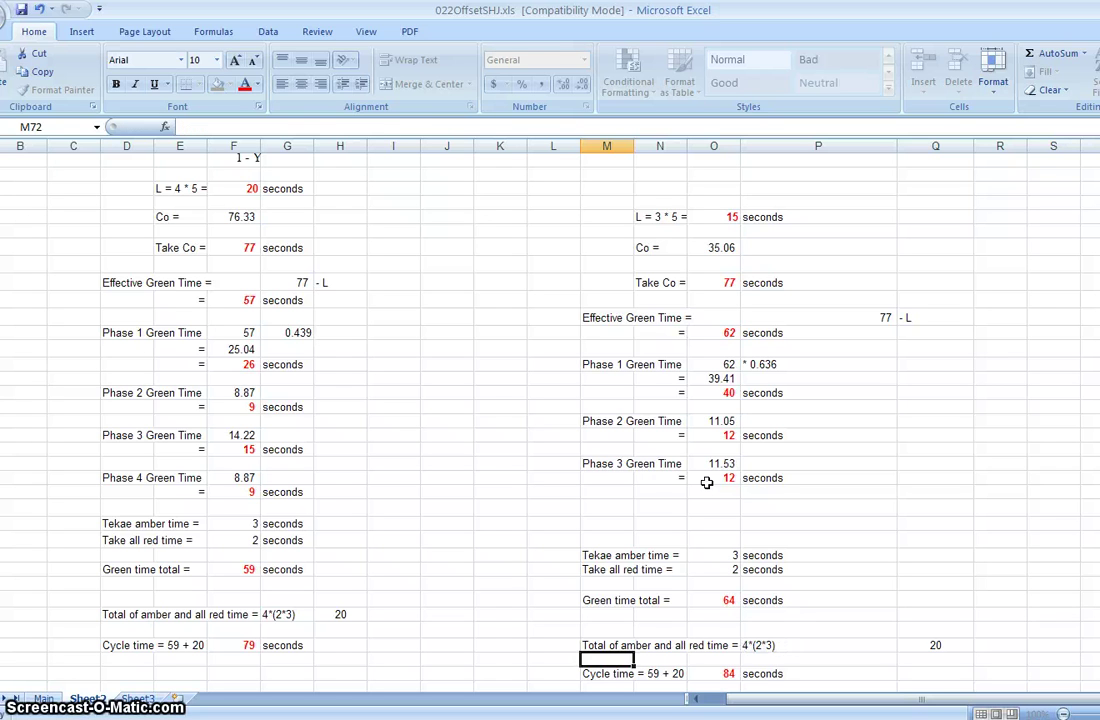
Set I-2's total of amber and all-red time in Q71 to 15.
{"action": "key", "text": "Up"}
{"action": "key", "text": "Right"}
{"action": "key", "text": "Right"}
{"action": "key", "text": "Right"}
{"action": "key", "text": "Right"}
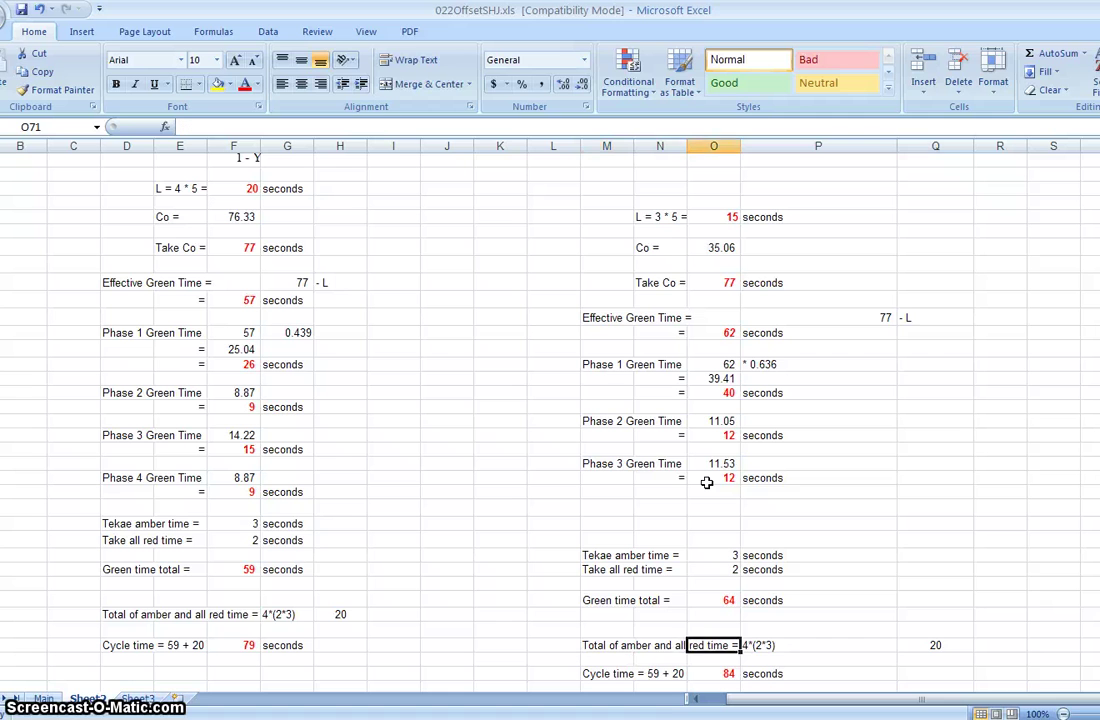
{"action": "key", "text": "F2"}
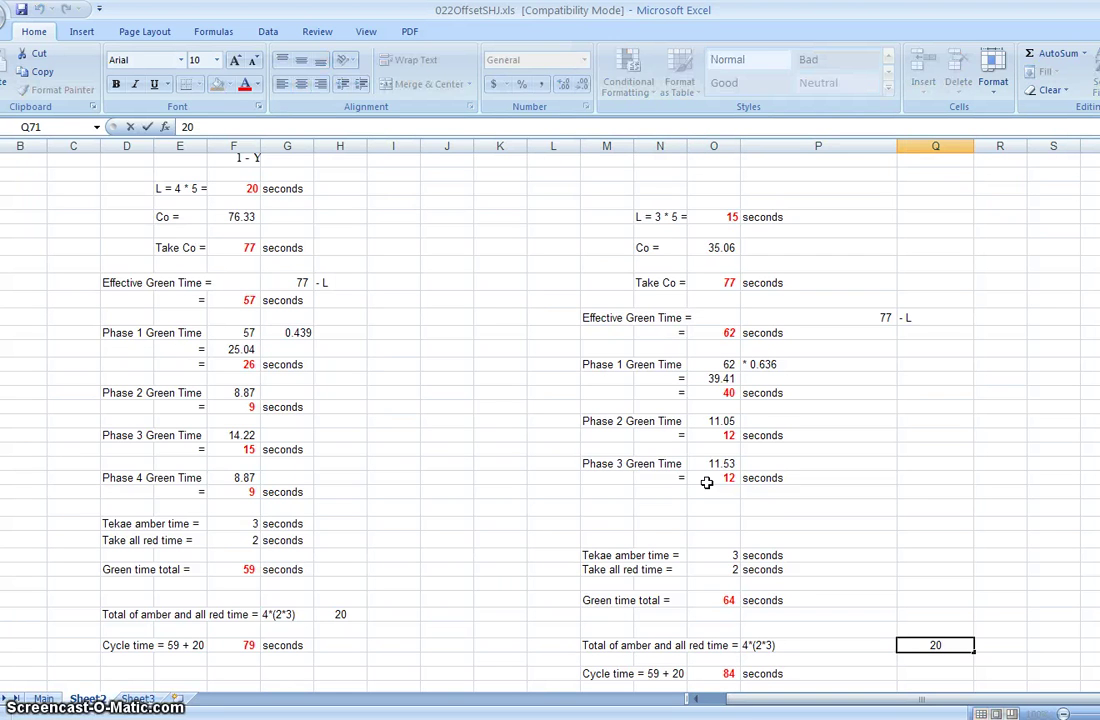
{"action": "type", "text": "15"}
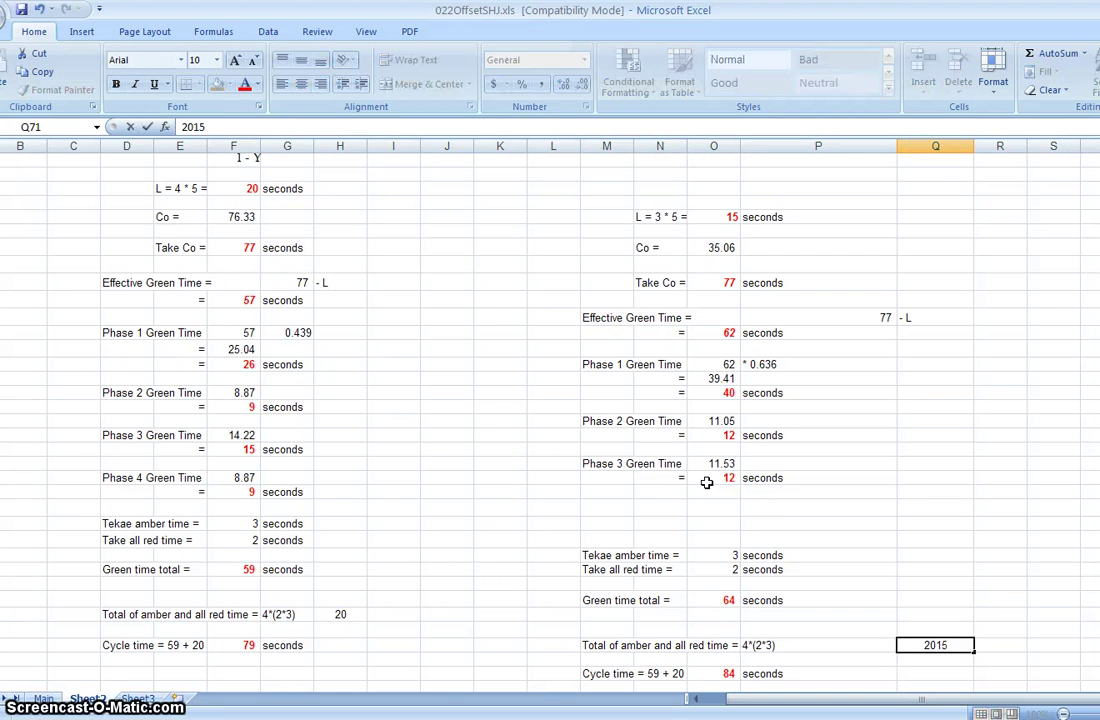
{"action": "key", "text": "BackSpace"}
{"action": "key", "text": "BackSpace"}
{"action": "key", "text": "BackSpace"}
{"action": "key", "text": "BackSpace"}
{"action": "type", "text": "15"}
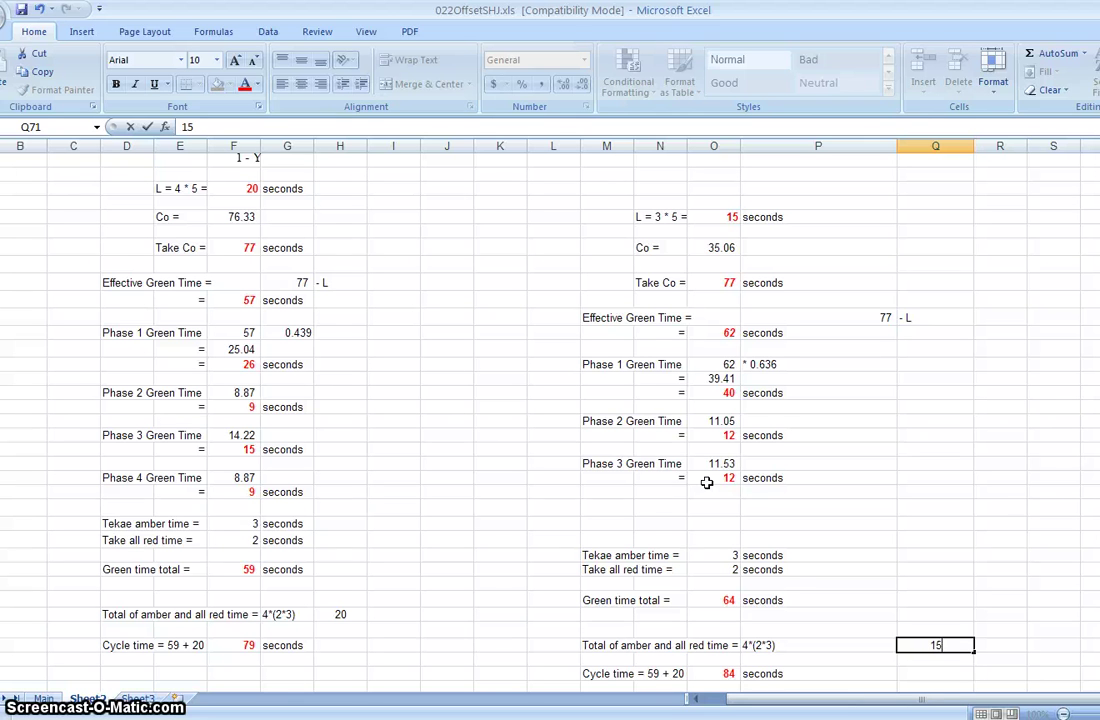
{"action": "key", "text": "Return"}
{"action": "key", "text": "Return"}
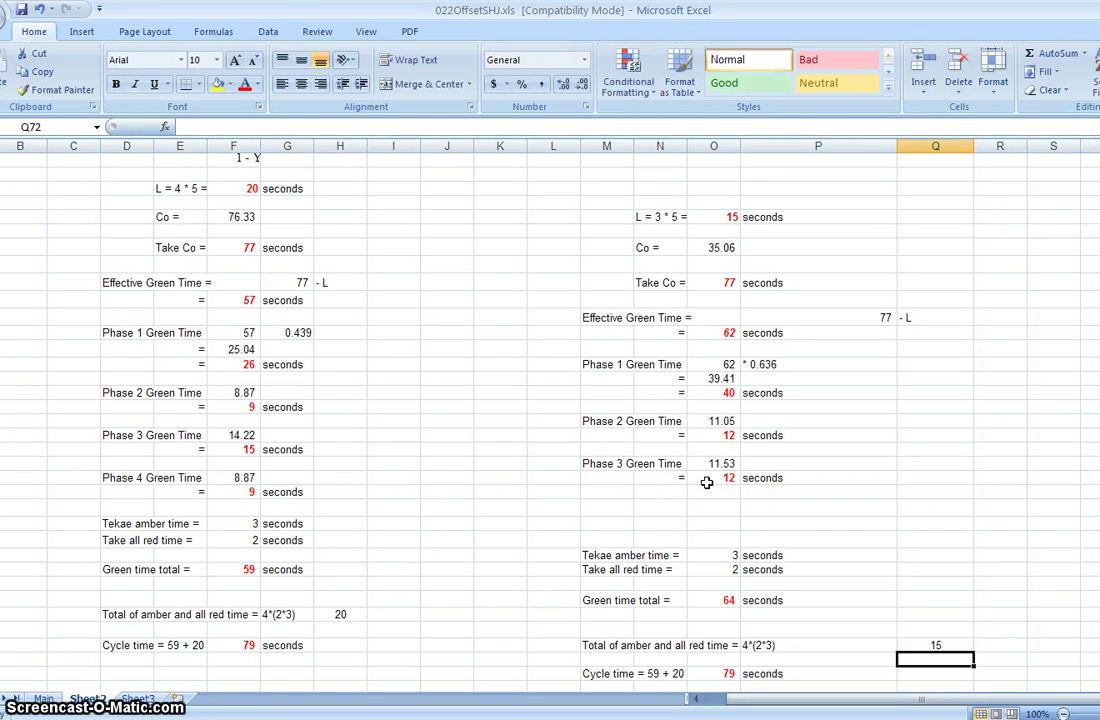
Change I-2's cycle time label in M73 to read "Cycle time = 64 + 15 =".
{"action": "key", "text": "Down"}
{"action": "key", "text": "Down"}
{"action": "key", "text": "Up"}
{"action": "key", "text": "Up"}
{"action": "key", "text": "Up"}
{"action": "key", "text": "Up"}
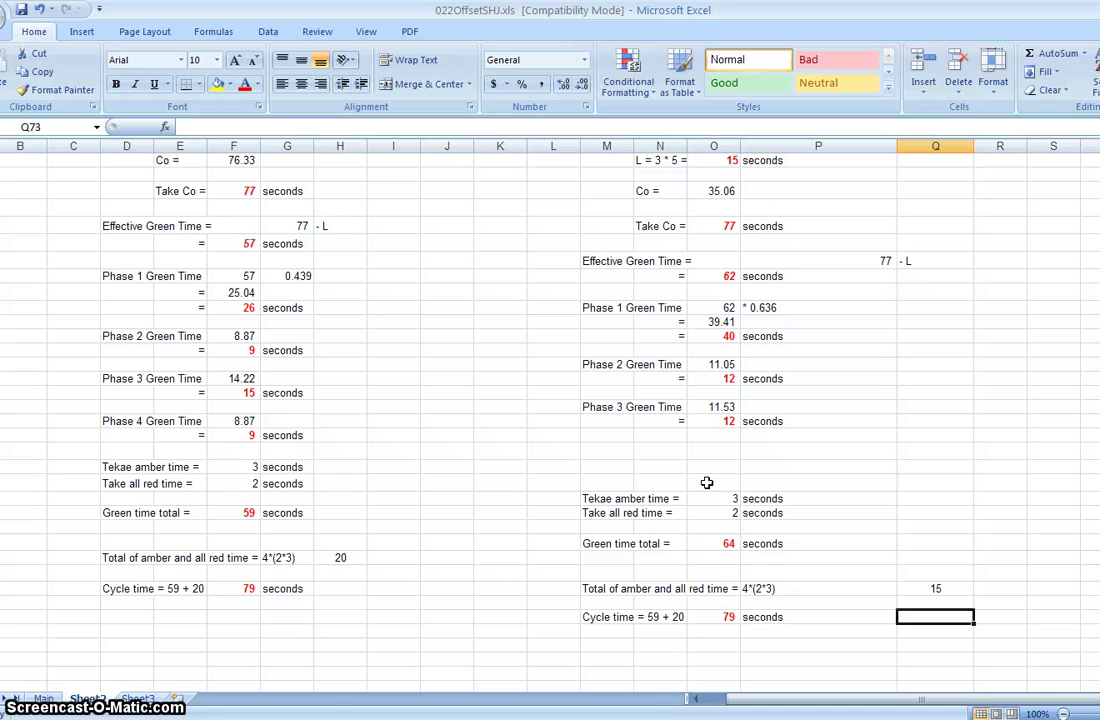
{"action": "key", "text": "Left"}
{"action": "key", "text": "Left"}
{"action": "key", "text": "Down"}
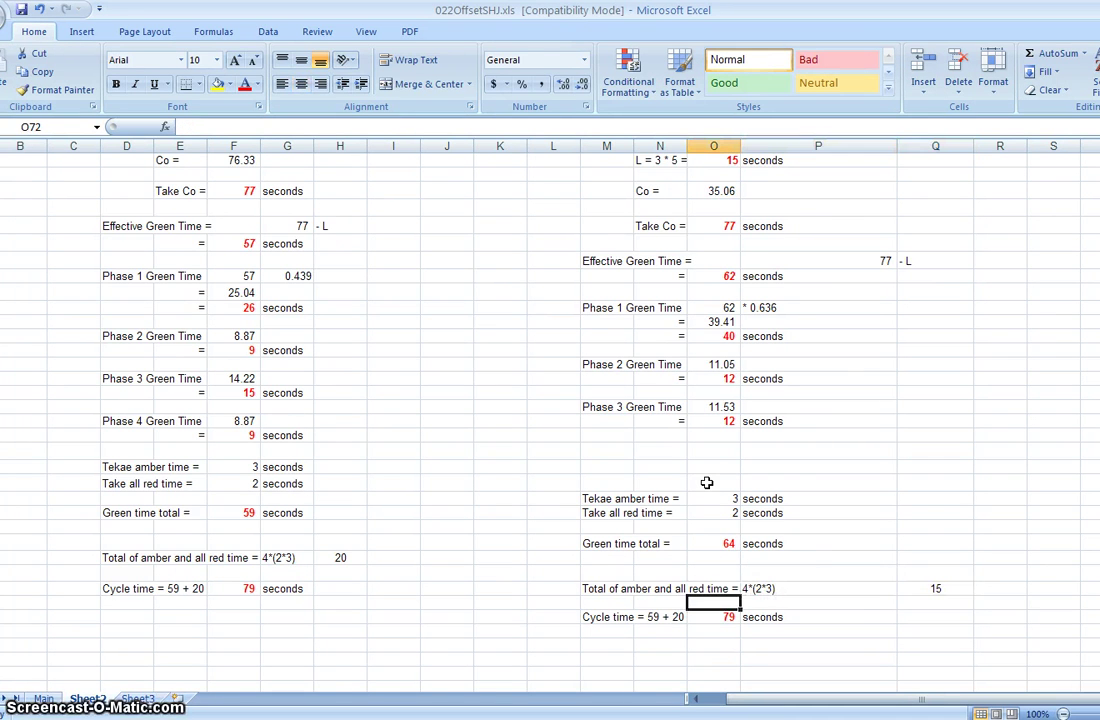
{"action": "key", "text": "Down"}
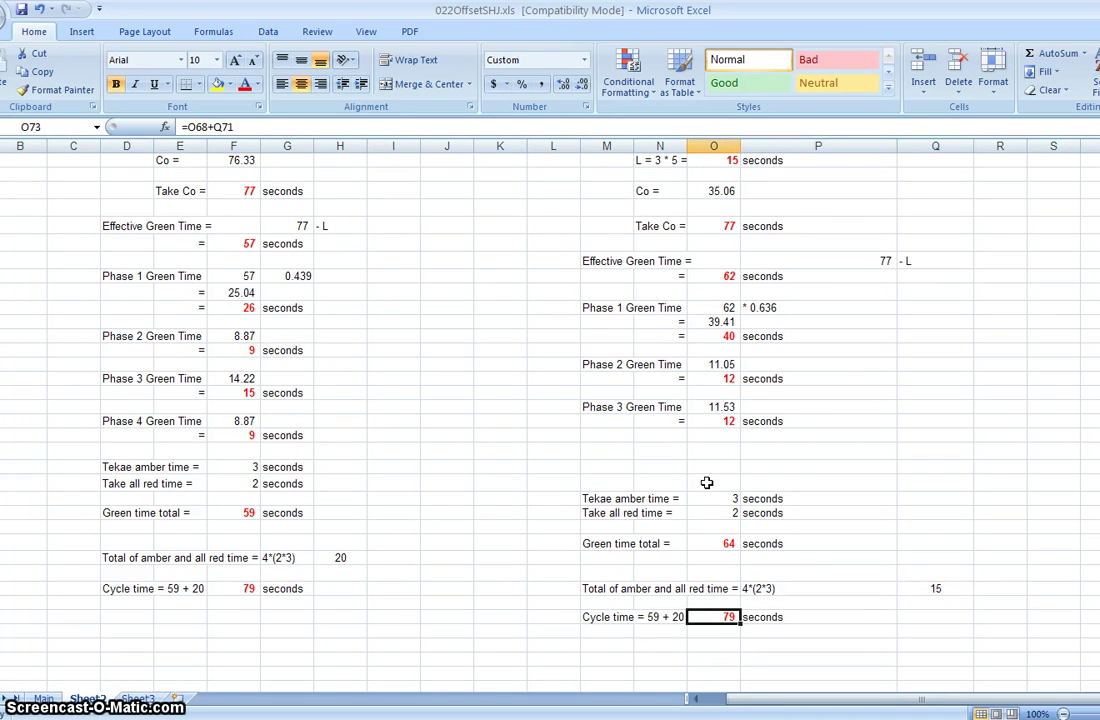
{"action": "key", "text": "Left"}
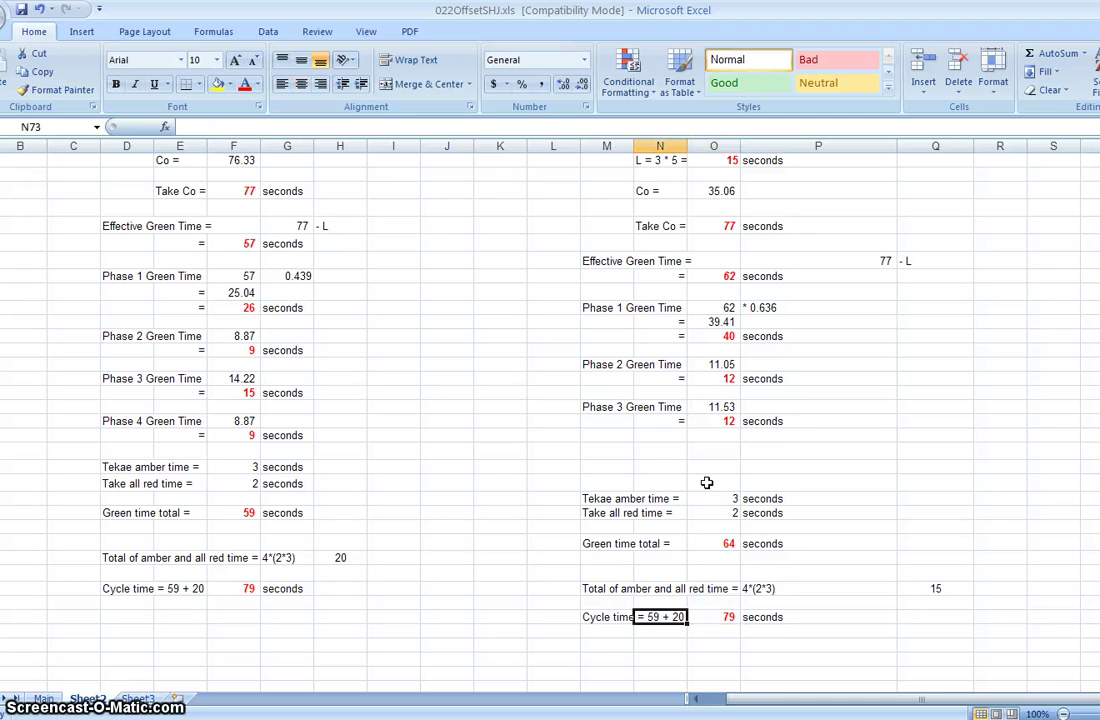
{"action": "key", "text": "Left"}
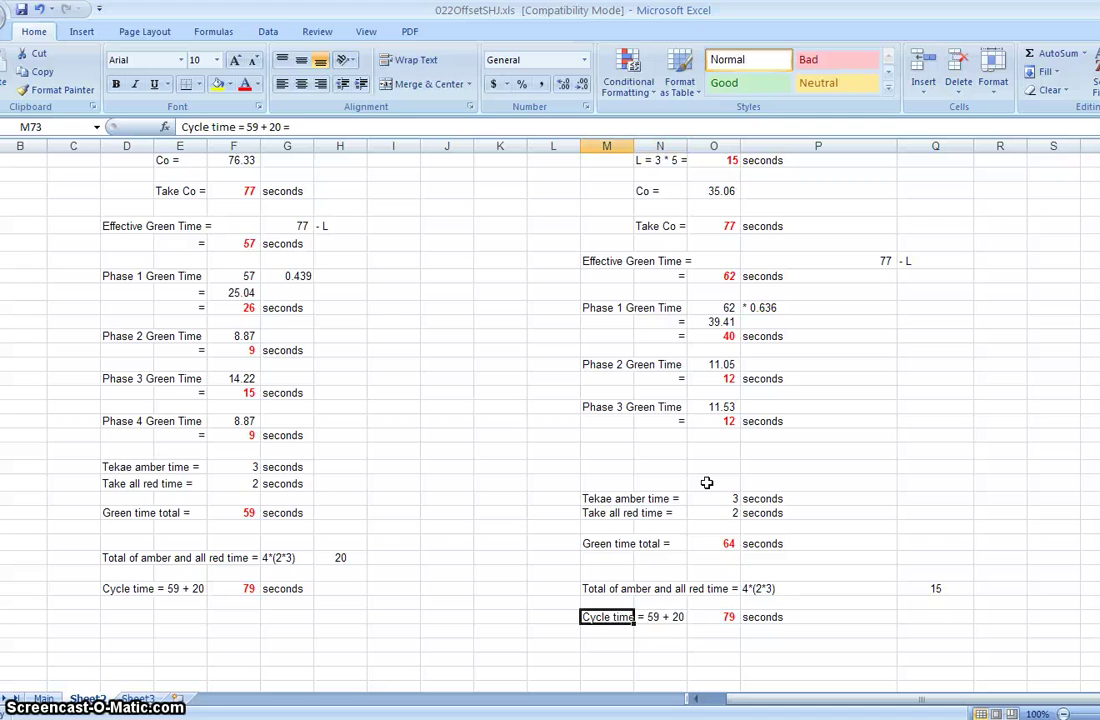
{"action": "key", "text": "F2"}
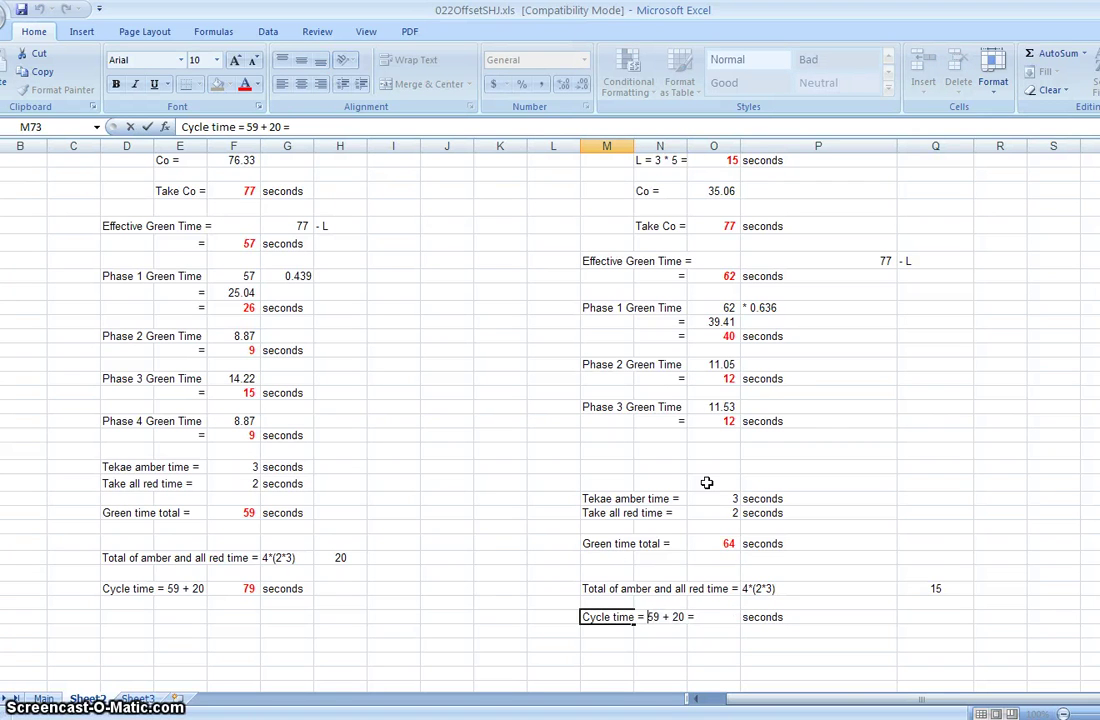
{"action": "key", "text": "shift+Left"}
{"action": "key", "text": "shift+Left"}
{"action": "type", "text": "64 + "}
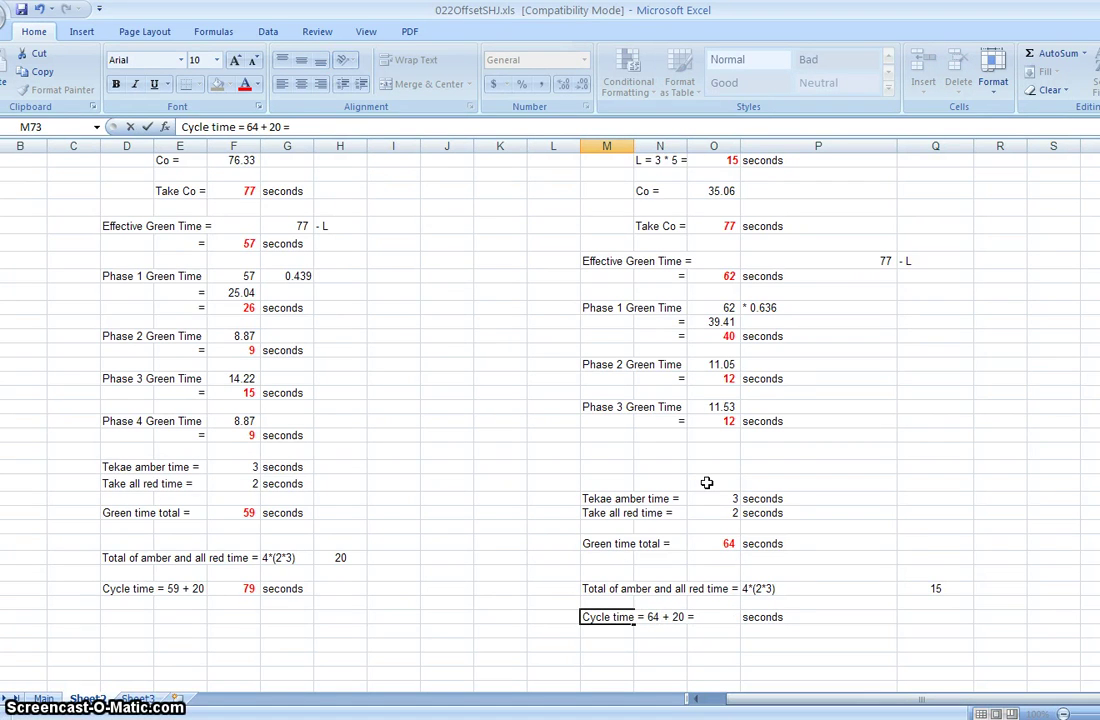
{"action": "type", "text": "15"}
{"action": "key", "text": "Return"}
{"action": "key", "text": "Up"}
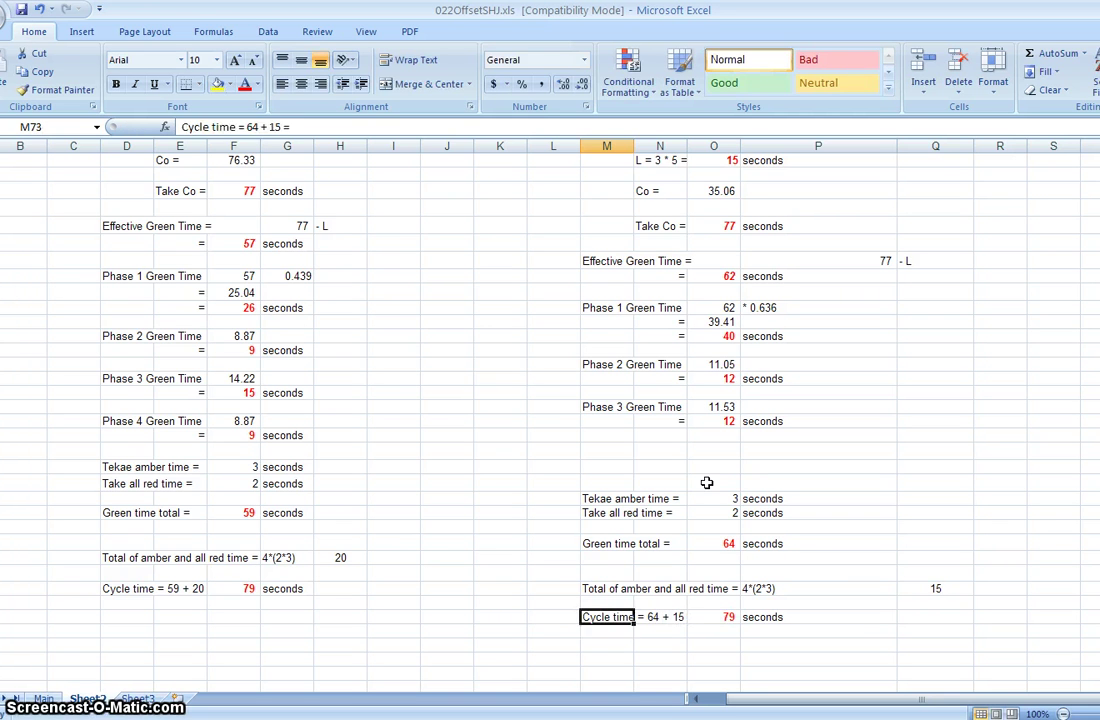
Check I-2's cycle time formula in O73, and select the ideal offset equation on the Main sheet.
{"action": "key", "text": "Right"}
{"action": "key", "text": "Right"}
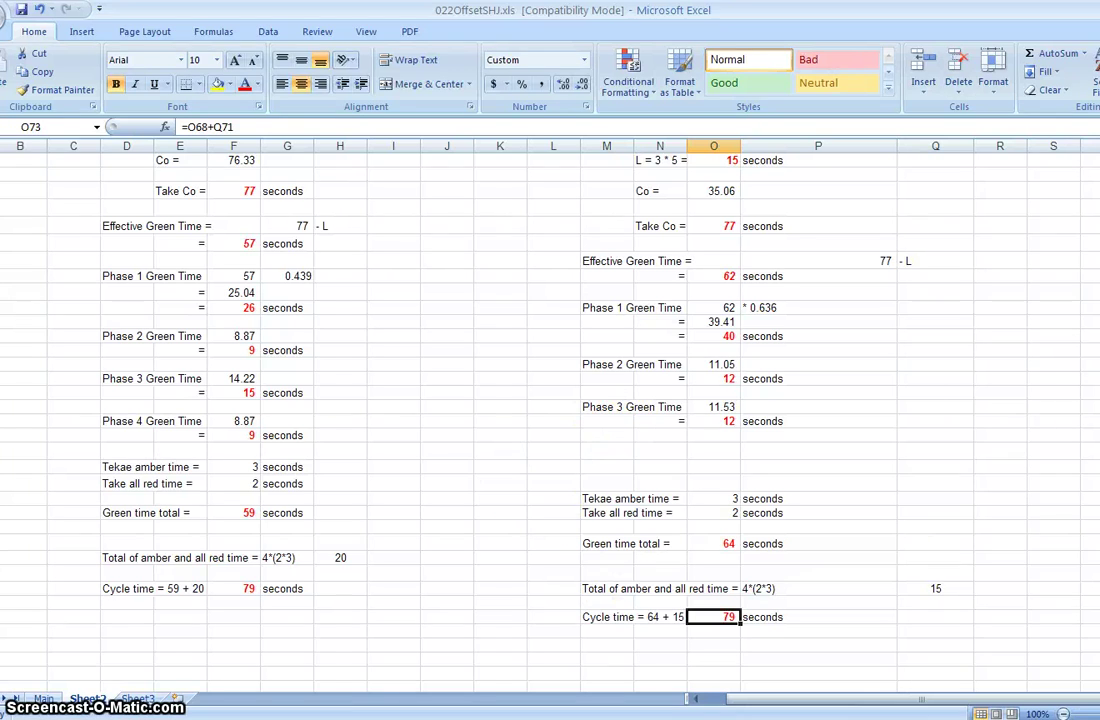
{"action": "left_click", "coordinate": [44, 699]}
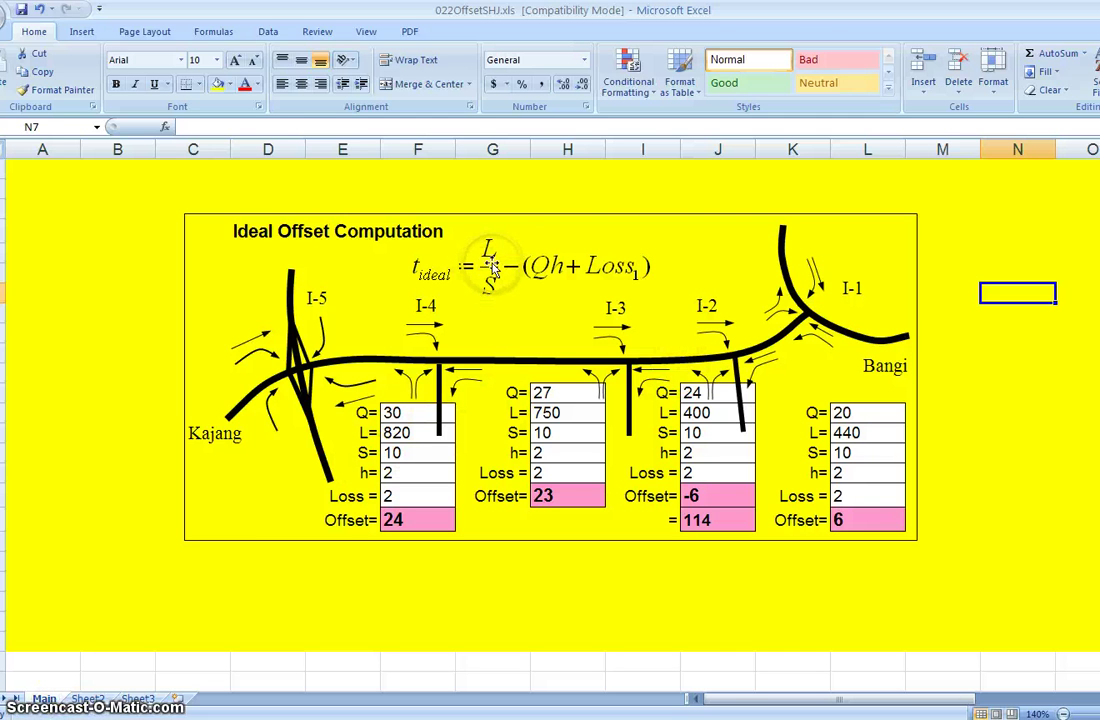
{"action": "left_click_drag", "start_coordinate": [492, 268], "coordinate": [510, 320]}
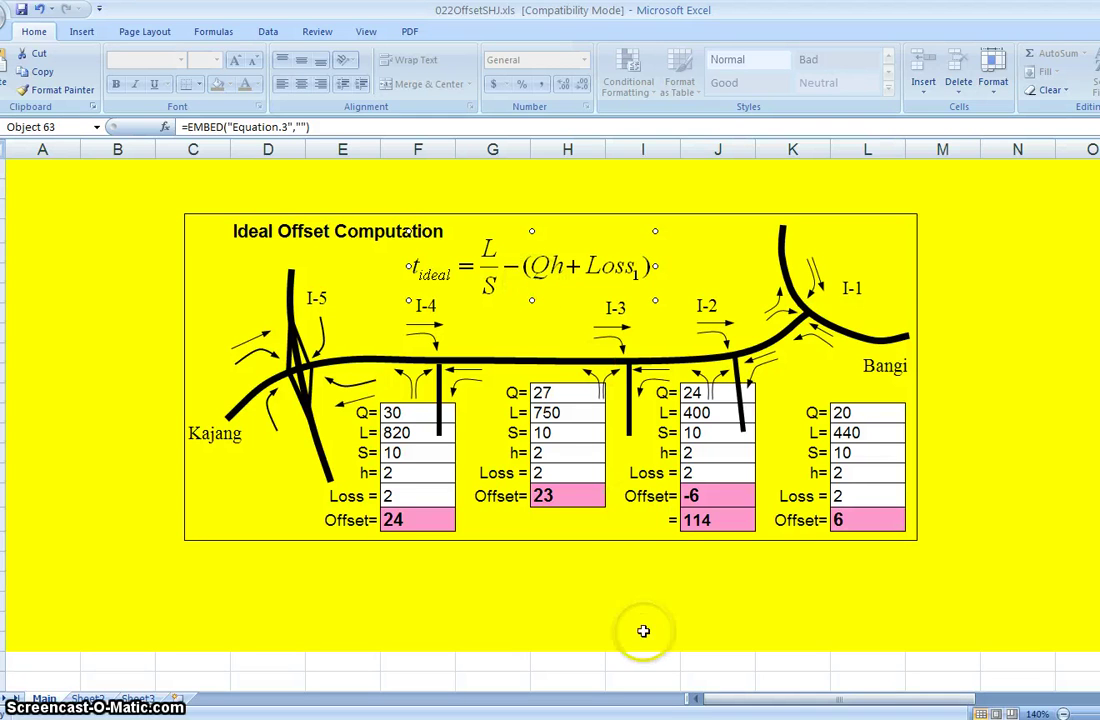